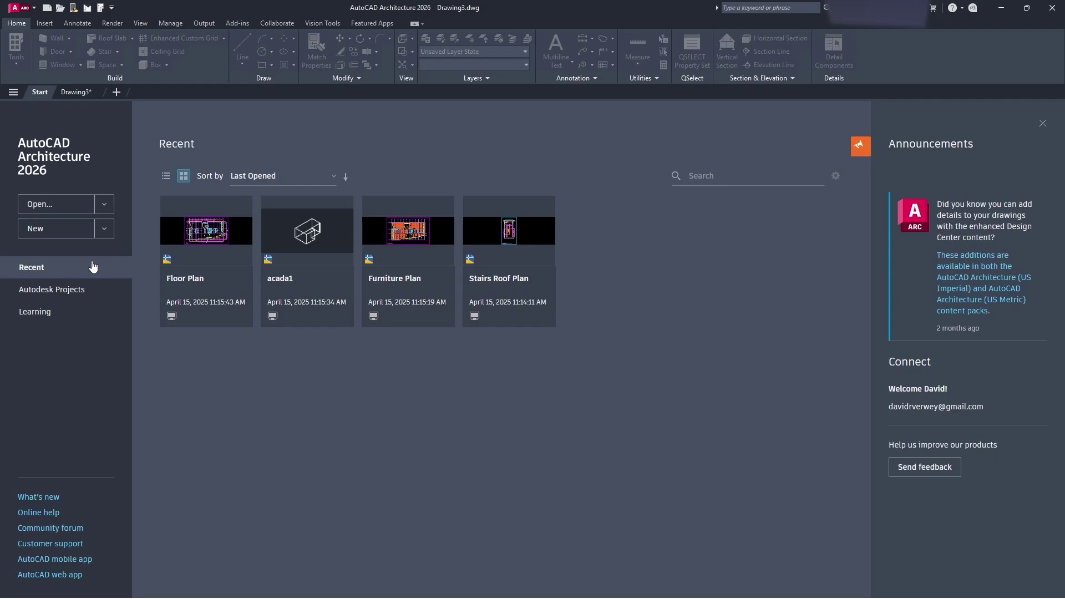
# Create a new drawing and switch it from the D-Size layout to model space.
pyautogui.click(52, 230)
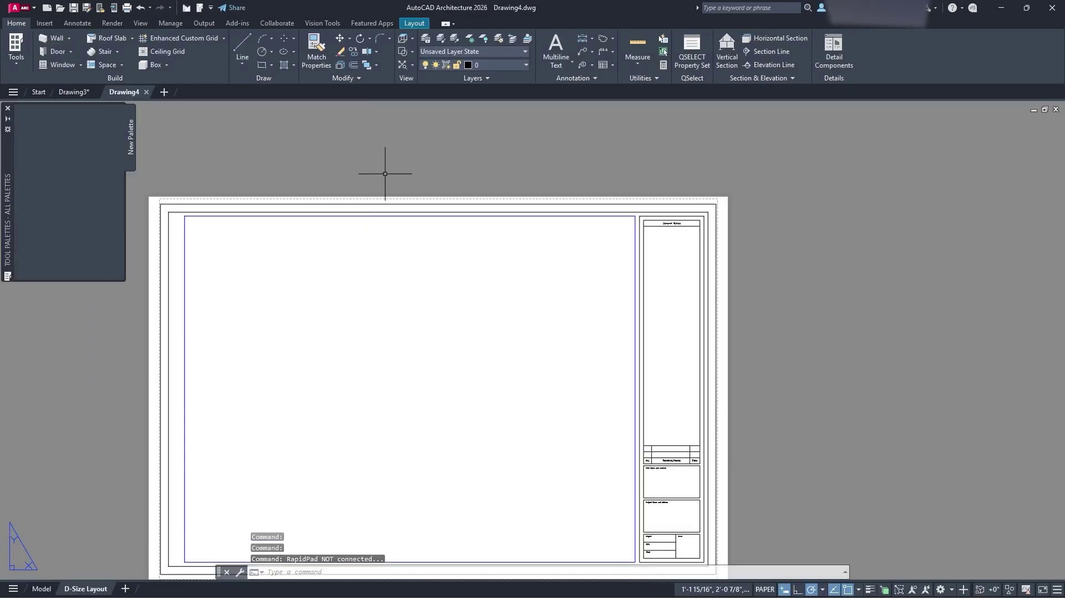
pyautogui.click(39, 588)
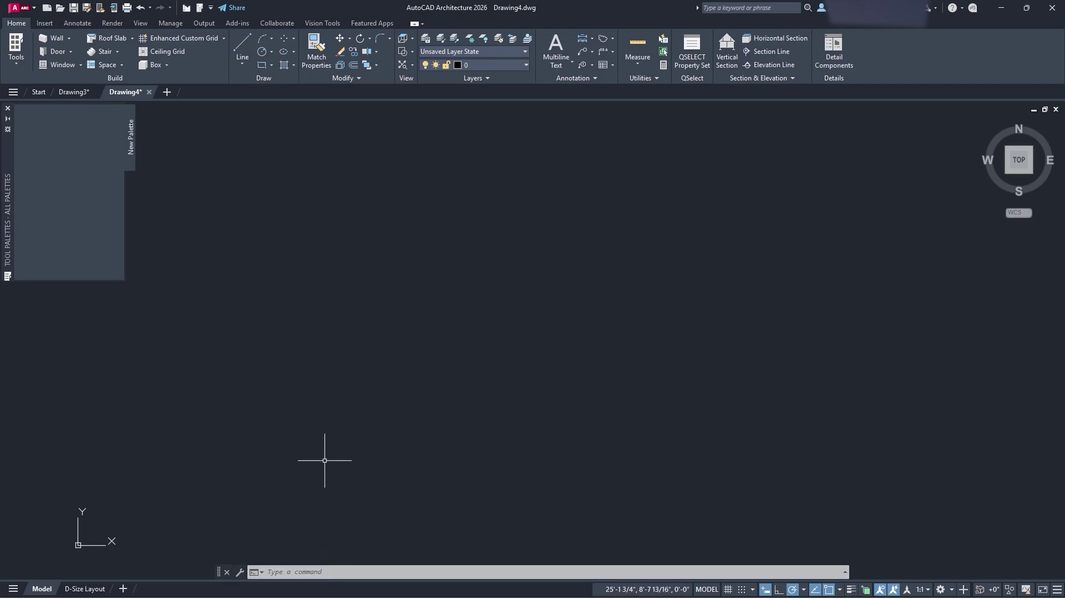
# Set the AutoCAD Architecture (US Imperial) profile as current in the program options and apply the change.
pyautogui.write('OPTIONS')
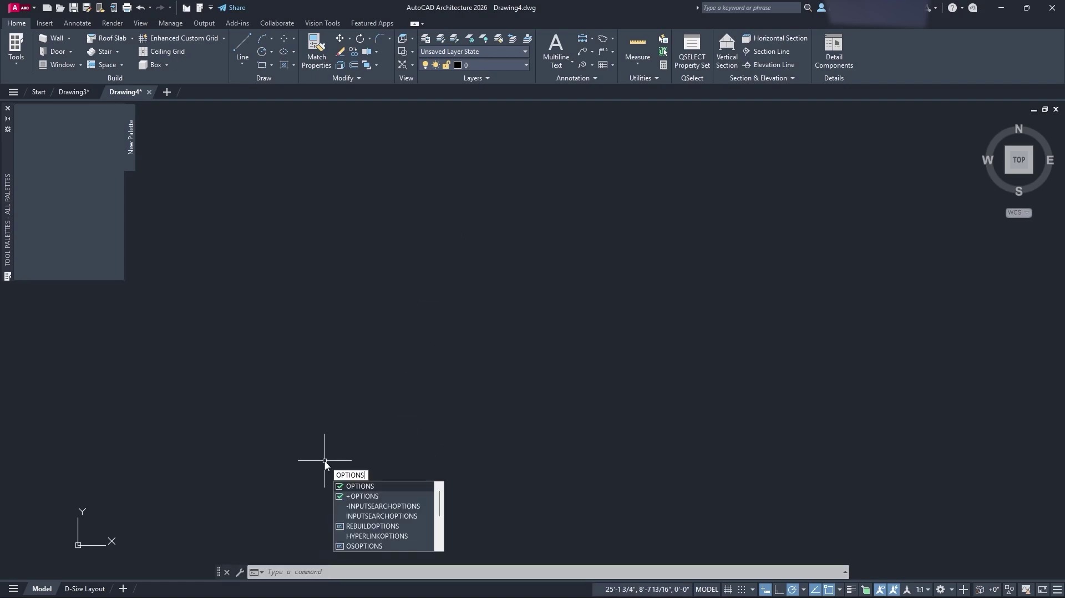
pyautogui.press('Return')
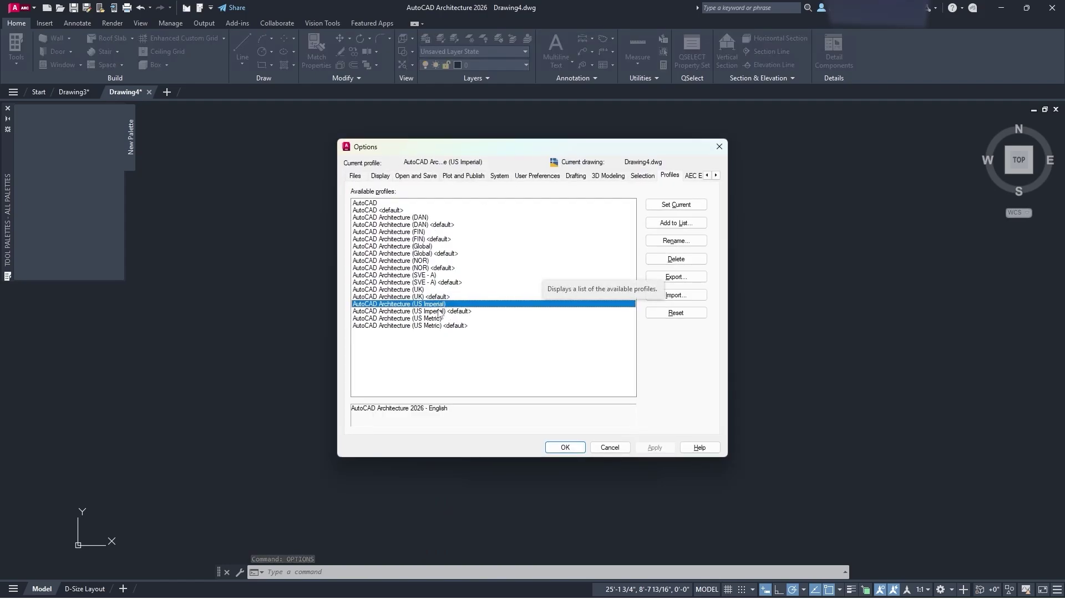
pyautogui.click(404, 203)
pyautogui.click(394, 210)
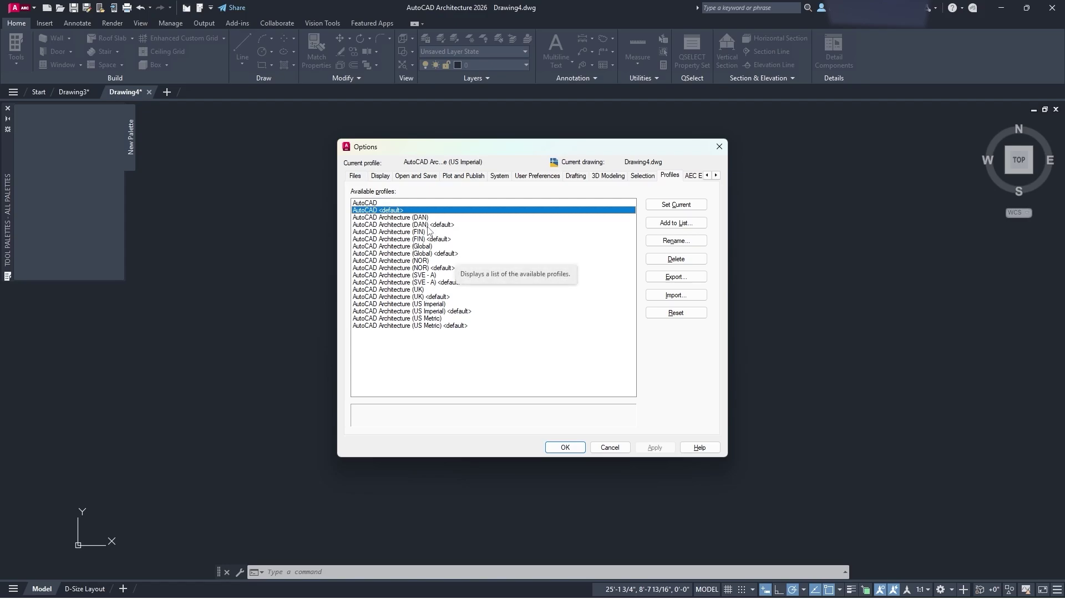
pyautogui.click(427, 305)
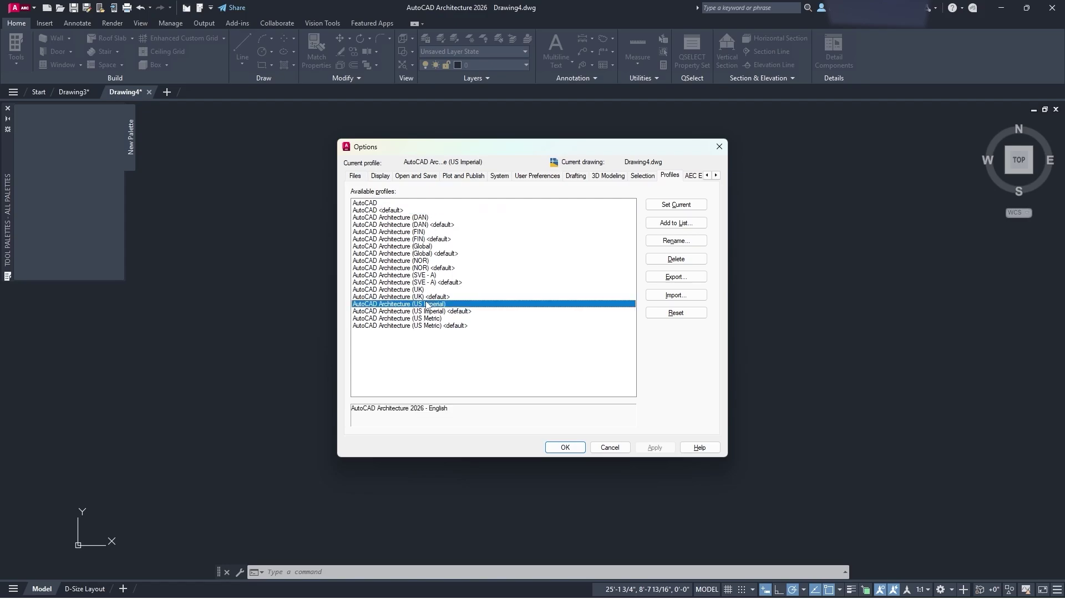
pyautogui.click(677, 204)
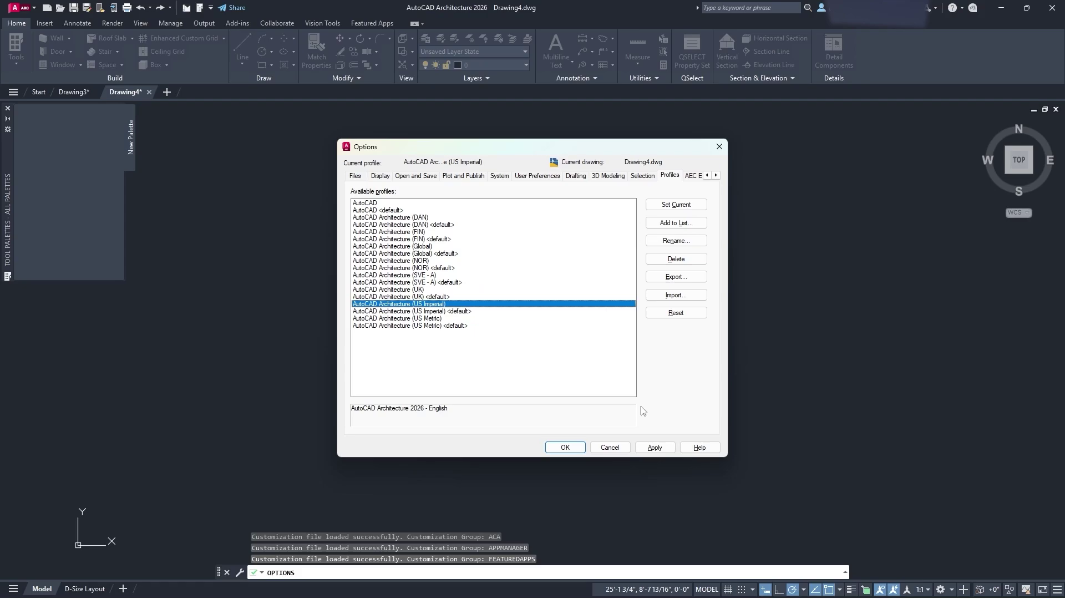
pyautogui.click(655, 448)
pyautogui.click(564, 449)
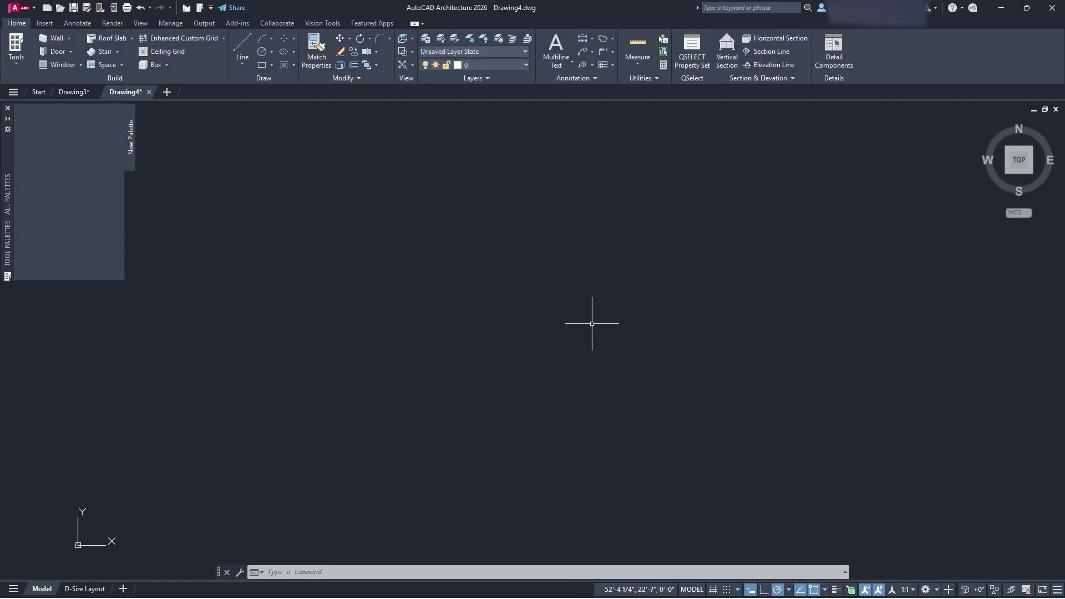
# Turn on the drawing grid and turn off 3D object snap.
pyautogui.click(713, 589)
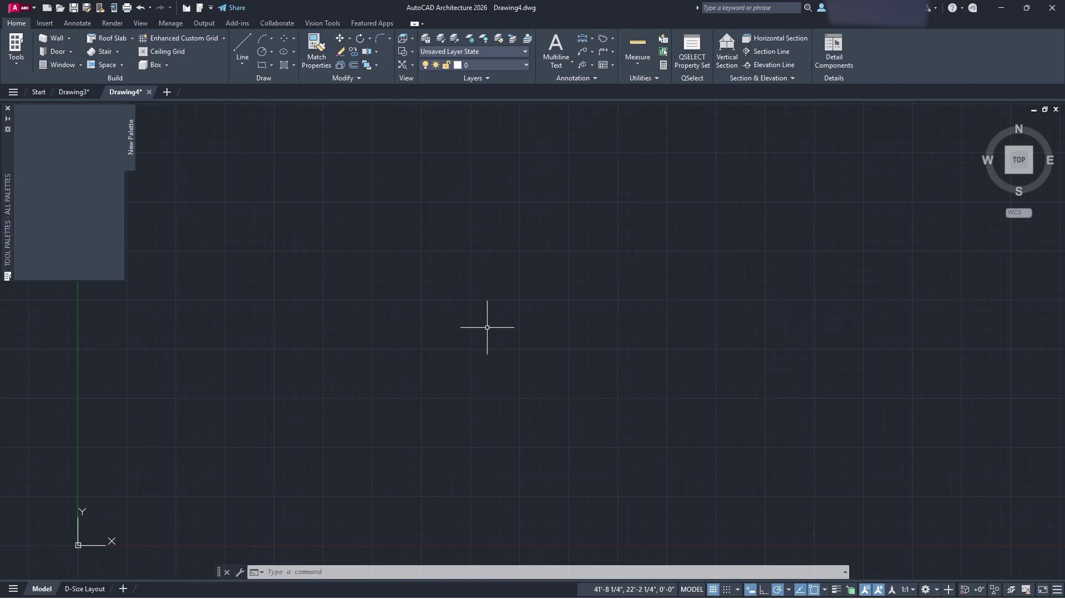
pyautogui.press('F4')
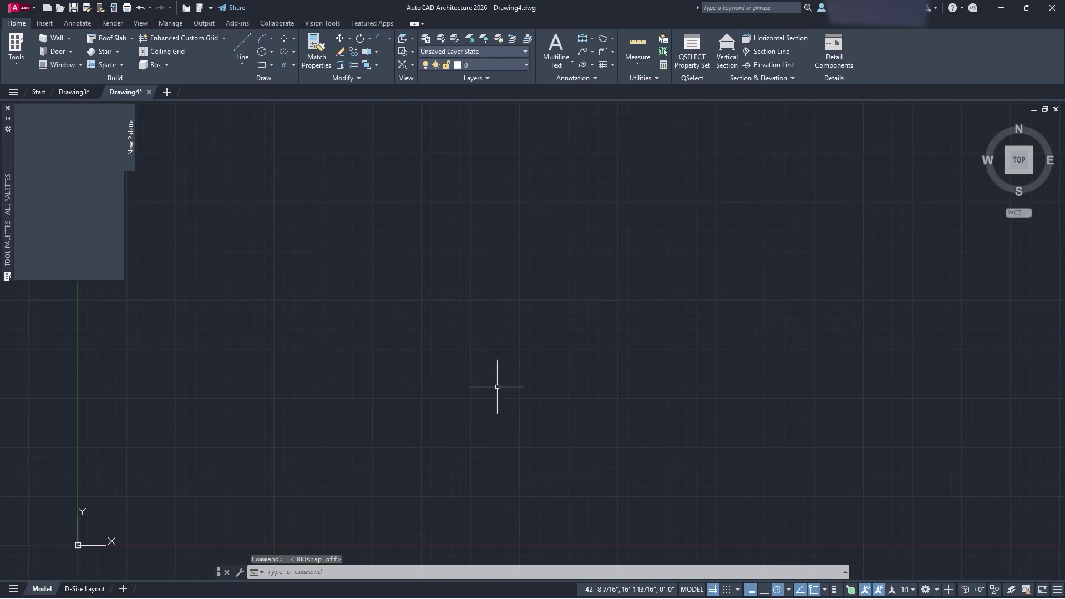
pyautogui.moveTo(380, 405); pyautogui.dragTo(473, 388, button='middle')
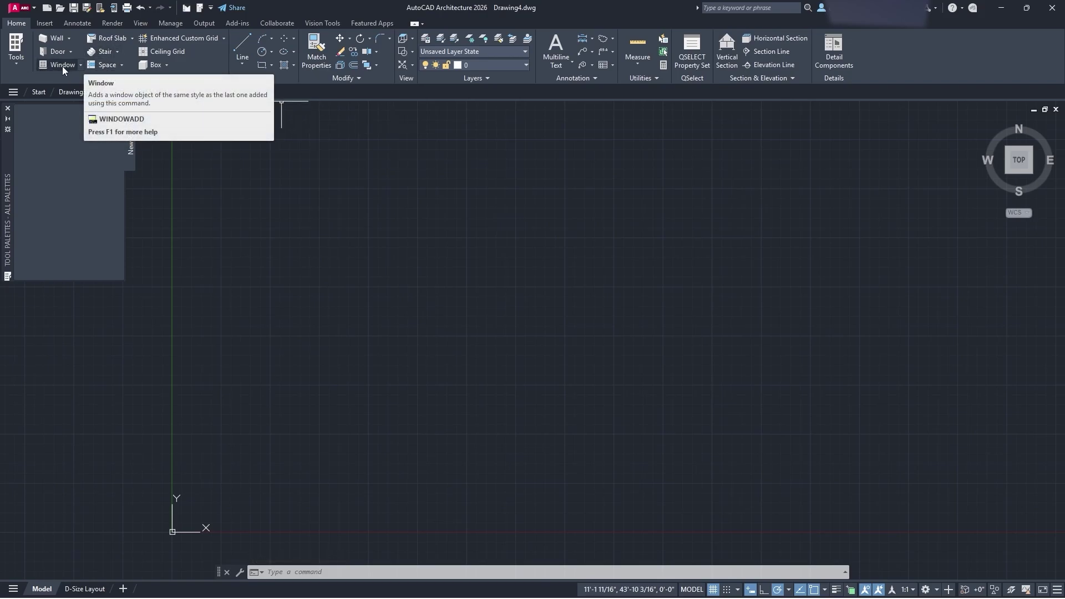
# Start the Wall tool, then reposition and lengthen its Properties palette to expose more wall settings.
pyautogui.click(69, 38)
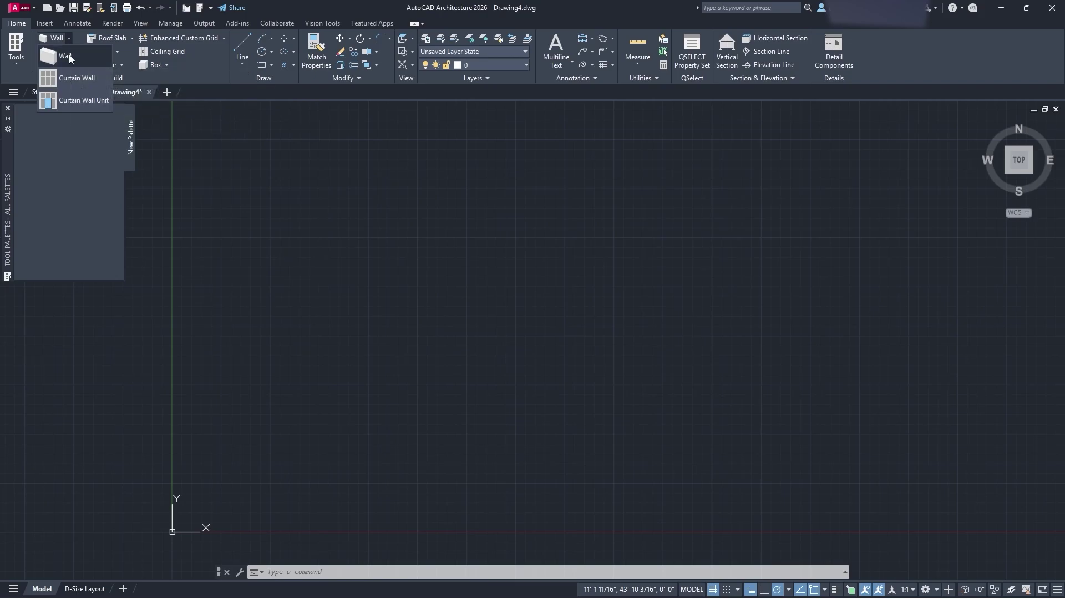
pyautogui.click(65, 56)
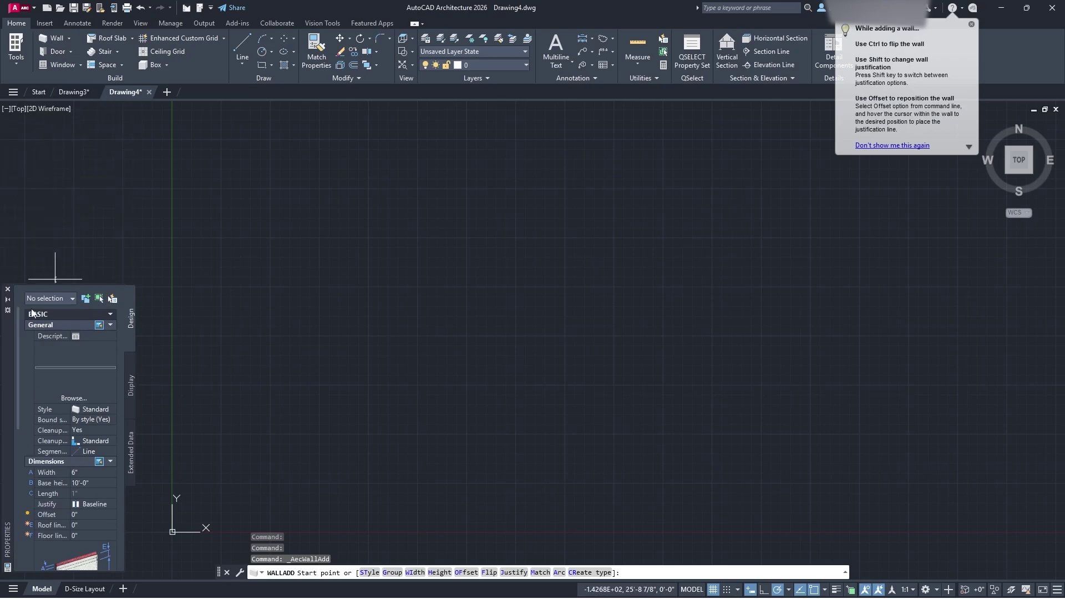
pyautogui.moveTo(12, 326); pyautogui.dragTo(12, 146)
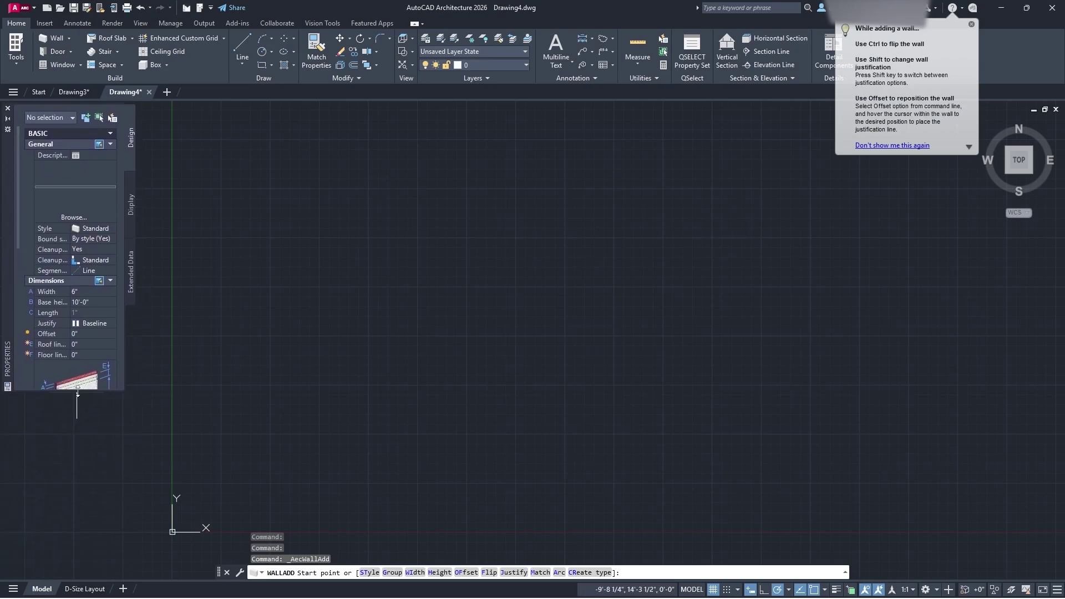
pyautogui.moveTo(77, 392); pyautogui.dragTo(81, 555)
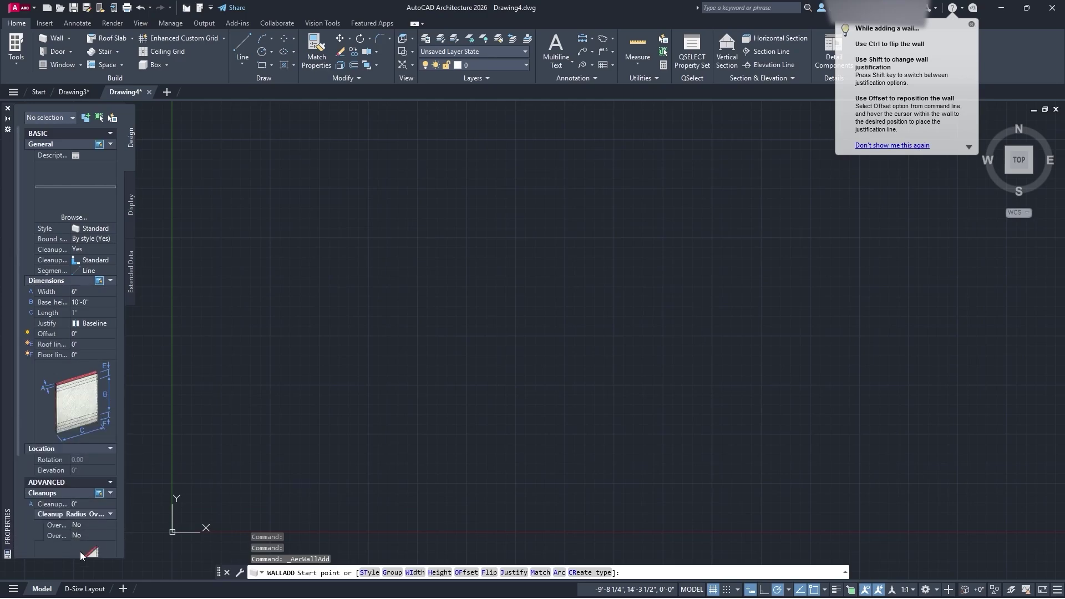
# Open the Styles Browser for walls, examine the brick and stud wall styles in the content library, and dismiss the wall tip.
pyautogui.click(74, 189)
pyautogui.click(73, 196)
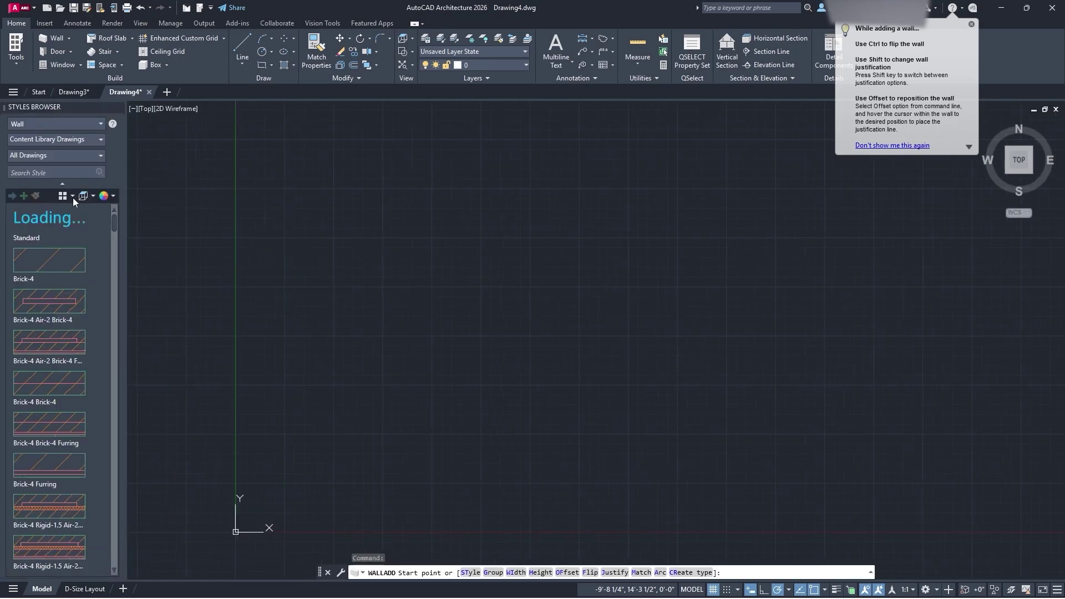
pyautogui.scroll(-10, 60, 437)
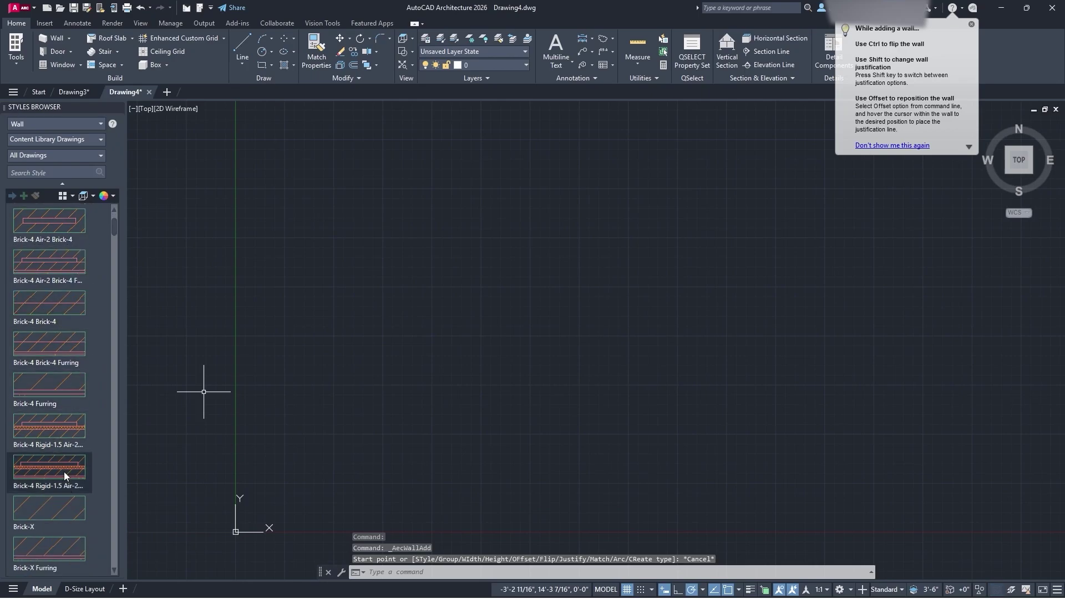
pyautogui.scroll(-4, 72, 405)
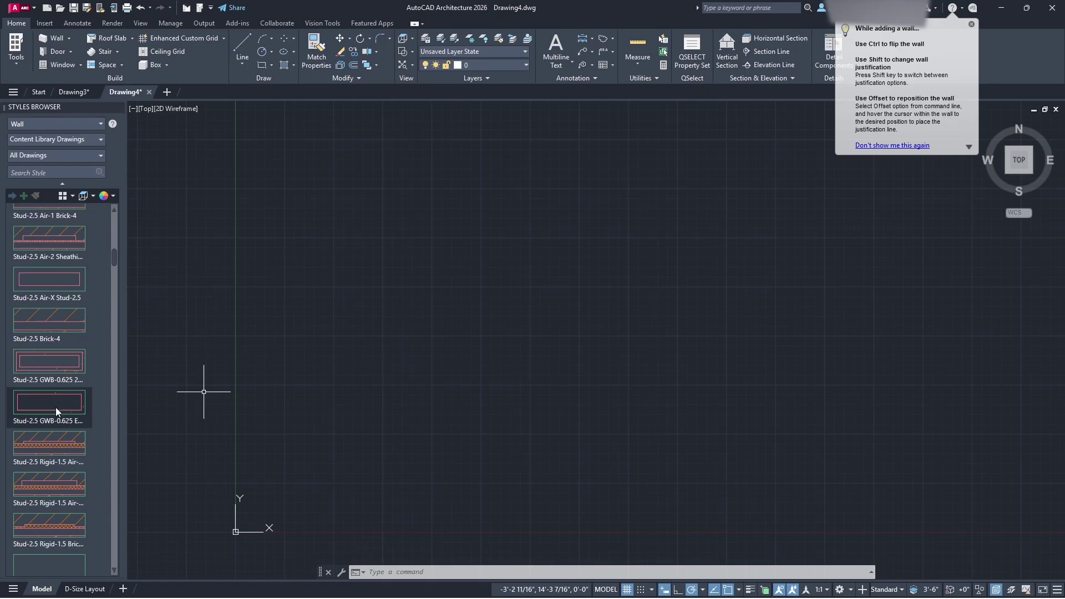
pyautogui.scroll(-7, 58, 408)
pyautogui.scroll(-5, 64, 410)
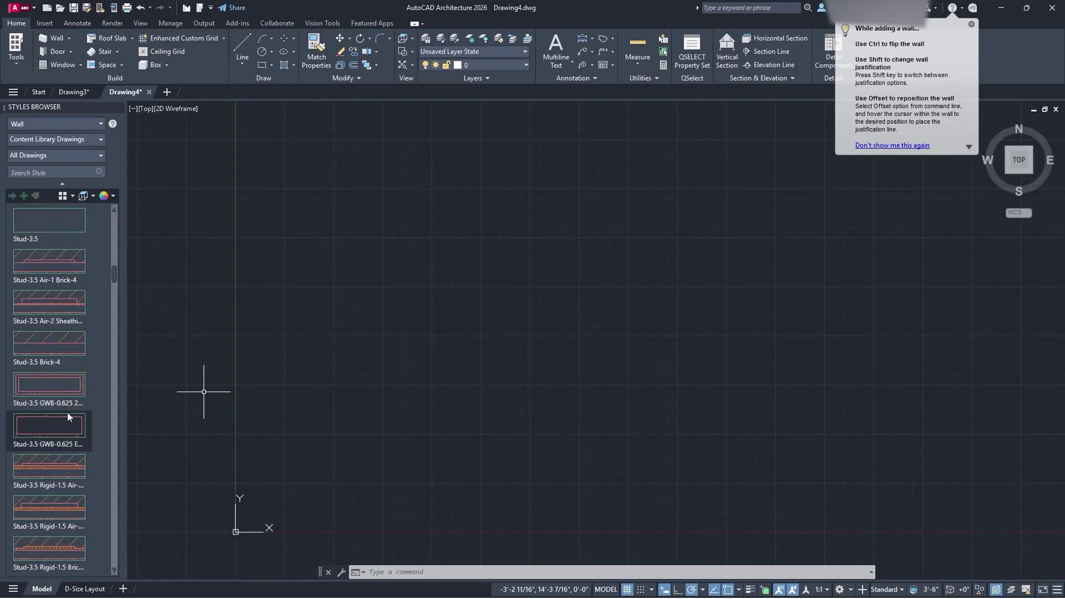
pyautogui.moveTo(114, 283); pyautogui.dragTo(114, 224)
pyautogui.scroll(1, 80, 287)
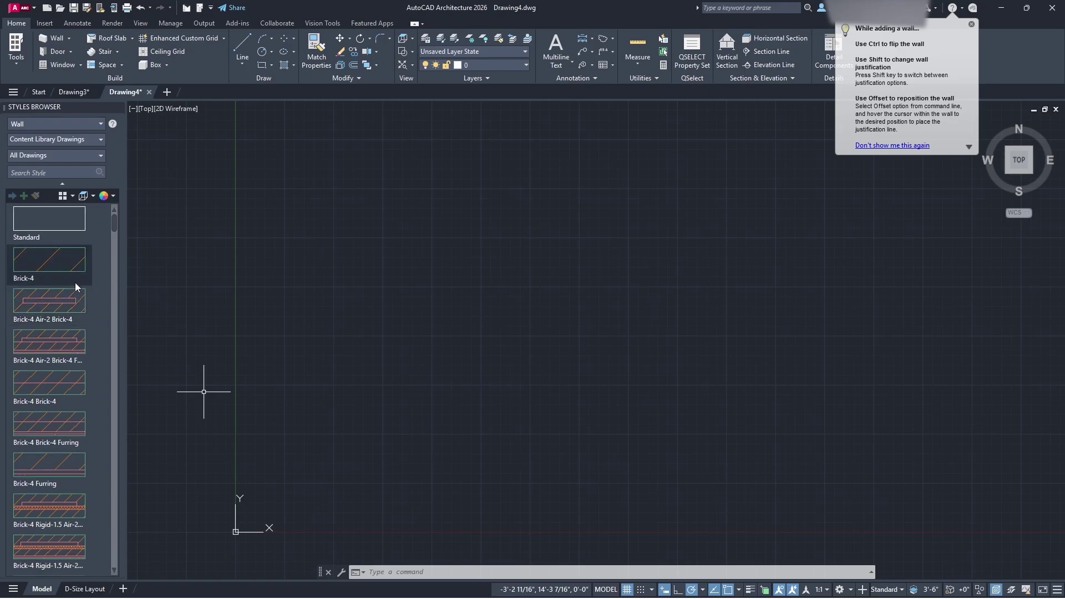
pyautogui.click(971, 25)
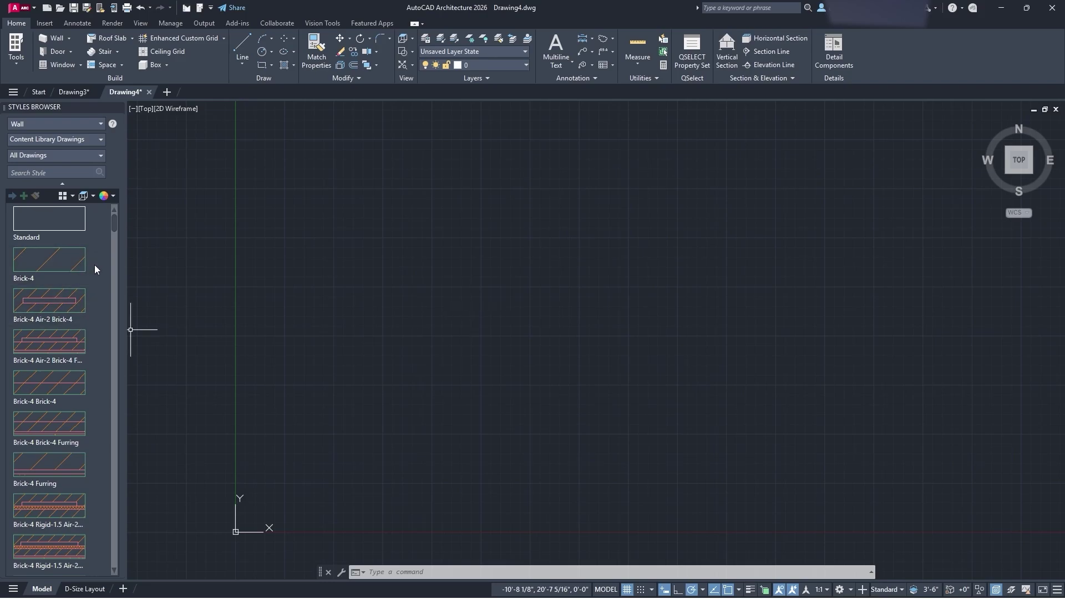
# Examine the object types offered in the Styles Browser, including the Documentation and Multi-Purpose Objects groups.
pyautogui.click(95, 124)
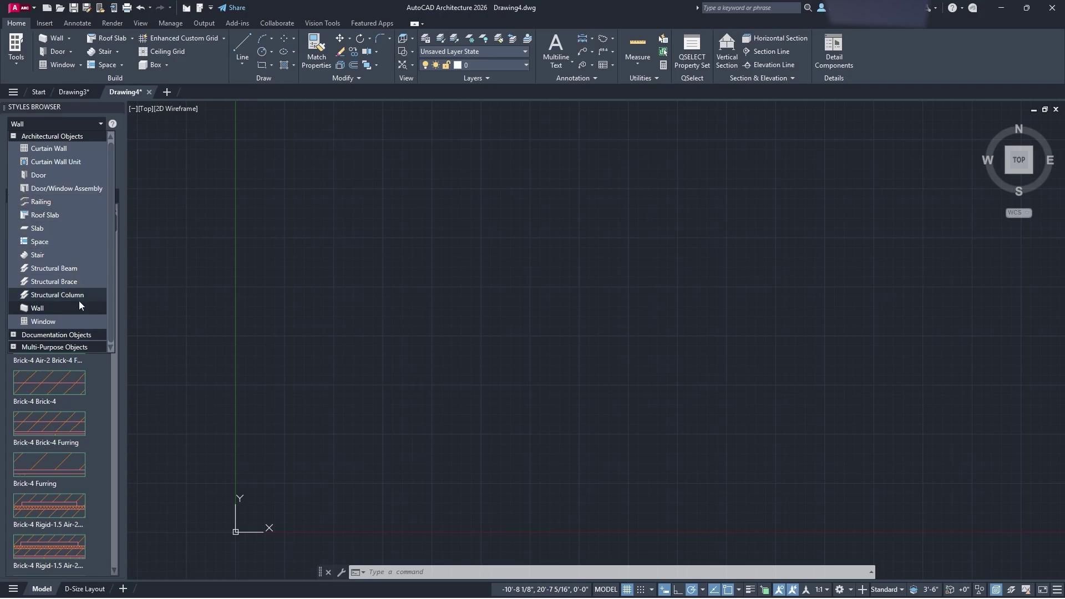
pyautogui.click(15, 335)
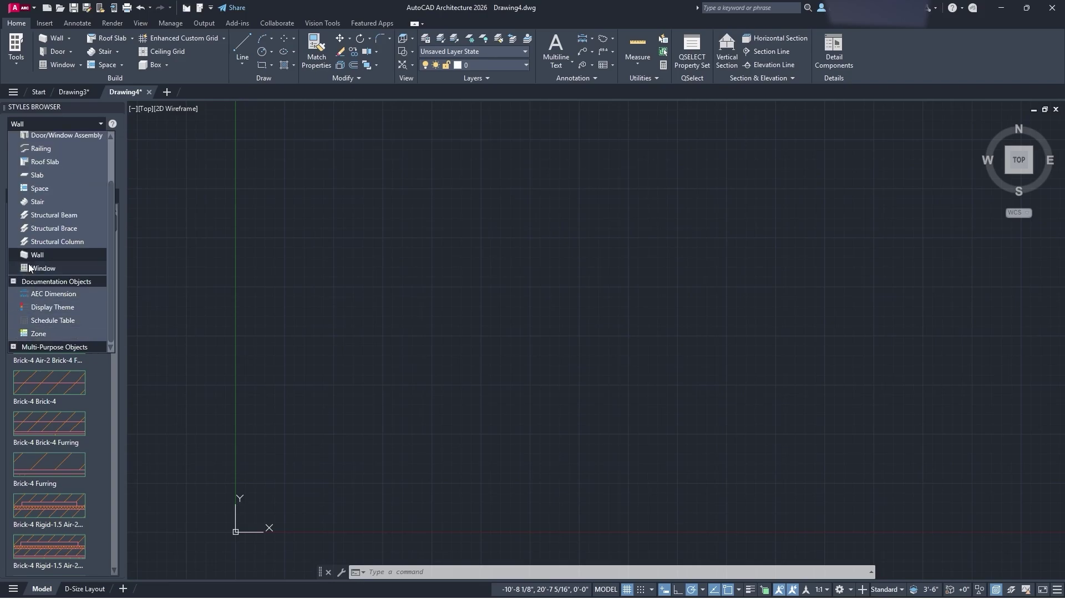
pyautogui.click(13, 281)
pyautogui.click(14, 347)
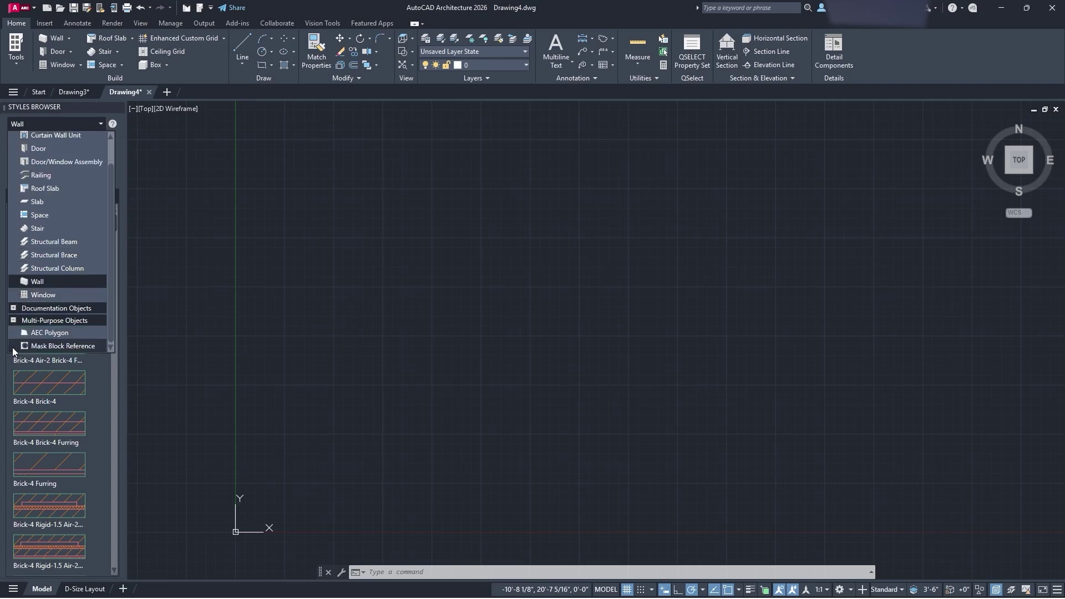
pyautogui.click(14, 320)
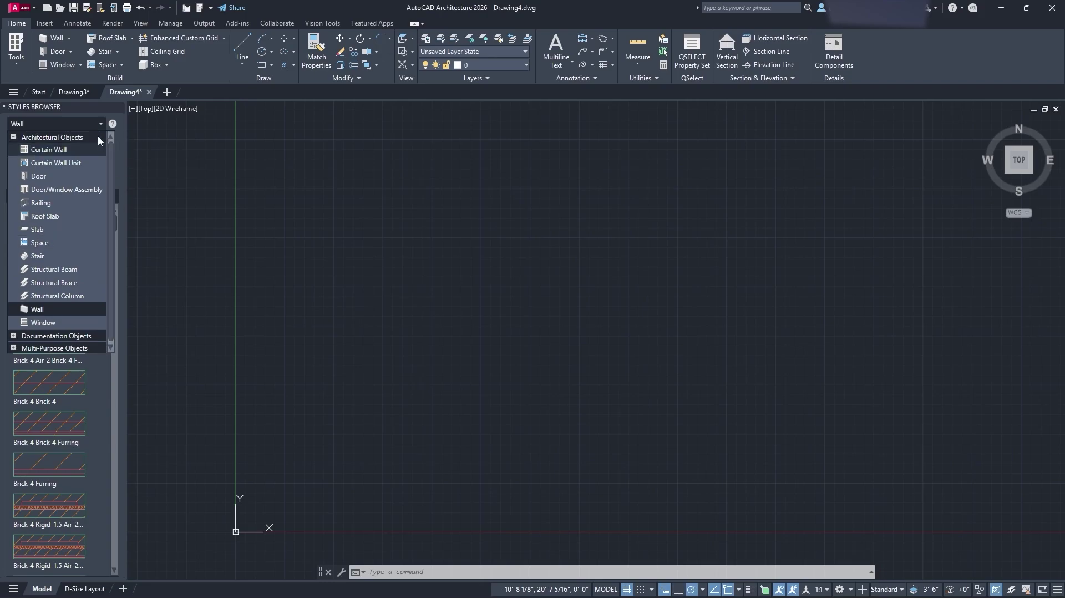
pyautogui.click(180, 65)
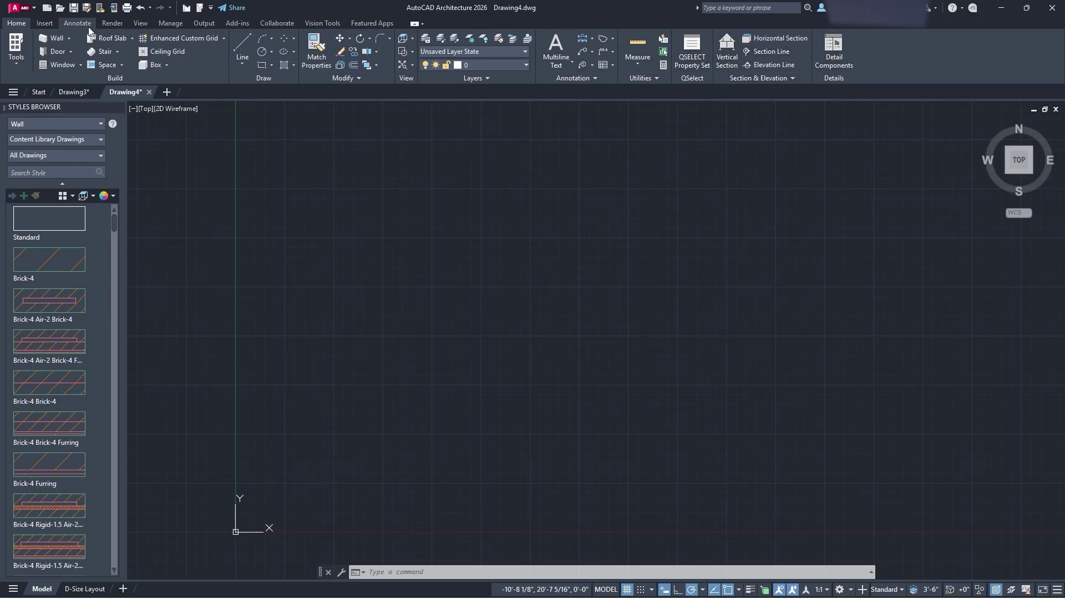
# Look through the available insertion, annotation, rendering and view tools.
pyautogui.click(53, 23)
pyautogui.click(73, 22)
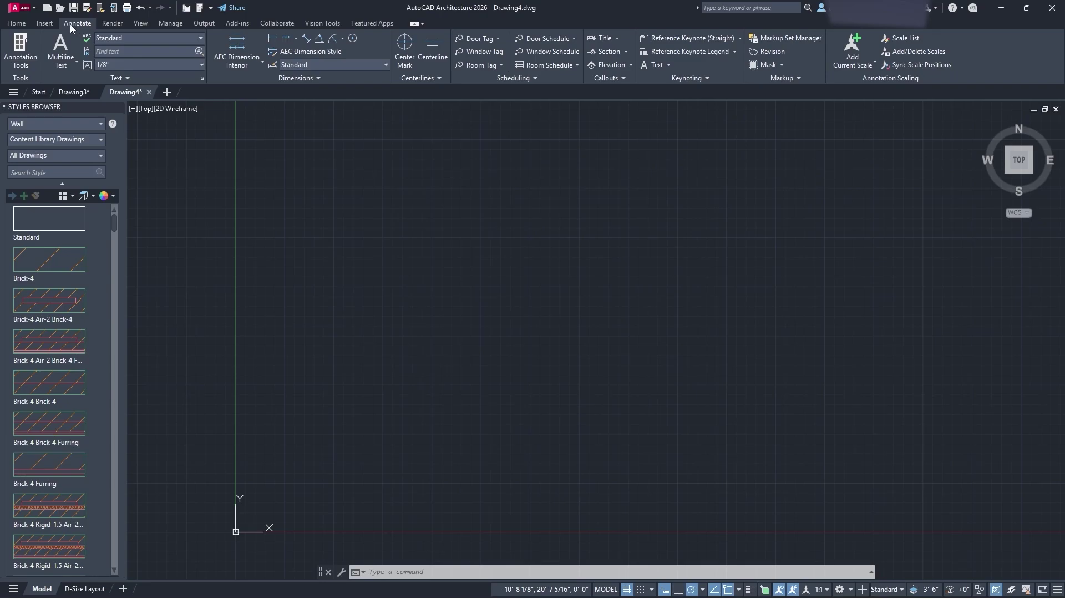
pyautogui.click(113, 24)
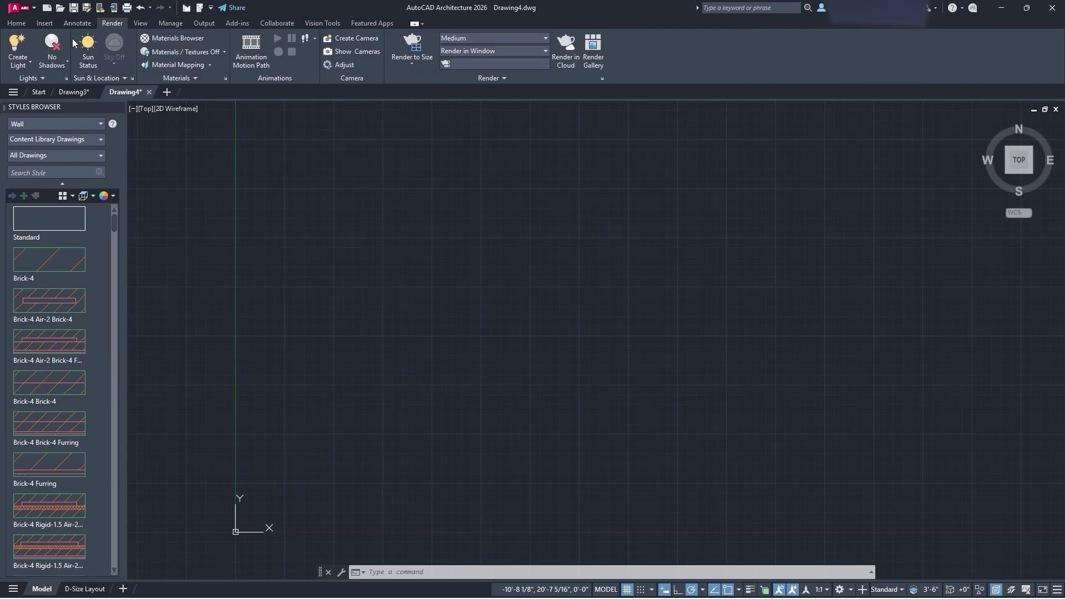
pyautogui.click(141, 23)
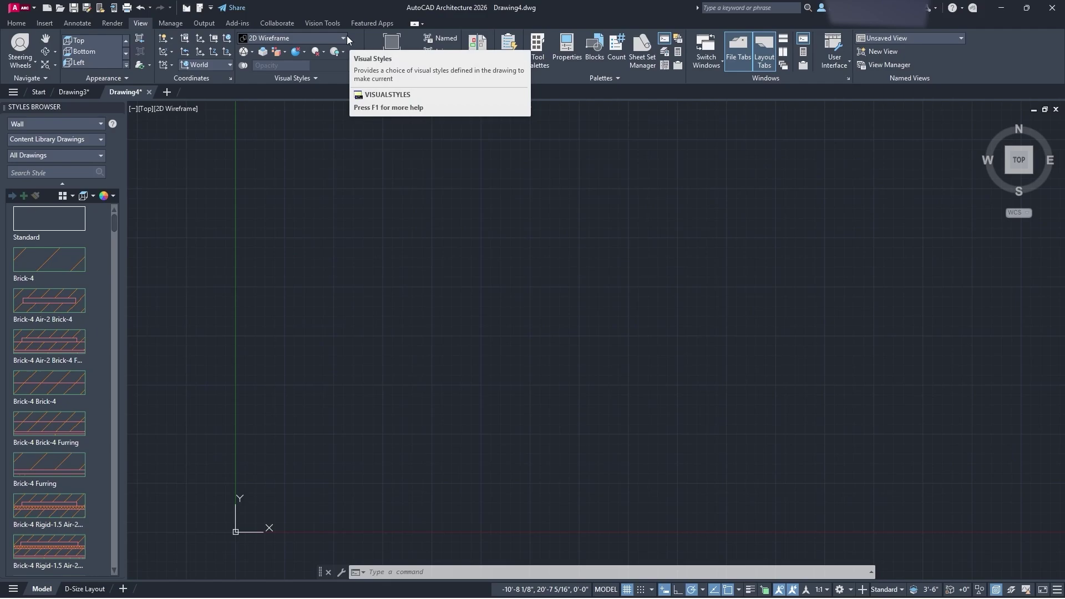
pyautogui.moveTo(347, 35); pyautogui.dragTo(404, 18)
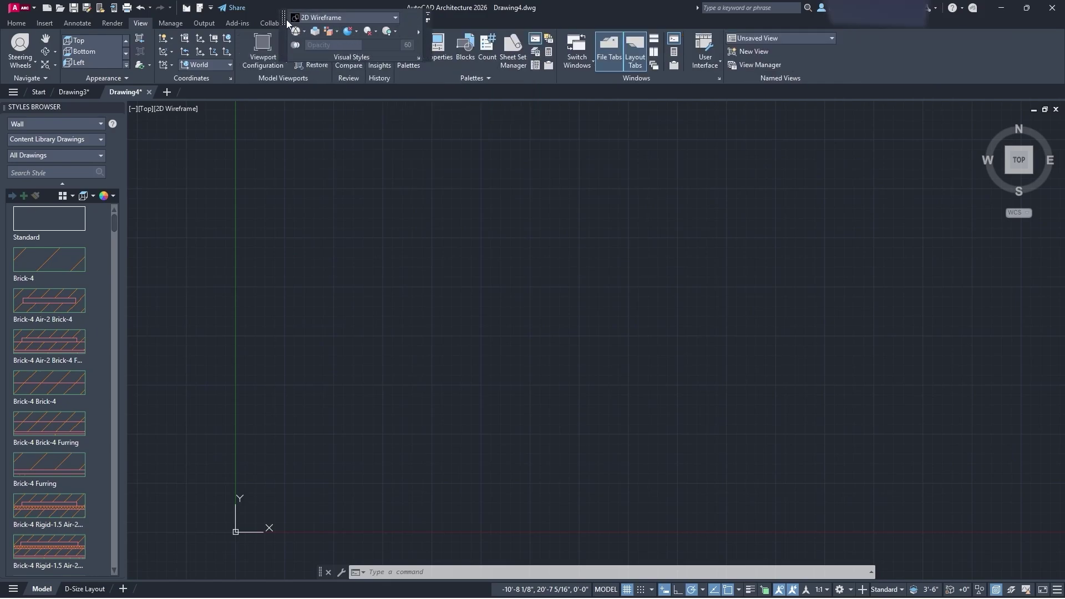
pyautogui.hotkey('ctrl', 'z')
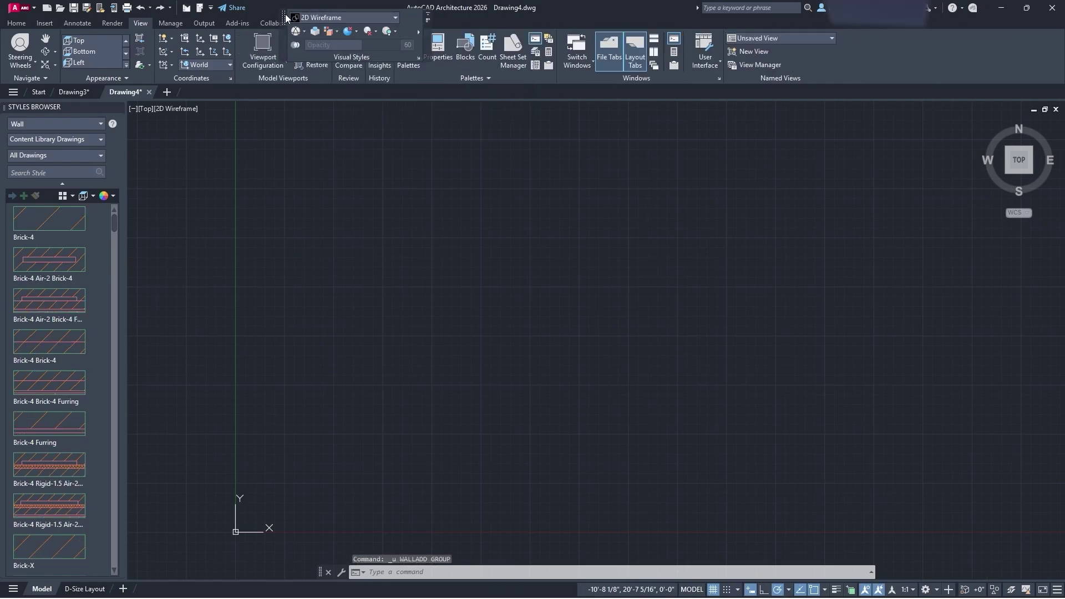
pyautogui.moveTo(286, 18); pyautogui.dragTo(306, 38)
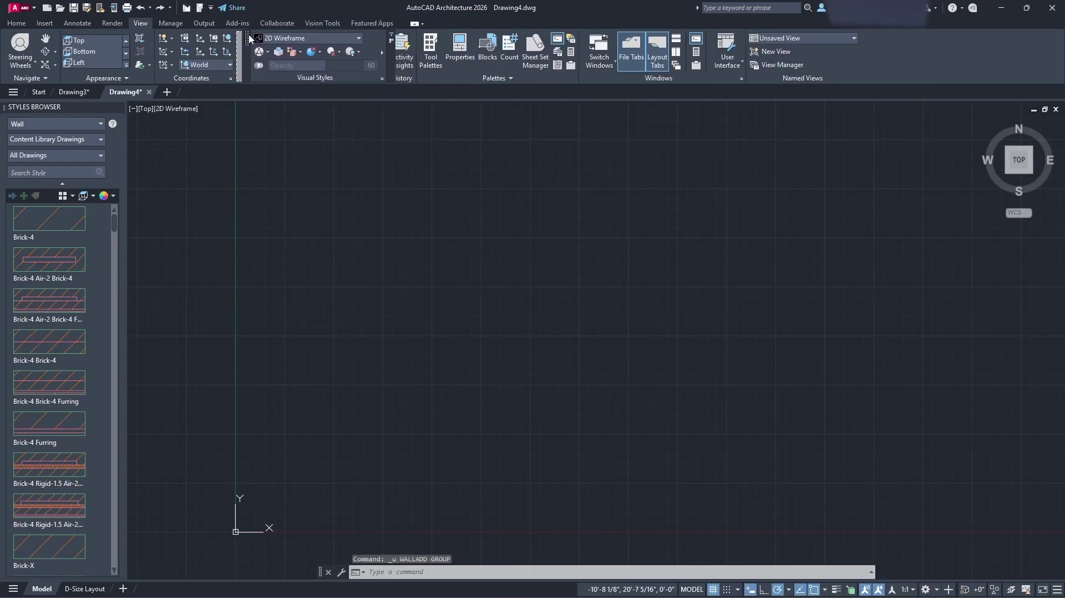
pyautogui.click(307, 37)
pyautogui.click(335, 40)
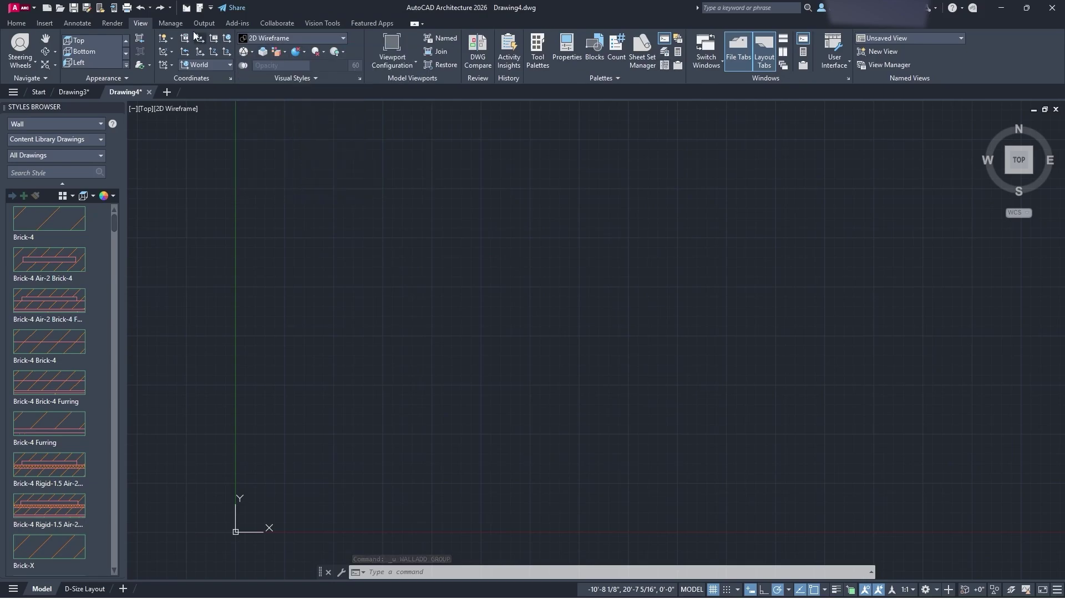
# Look over the drawing management and standards tools and return to the building tools.
pyautogui.click(176, 22)
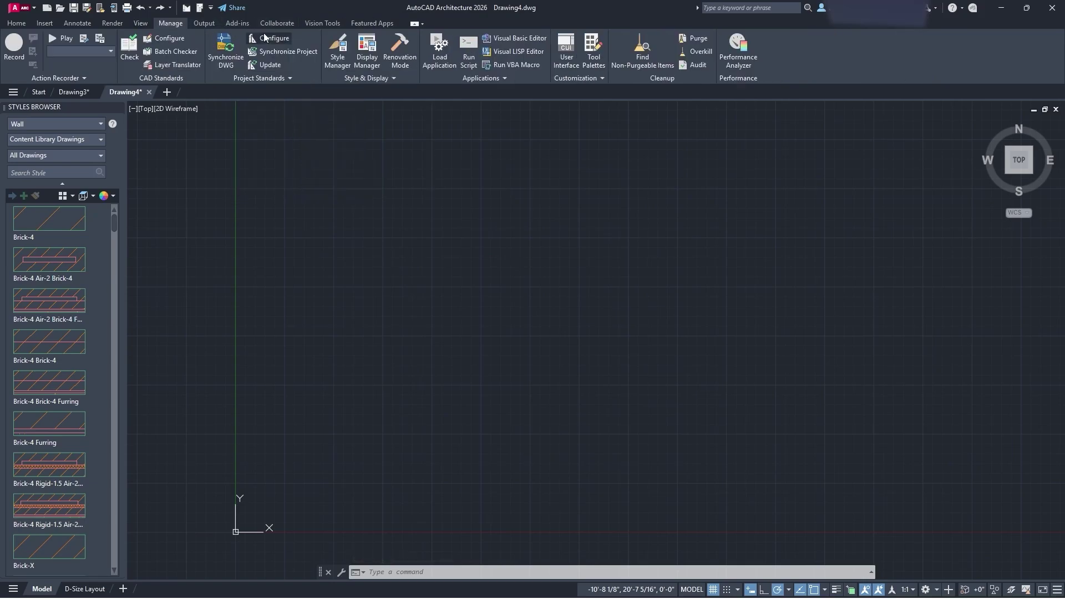
pyautogui.click(16, 23)
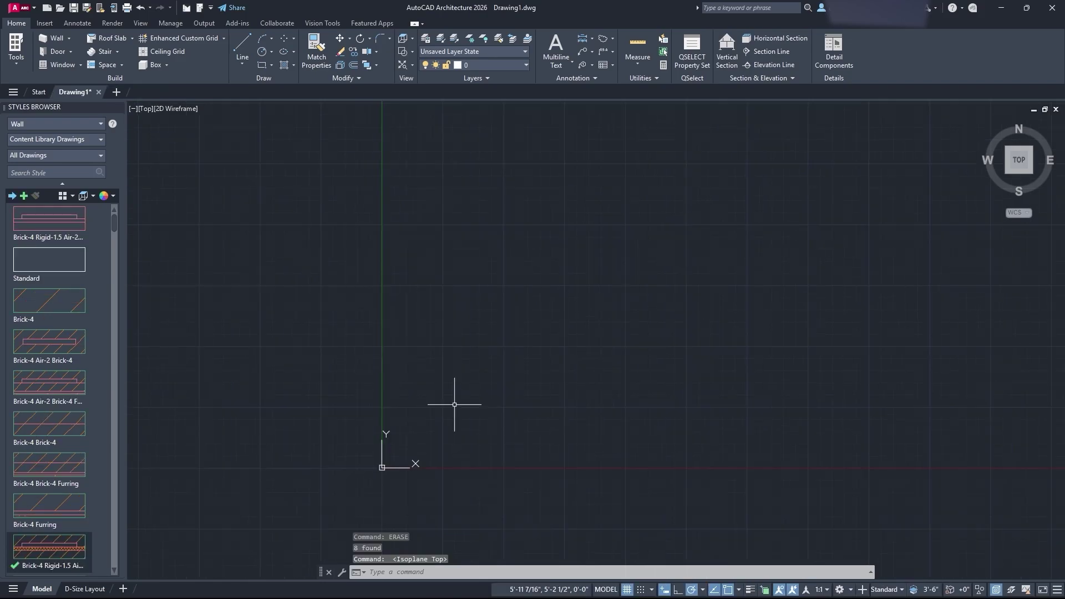
# Start adding a wall, dismiss its tip, examine wall properties including the base height, and leave the command.
pyautogui.click(55, 37)
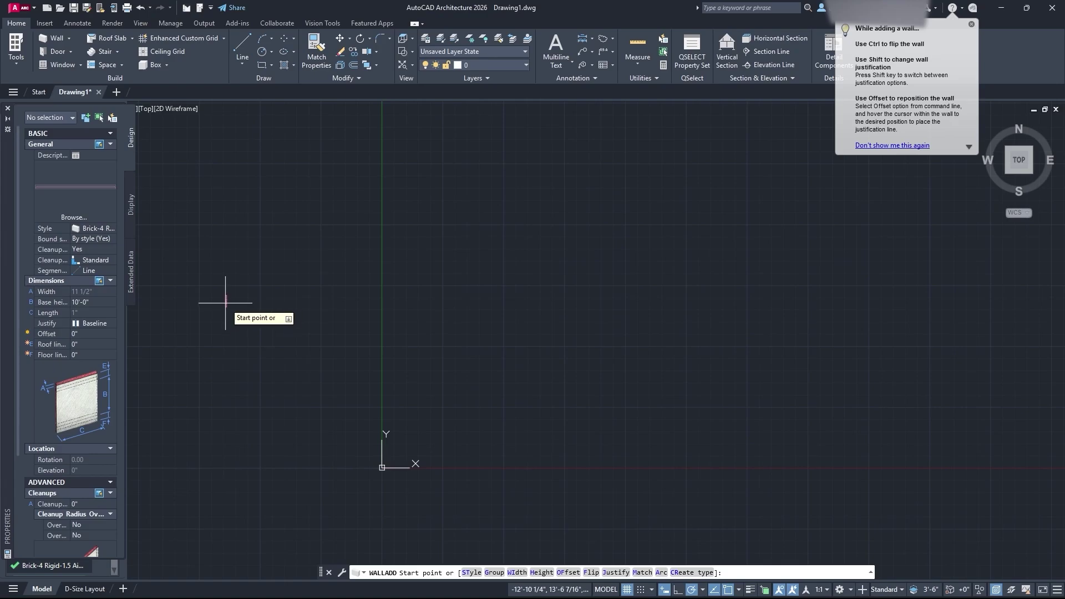
pyautogui.click(971, 25)
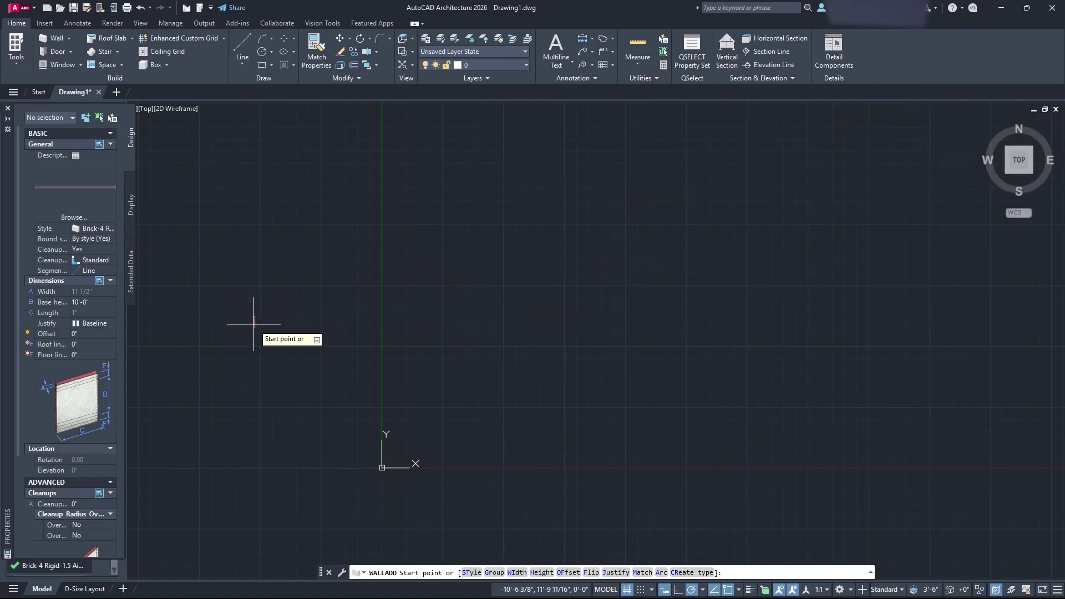
pyautogui.click(80, 302)
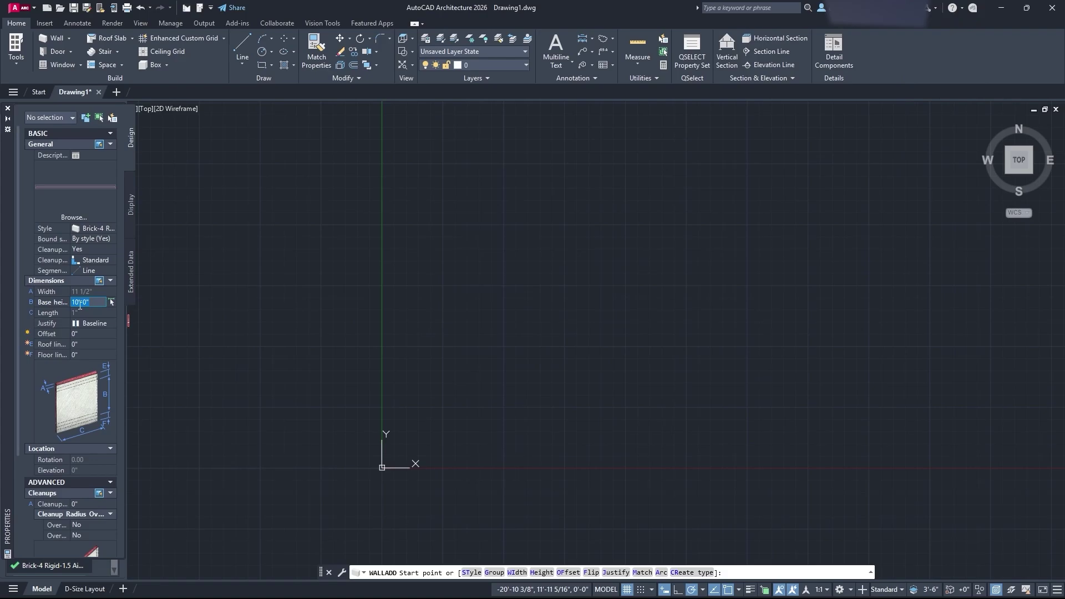
pyautogui.moveTo(70, 193)
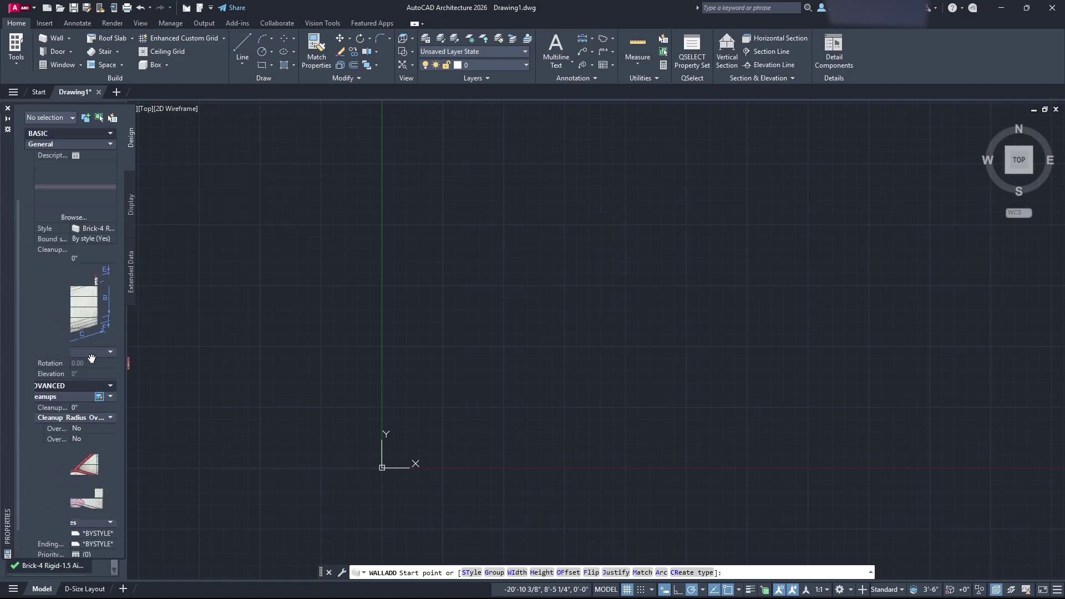
pyautogui.click(155, 218)
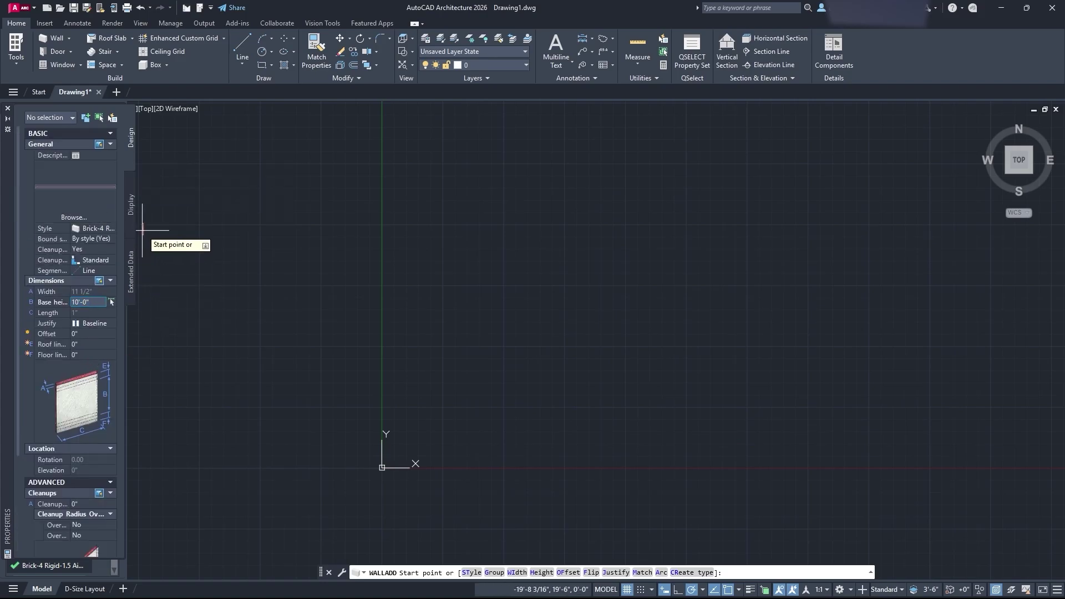
pyautogui.press('Escape')
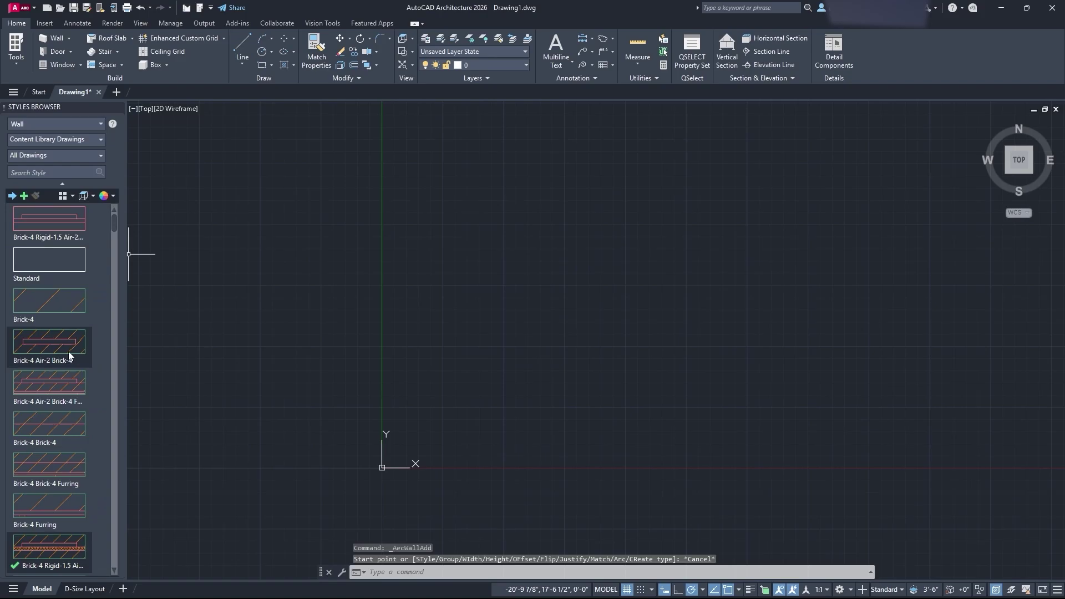
# Start a wall in the check-marked Brick-4 Rigid-1.5 style at the origin and draw its first segment 10' along the X axis.
pyautogui.scroll(-3, 66, 388)
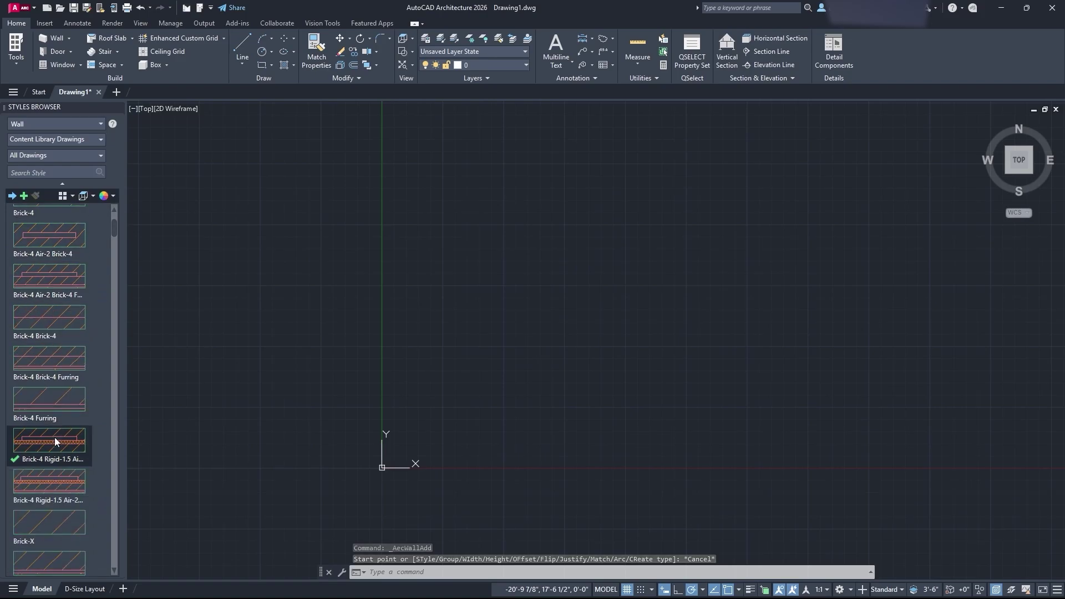
pyautogui.doubleClick(54, 437)
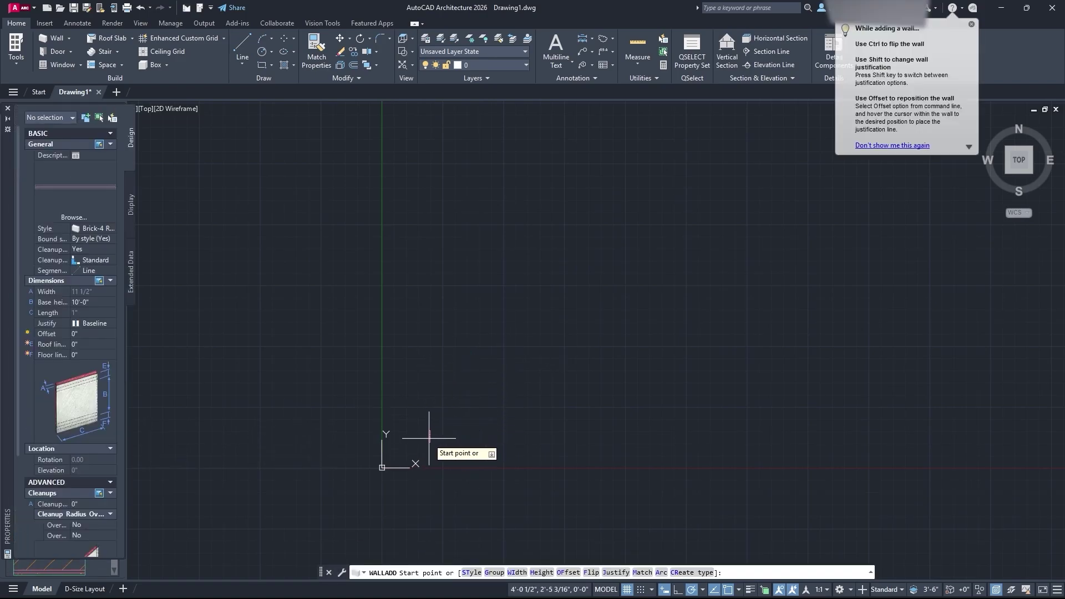
pyautogui.scroll(3, 383, 460)
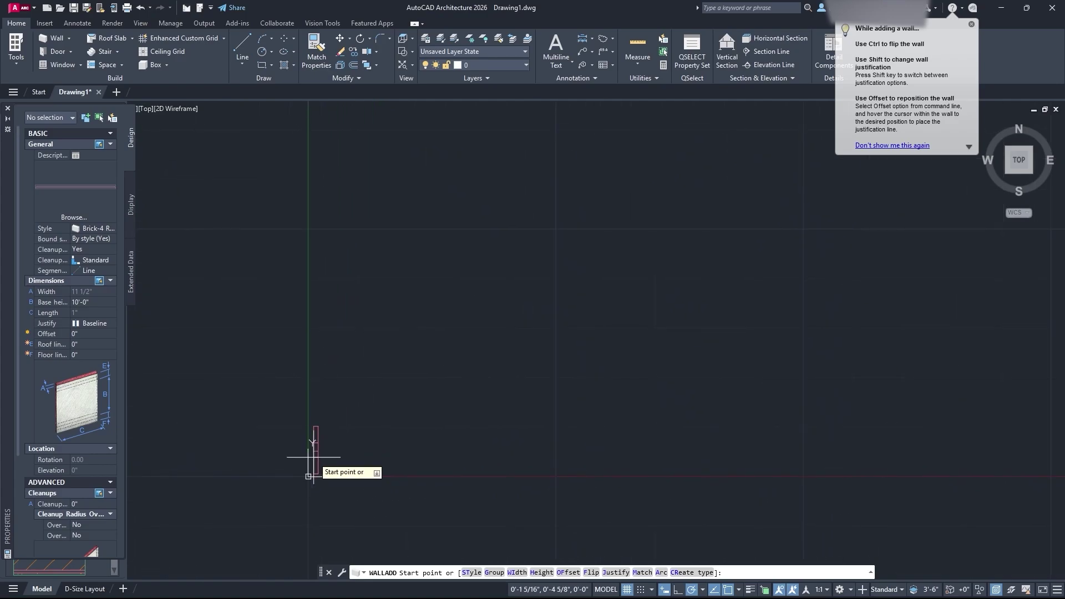
pyautogui.press('shift')
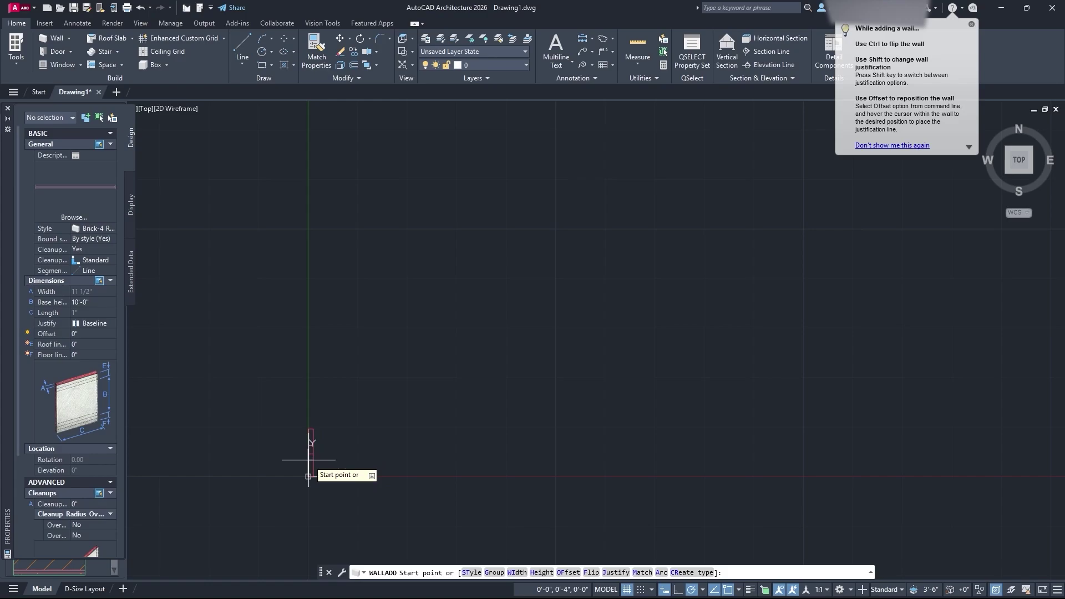
pyautogui.click(309, 476)
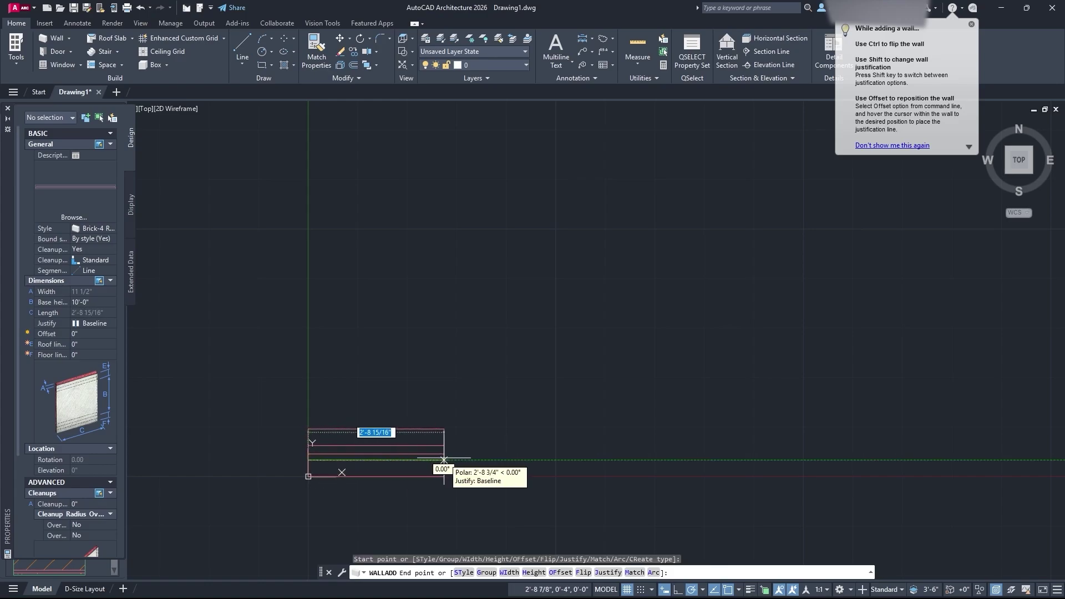
pyautogui.write("10'")
pyautogui.press('Return')
# Continue the wall with a recess outline: 6' up, 10' right, 6' down and 10' right.
pyautogui.scroll(-6, 621, 395)
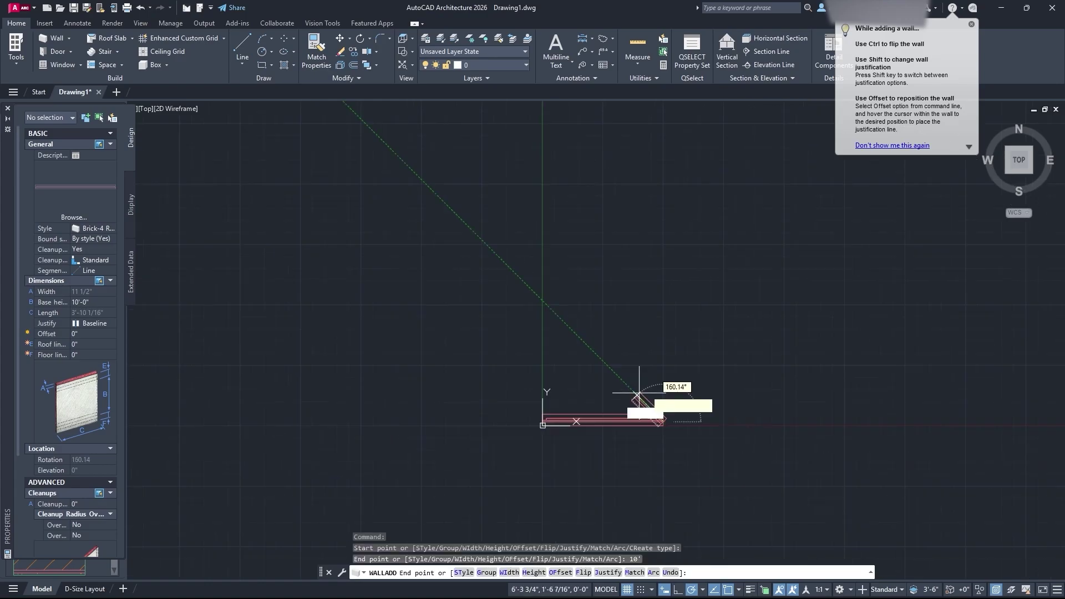
pyautogui.moveTo(638, 392); pyautogui.dragTo(514, 400, button='middle')
pyautogui.write("6'")
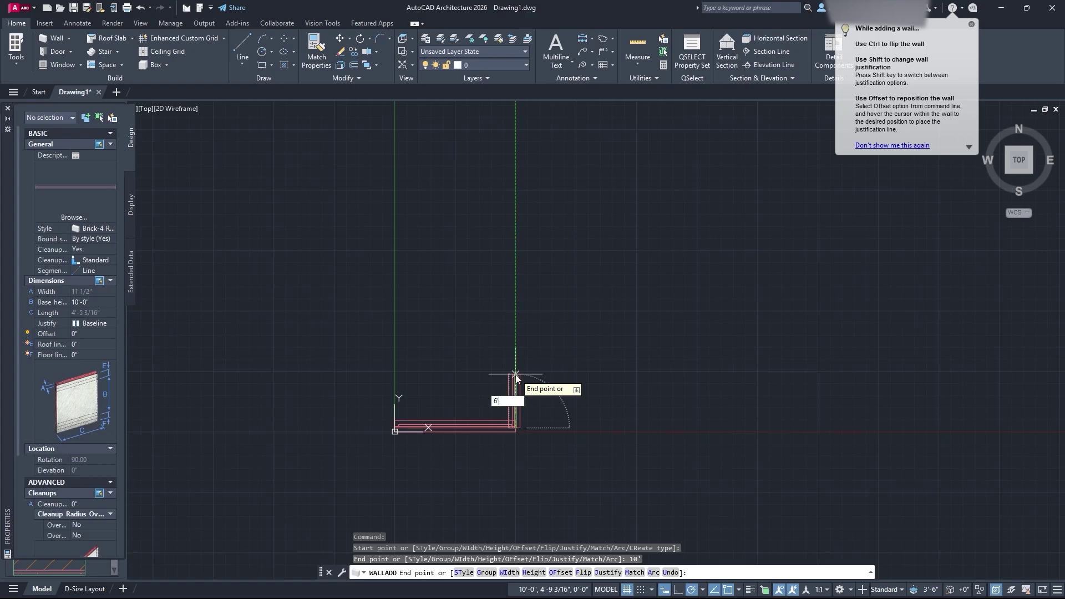
pyautogui.press('Return')
pyautogui.write("10'")
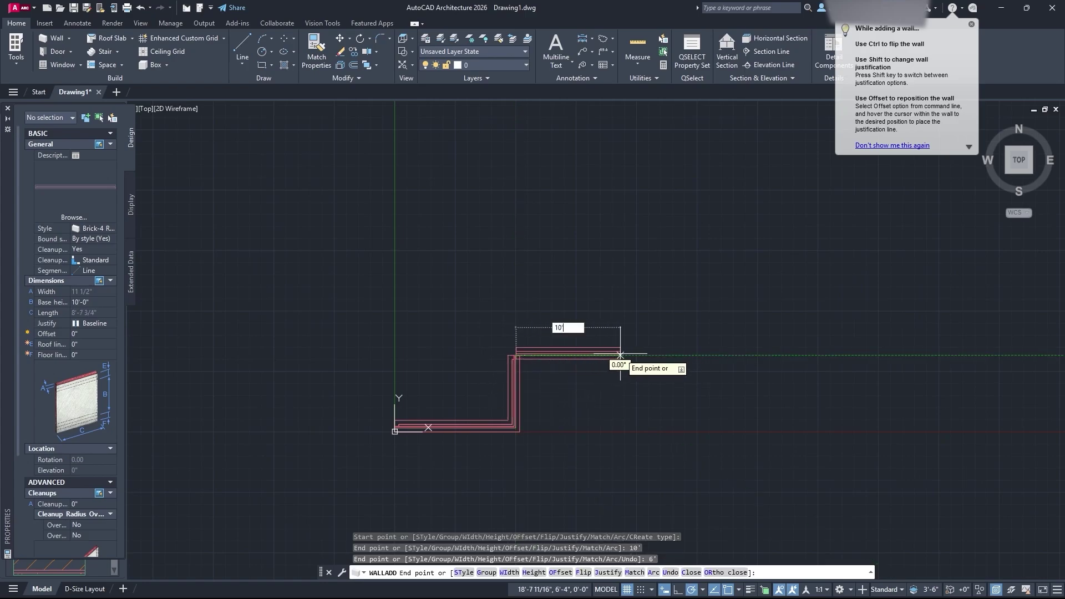
pyautogui.press('Return')
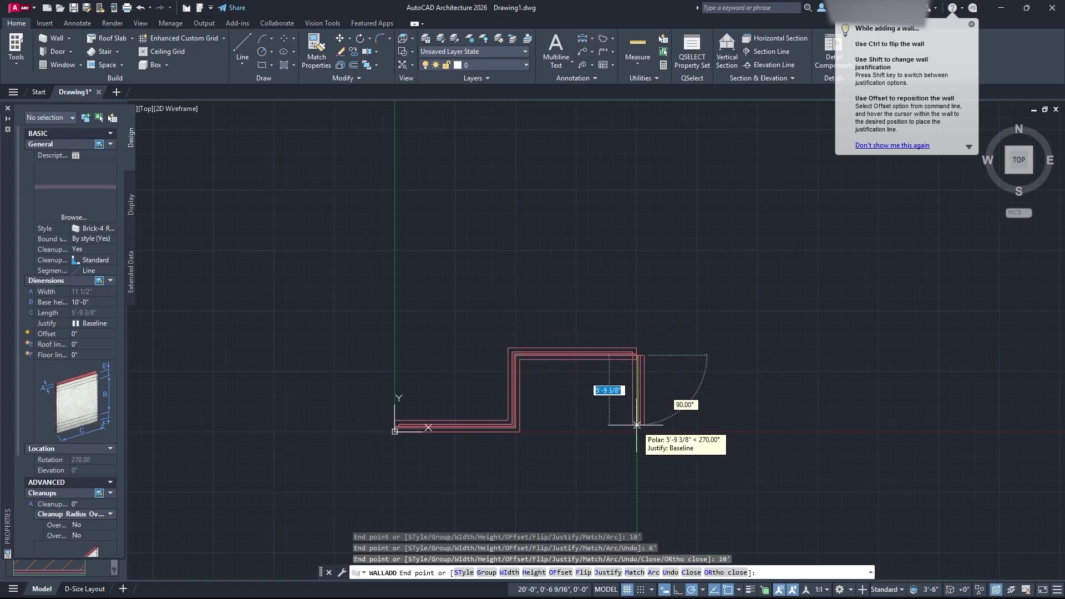
pyautogui.write("6'")
pyautogui.press('Return')
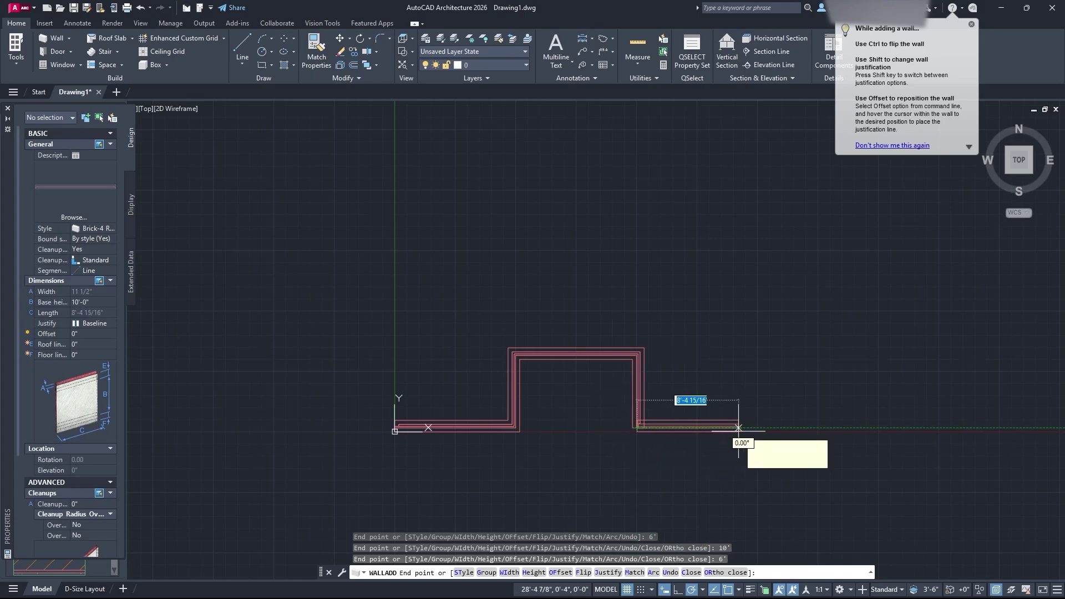
pyautogui.write("10'")
pyautogui.press('Return')
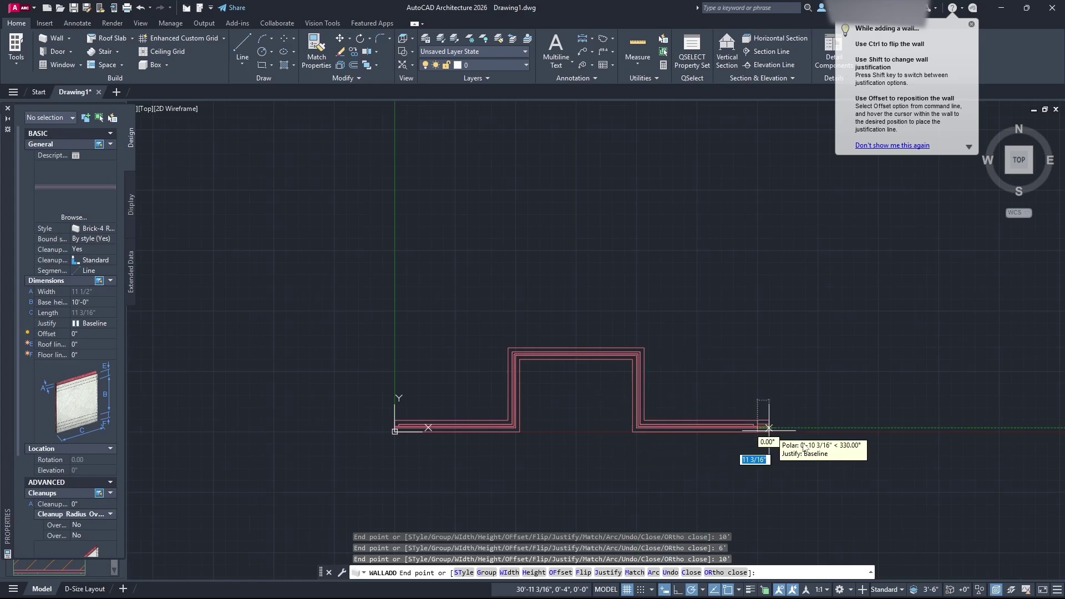
# Add a 23' wall going up, run the wall back across above the origin, and close the outline at its start point.
pyautogui.moveTo(709, 196); pyautogui.dragTo(752, 333, button='middle')
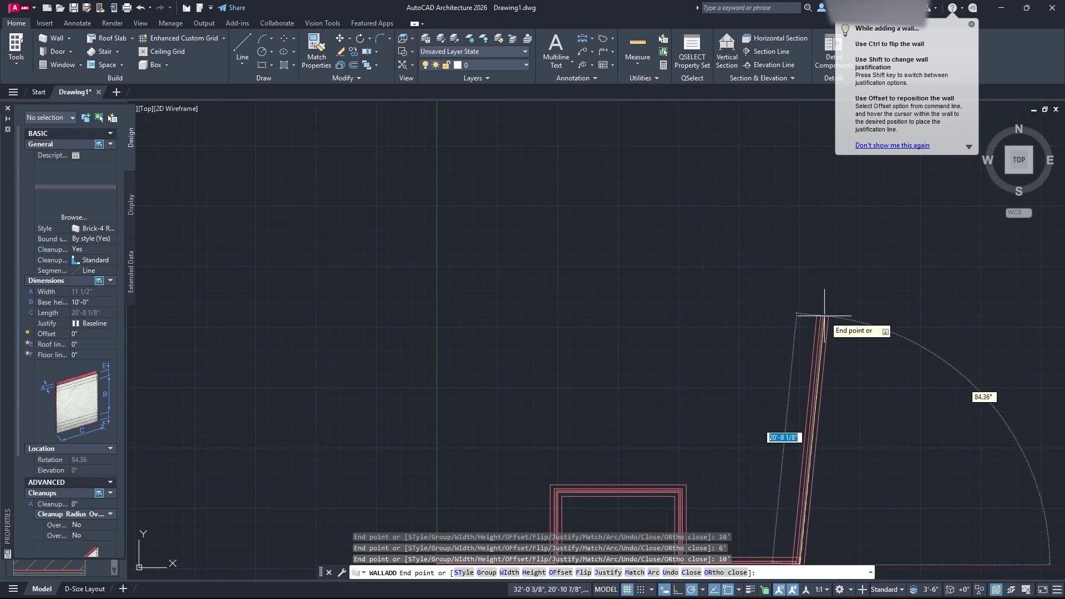
pyautogui.moveTo(826, 312); pyautogui.dragTo(749, 261, button='middle')
pyautogui.write("23'")
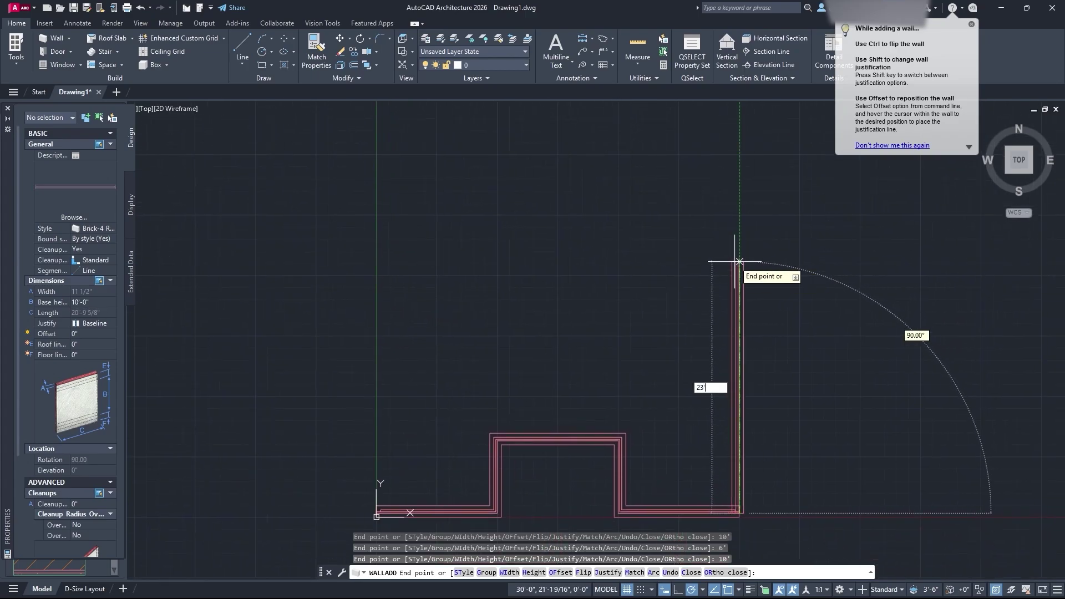
pyautogui.press('Return')
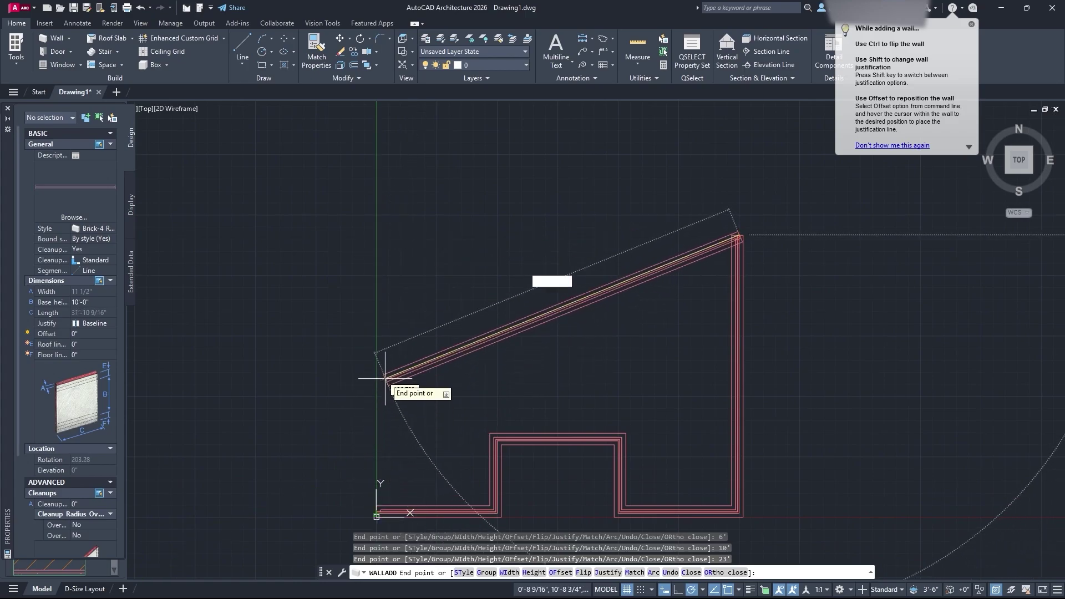
pyautogui.click(377, 235)
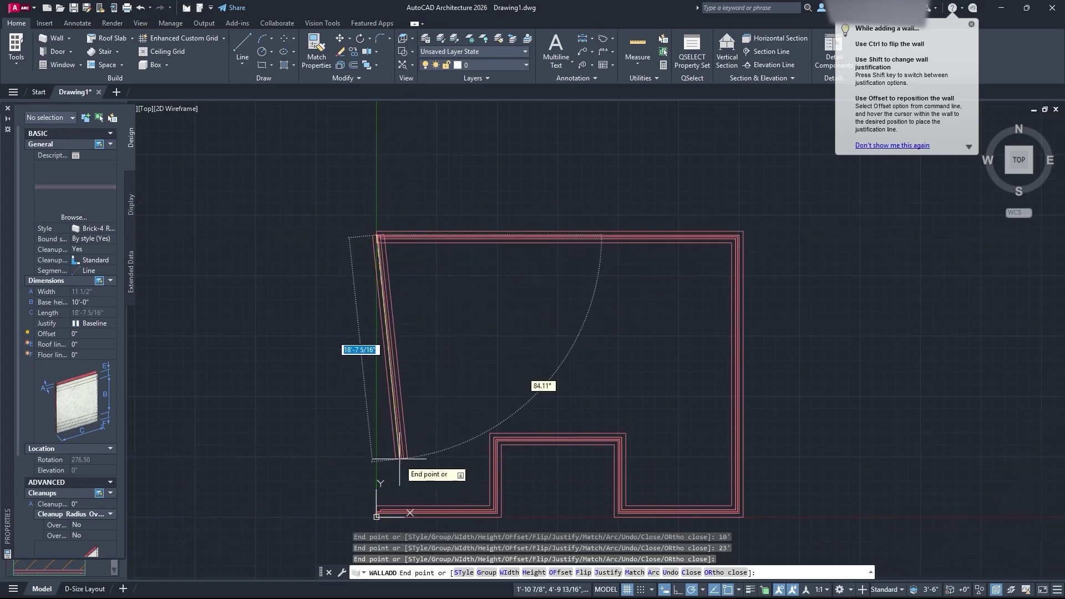
pyautogui.click(377, 506)
pyautogui.press('Escape')
# Inspect the wall layers and corner joints around the origin and recess, and dismiss the wall tip.
pyautogui.moveTo(464, 445); pyautogui.dragTo(458, 408, button='middle')
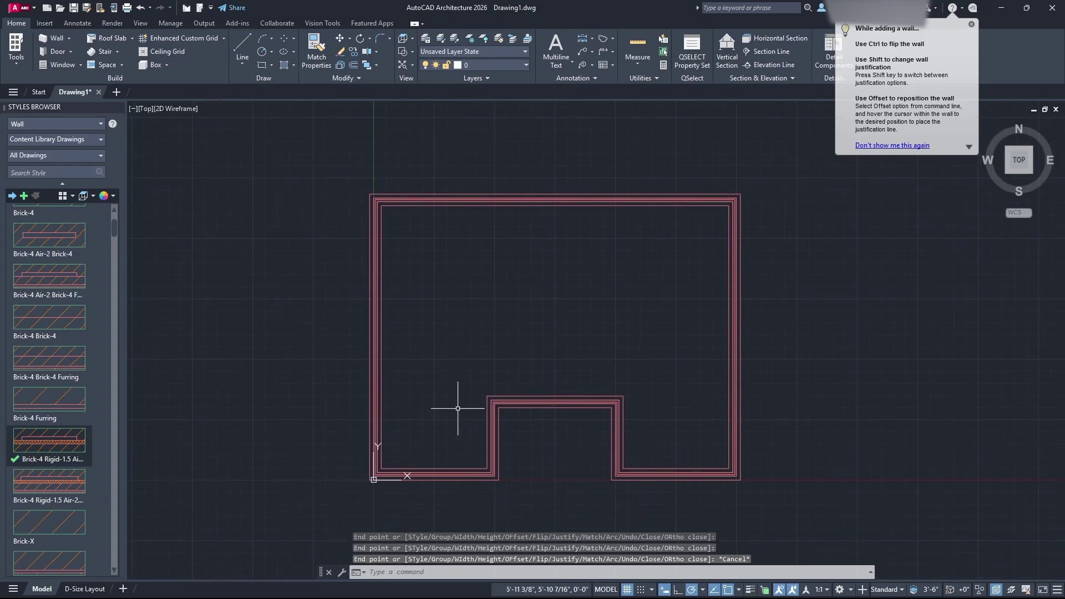
pyautogui.scroll(6, 457, 408)
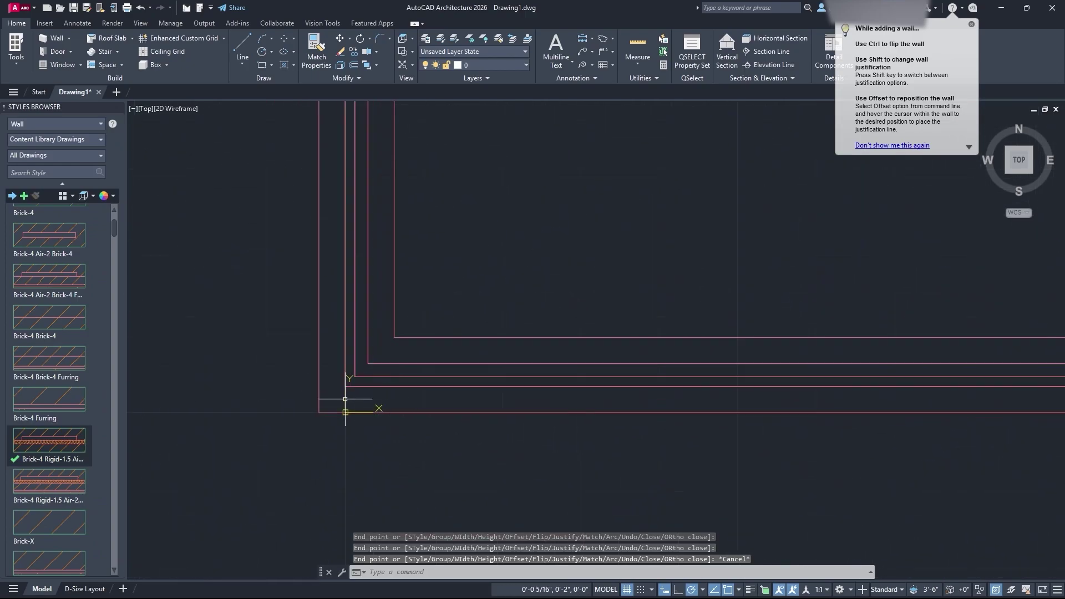
pyautogui.scroll(-2, 392, 373)
pyautogui.moveTo(392, 374); pyautogui.dragTo(360, 388, button='middle')
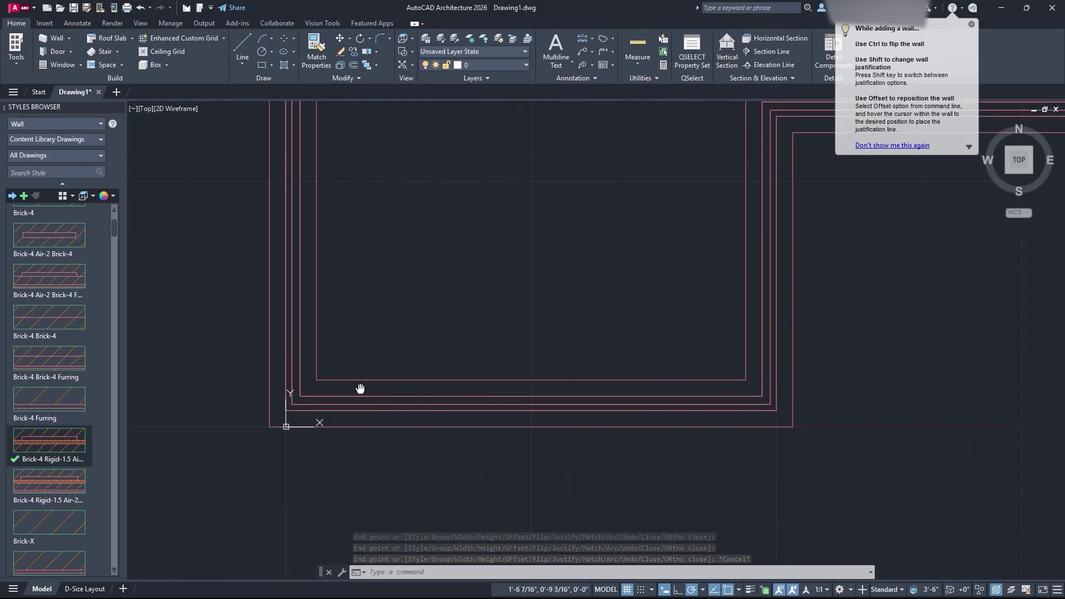
pyautogui.scroll(-1, 702, 357)
pyautogui.scroll(-2, 492, 442)
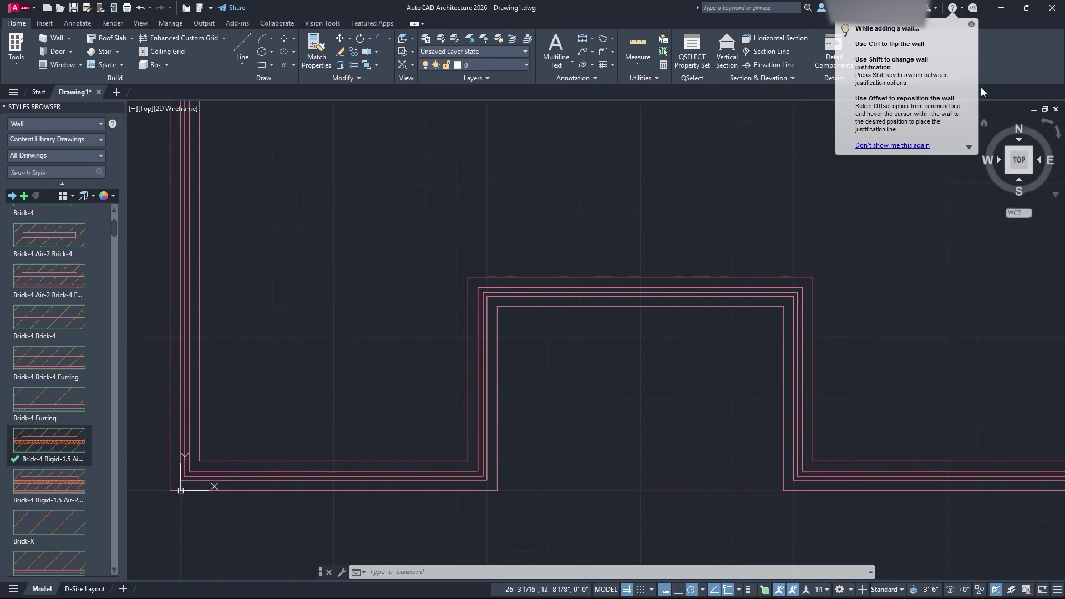
pyautogui.scroll(-5, 591, 352)
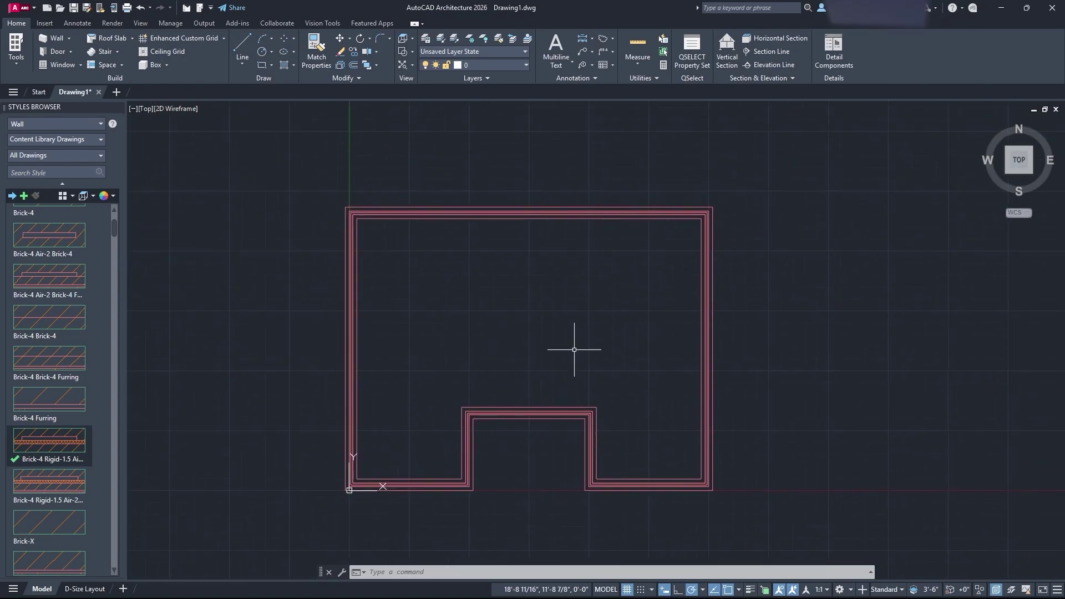
pyautogui.moveTo(575, 349); pyautogui.dragTo(597, 345, button='middle')
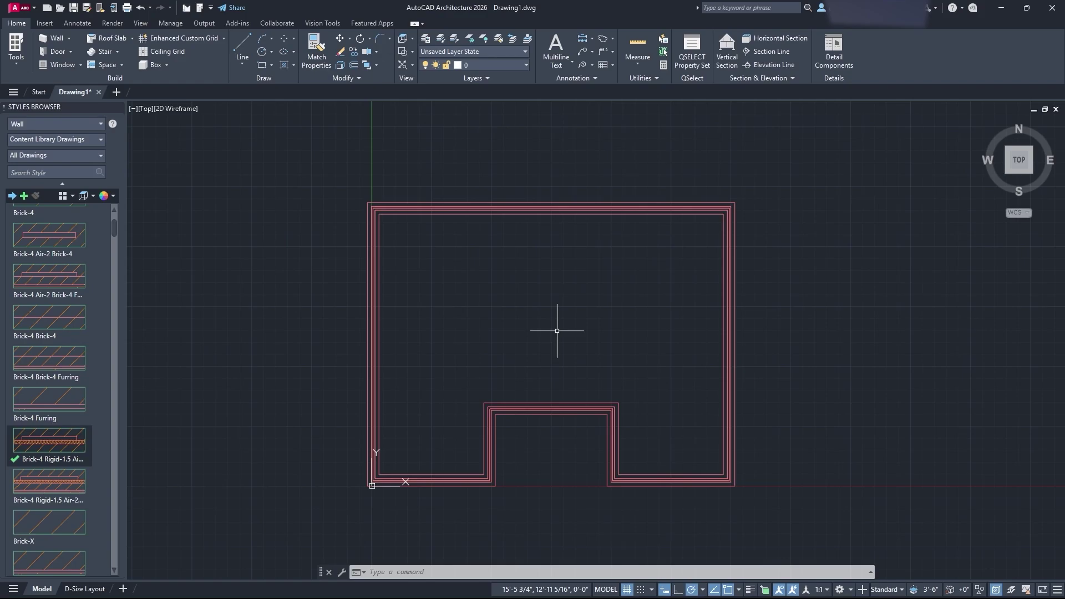
# List the door styles of the content library and browse to the Hinged - Double - Panel style.
pyautogui.click(61, 51)
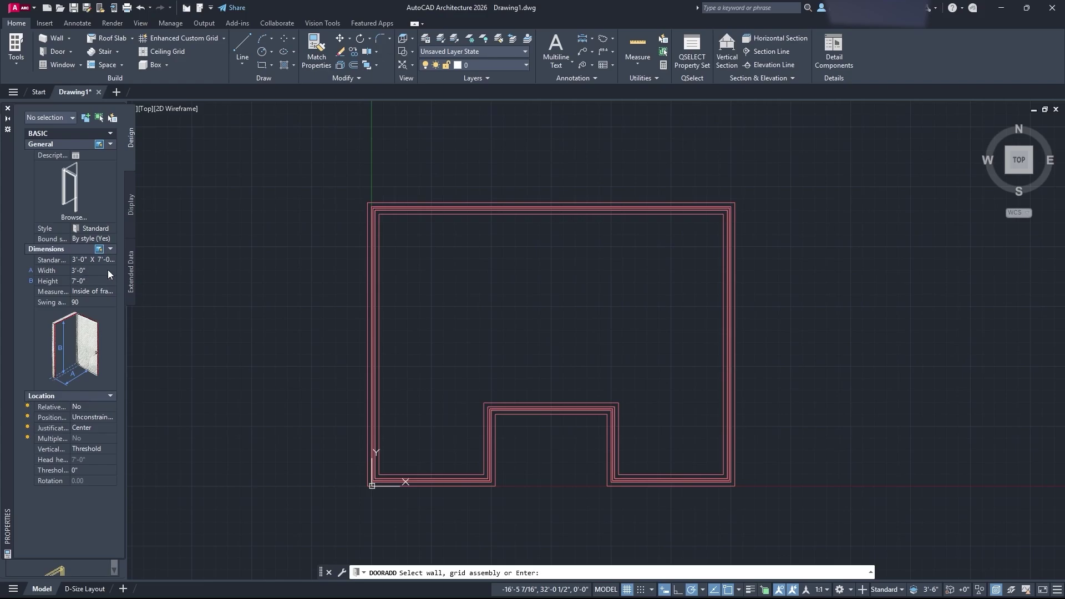
pyautogui.press('Escape')
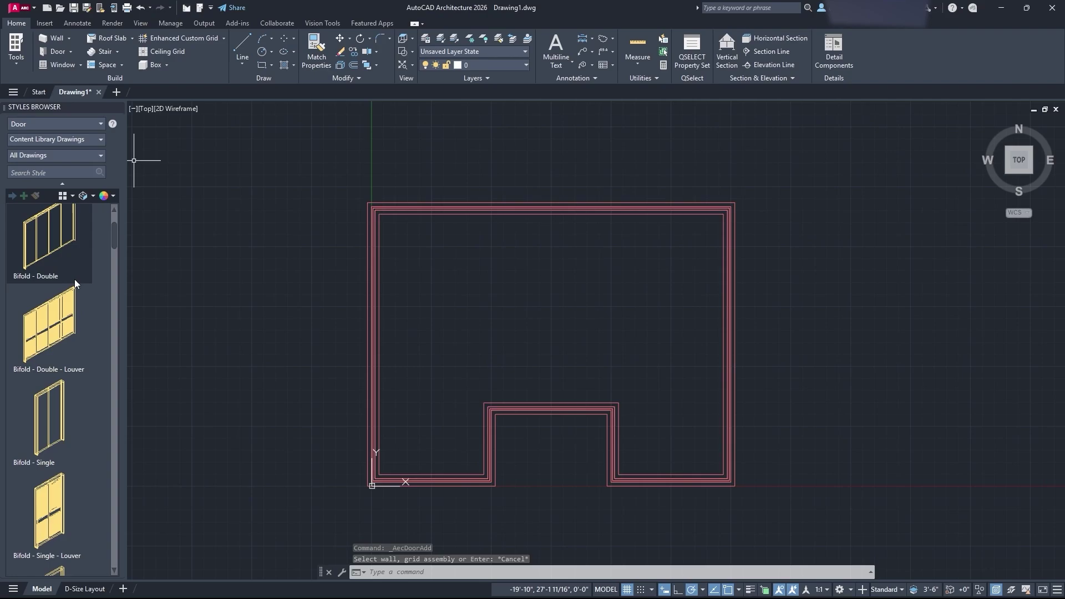
pyautogui.scroll(2, 74, 278)
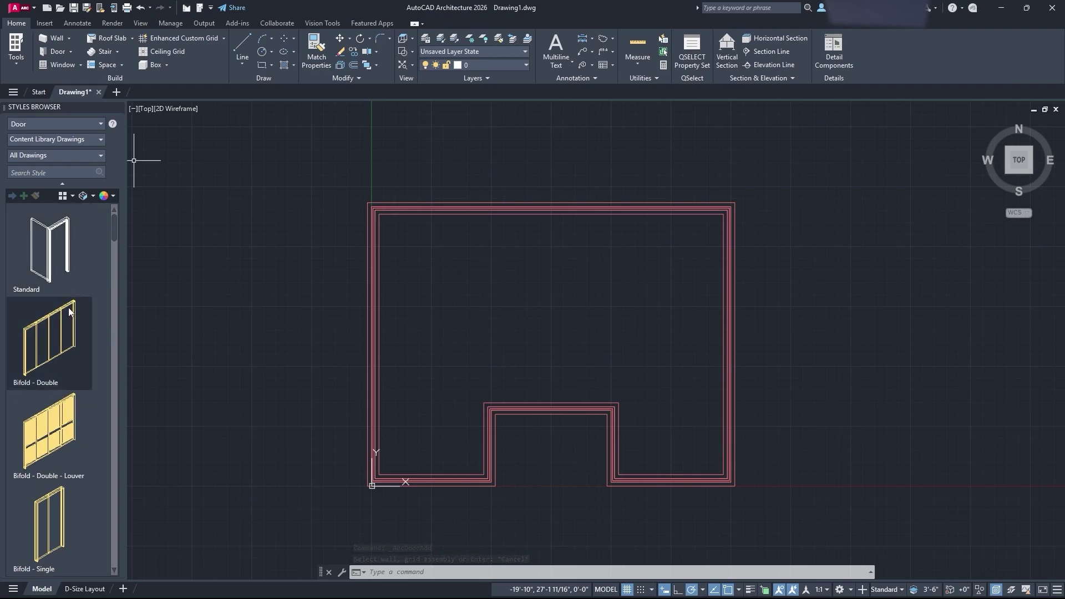
pyautogui.scroll(-2, 68, 312)
pyautogui.scroll(-8, 68, 311)
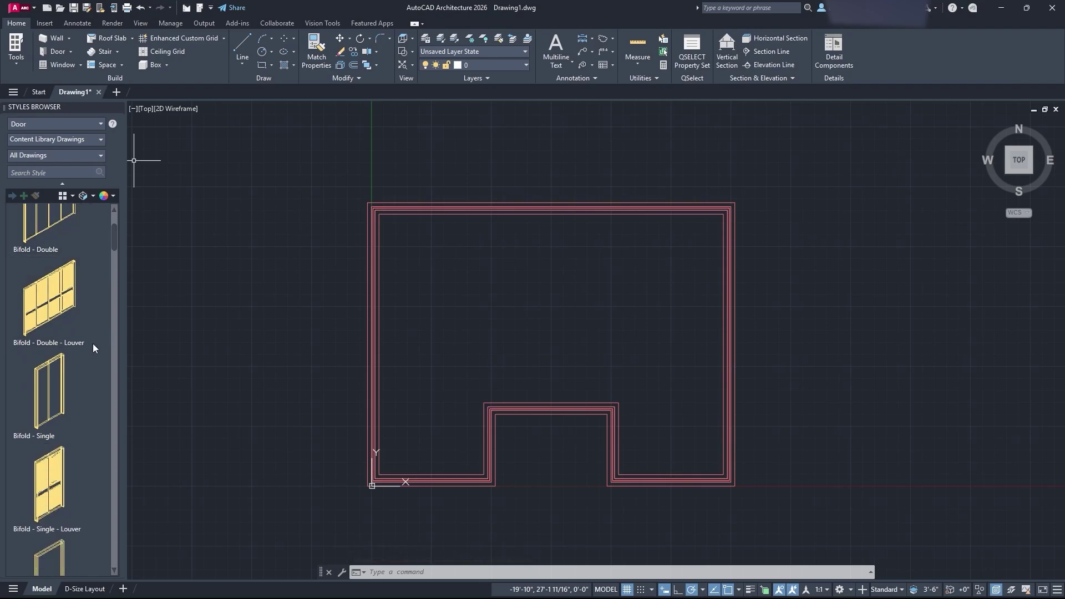
pyautogui.scroll(-10, 76, 380)
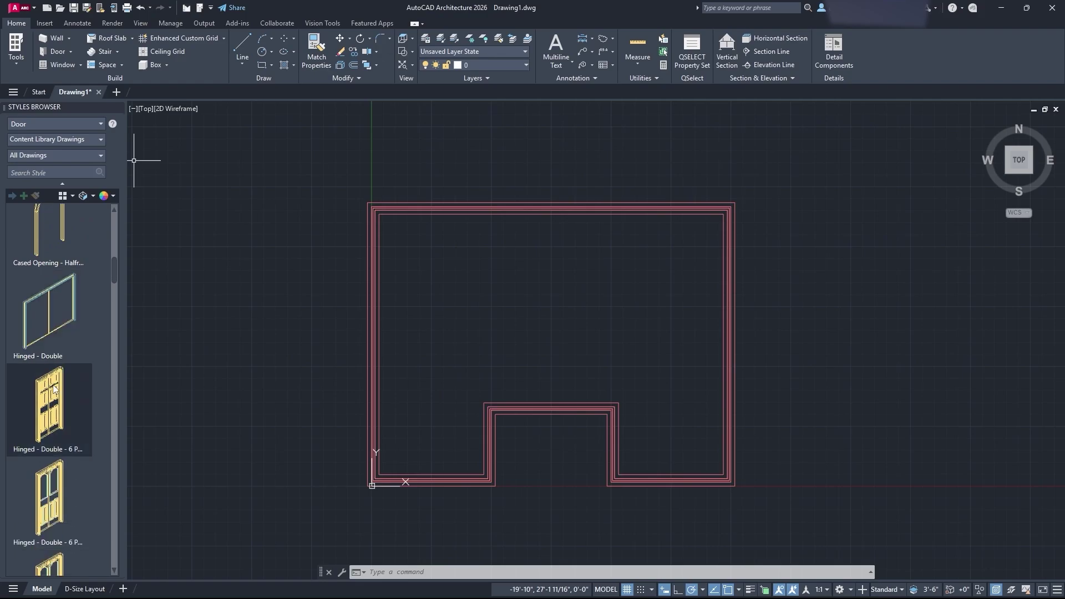
pyautogui.scroll(-10, 72, 386)
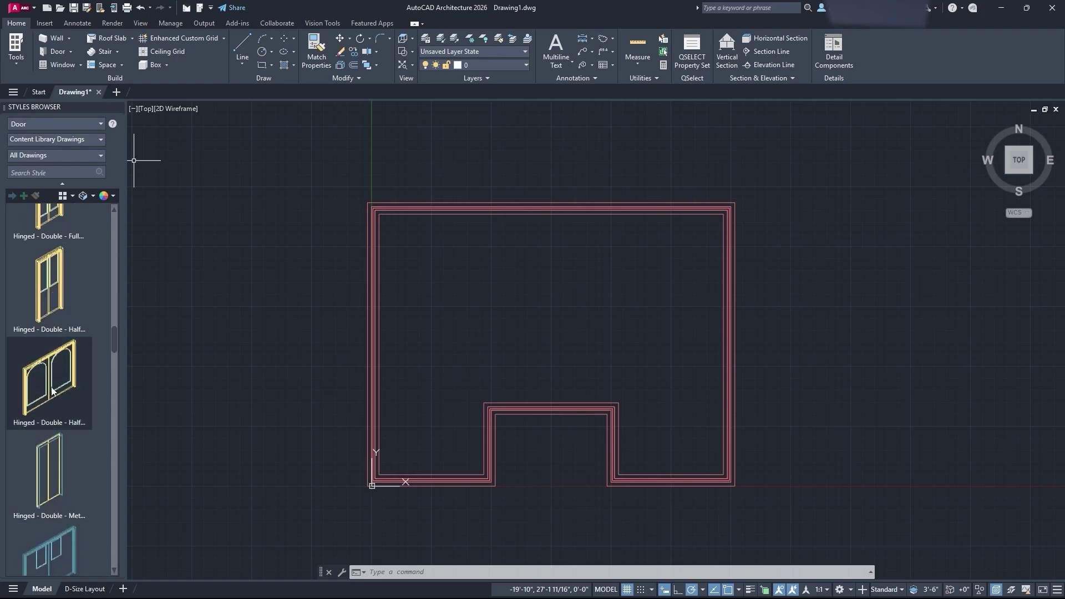
pyautogui.scroll(-8, 51, 391)
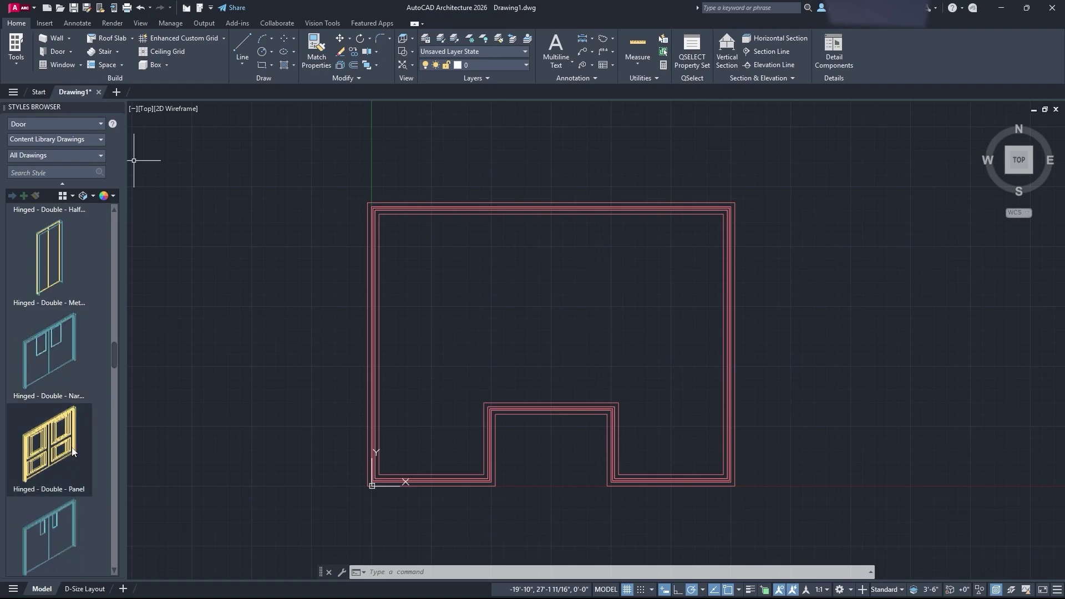
# Try placing a 3'-0" wide Hinged - Double - Panel door in the recess's back wall, about 3'-1 1/2" from its west inner corner, swinging inward.
pyautogui.moveTo(72, 452); pyautogui.dragTo(518, 527)
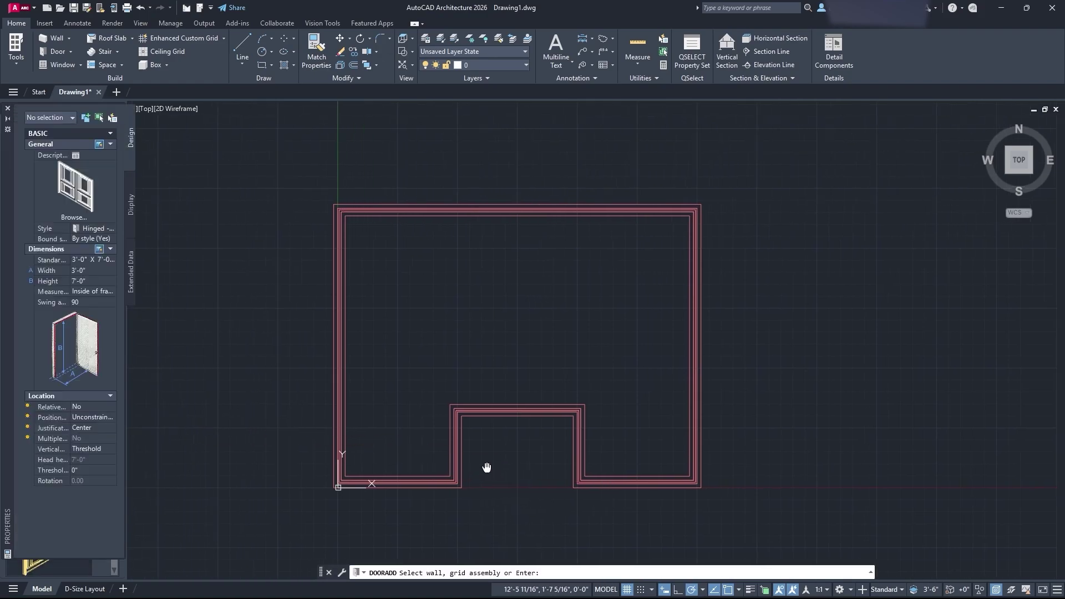
pyautogui.click(487, 411)
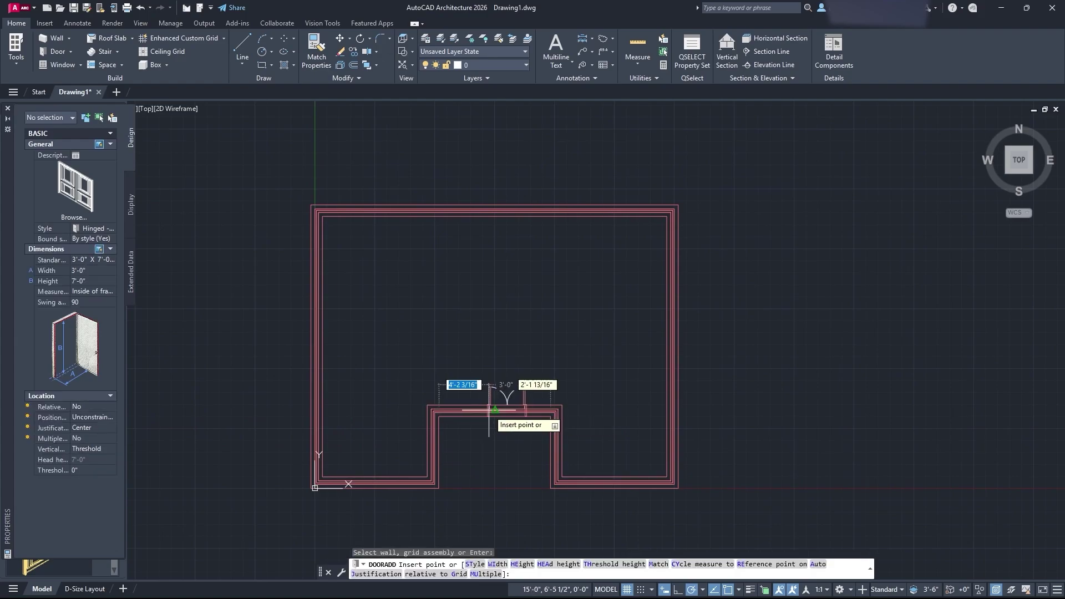
pyautogui.scroll(6, 488, 405)
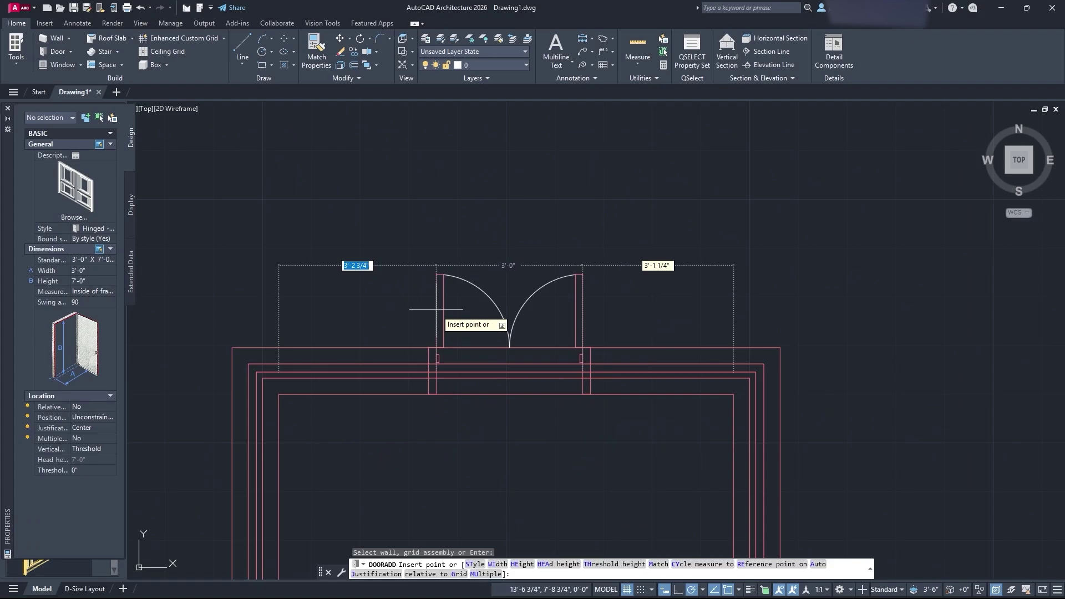
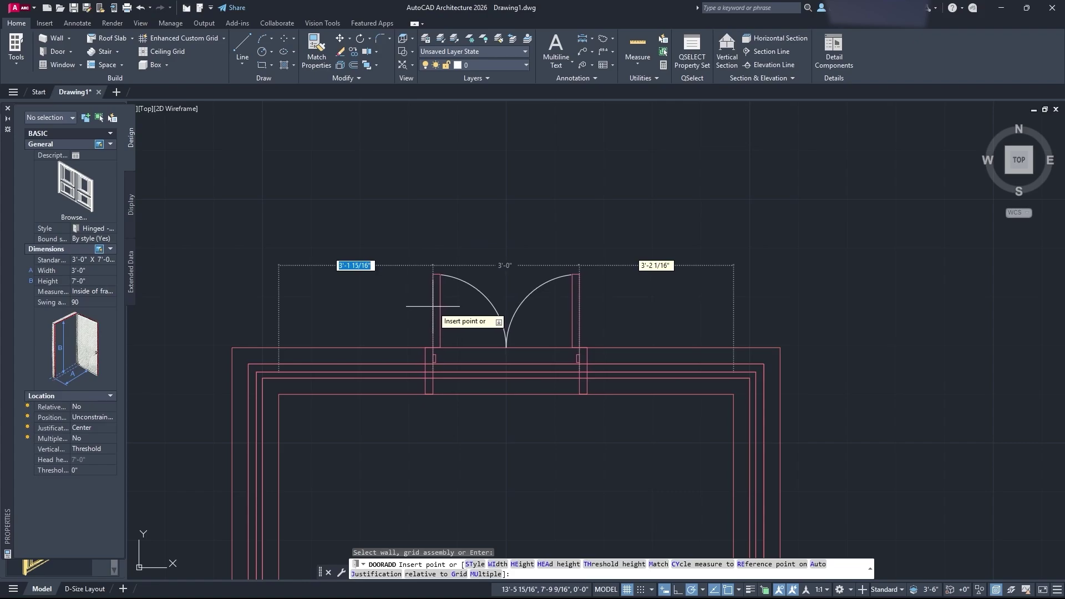
pyautogui.scroll(4, 433, 306)
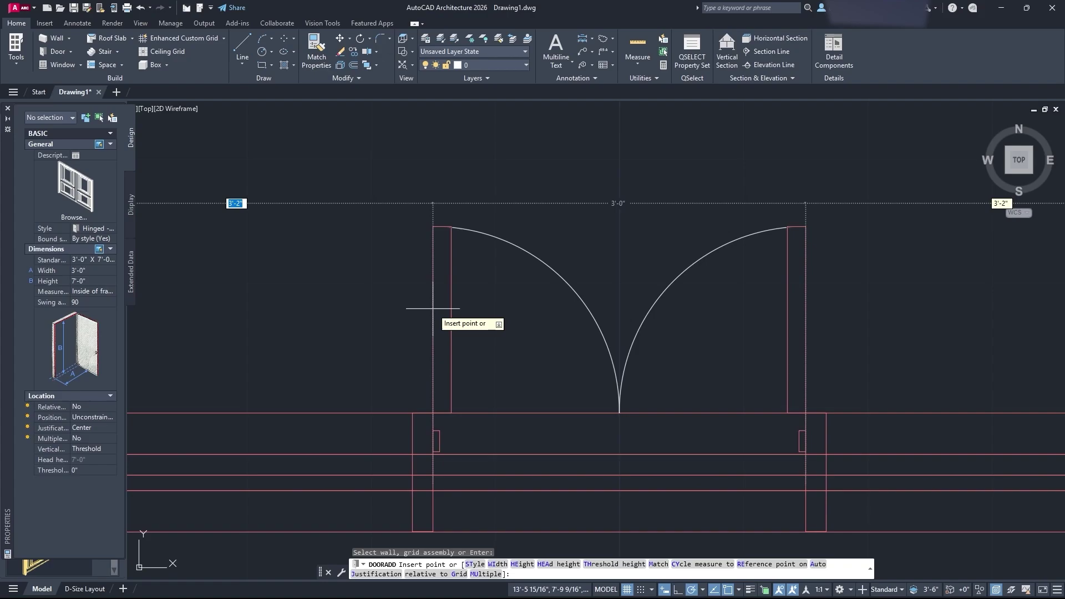
pyautogui.scroll(-4, 435, 307)
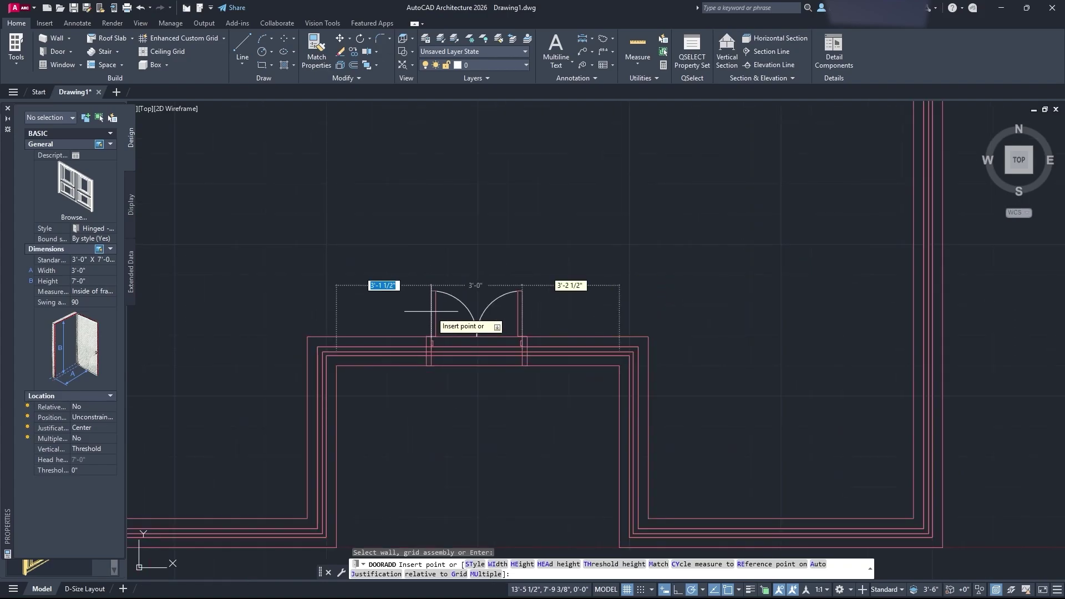
pyautogui.click(431, 311)
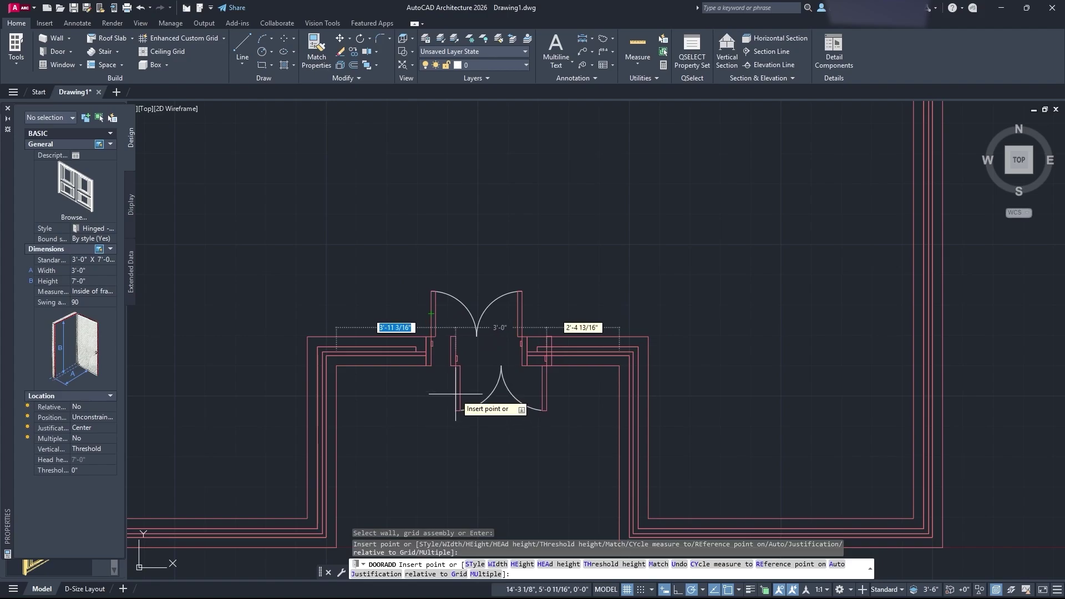
pyautogui.press('Escape')
# Shift the double door slightly east along the recess's back wall and deselect it.
pyautogui.click(509, 300)
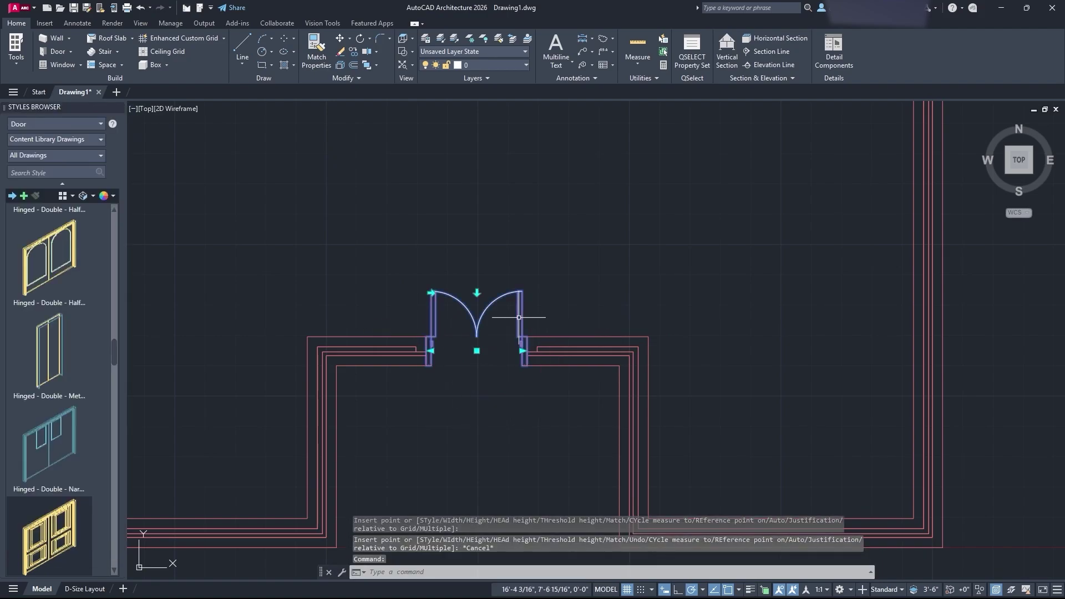
pyautogui.click(477, 350)
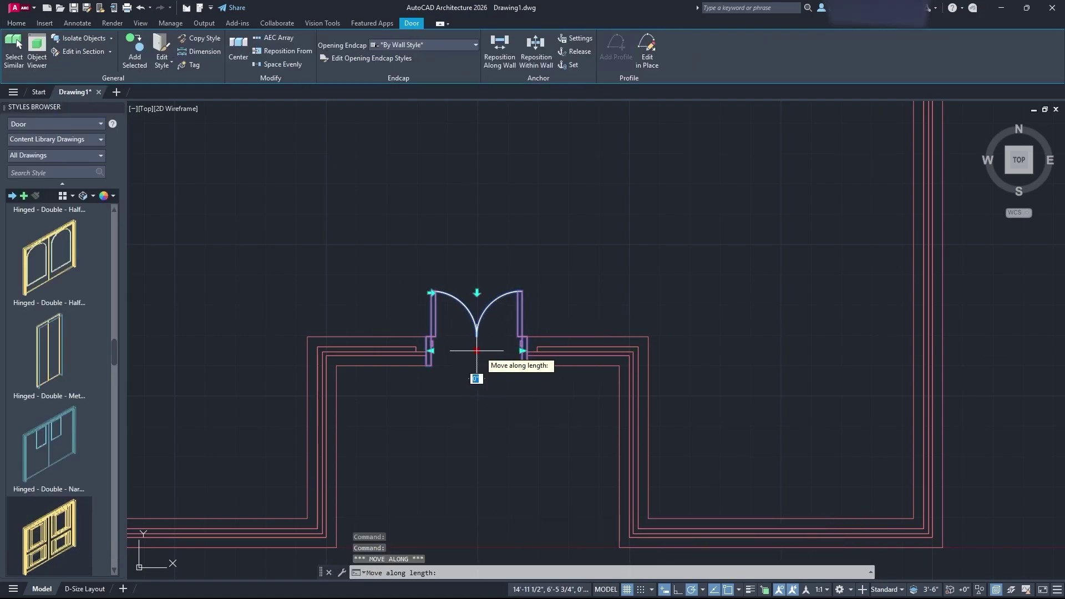
pyautogui.click(482, 351)
pyautogui.press('Escape')
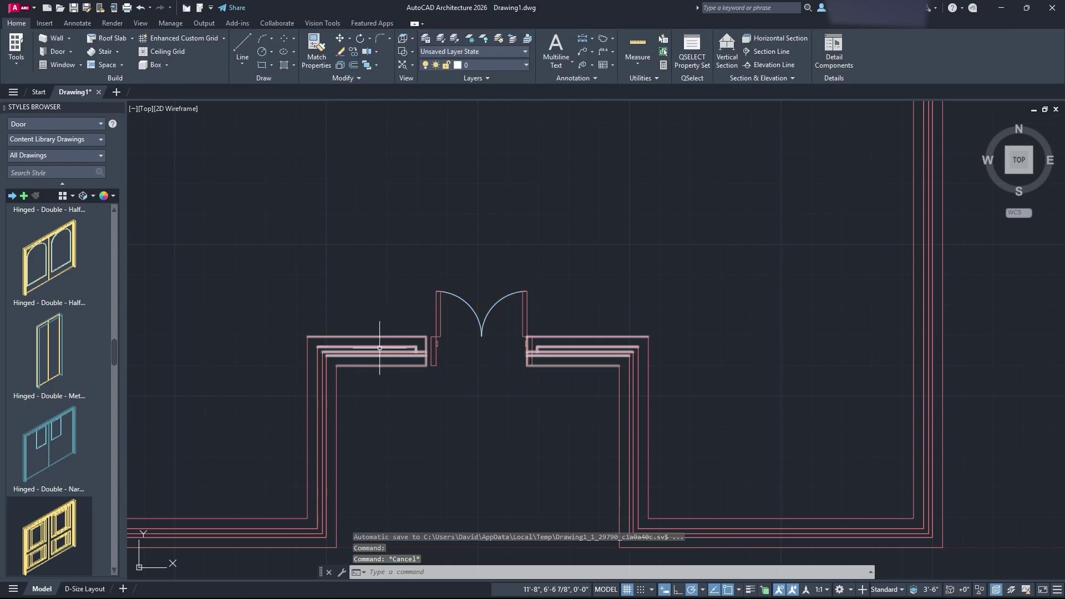
# Undo the door's shift and its insertion in the recess's back wall.
pyautogui.scroll(2, 490, 359)
pyautogui.hotkey('ctrl', 'z')
pyautogui.hotkey('ctrl', 'z')
pyautogui.hotkey('ctrl', 'z')
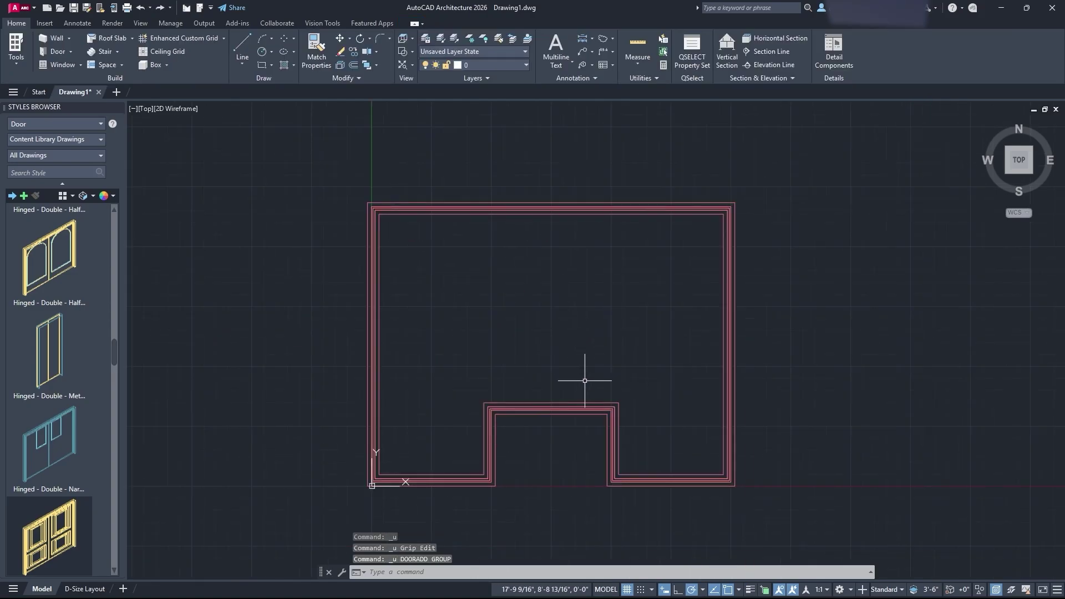
# Insert a 3'-0" wide Hinged - Double - Panel door swinging inward in the recess's back wall, about 3'-2" from its west inner corner.
pyautogui.scroll(4, 584, 381)
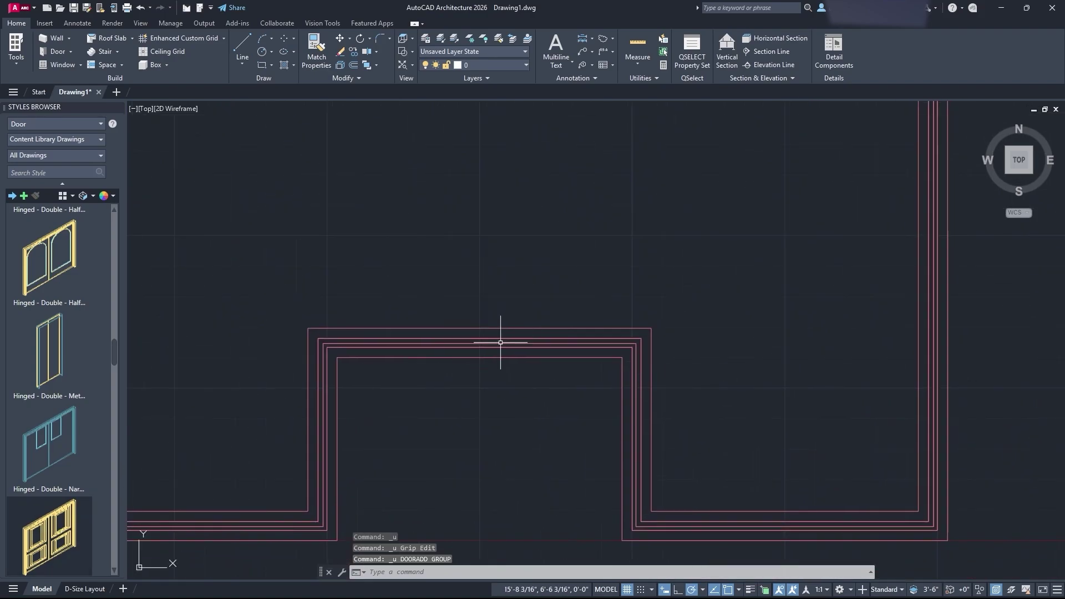
pyautogui.doubleClick(41, 539)
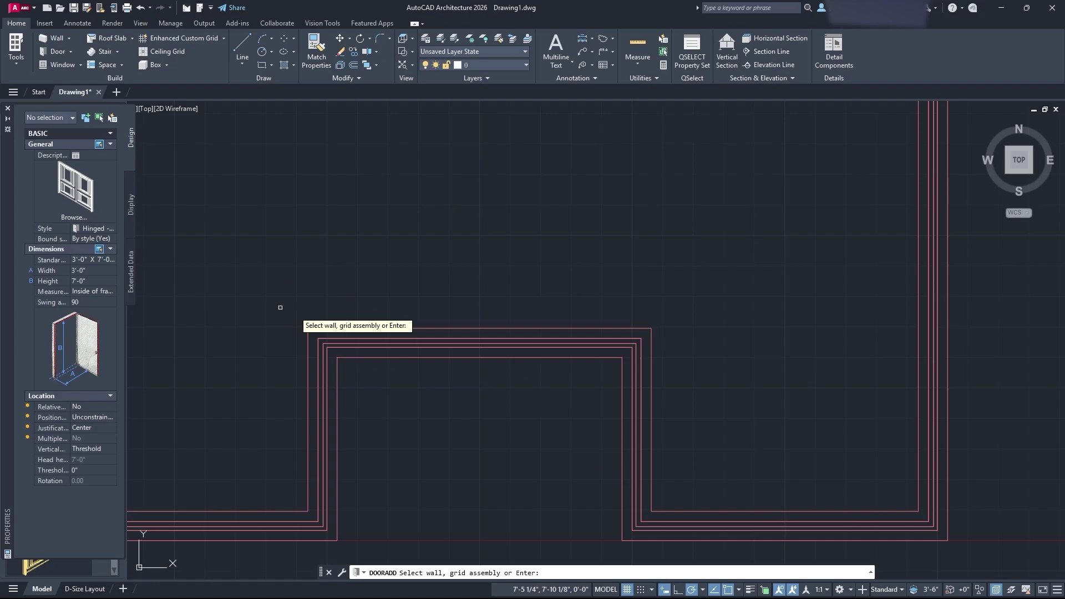
pyautogui.click(480, 345)
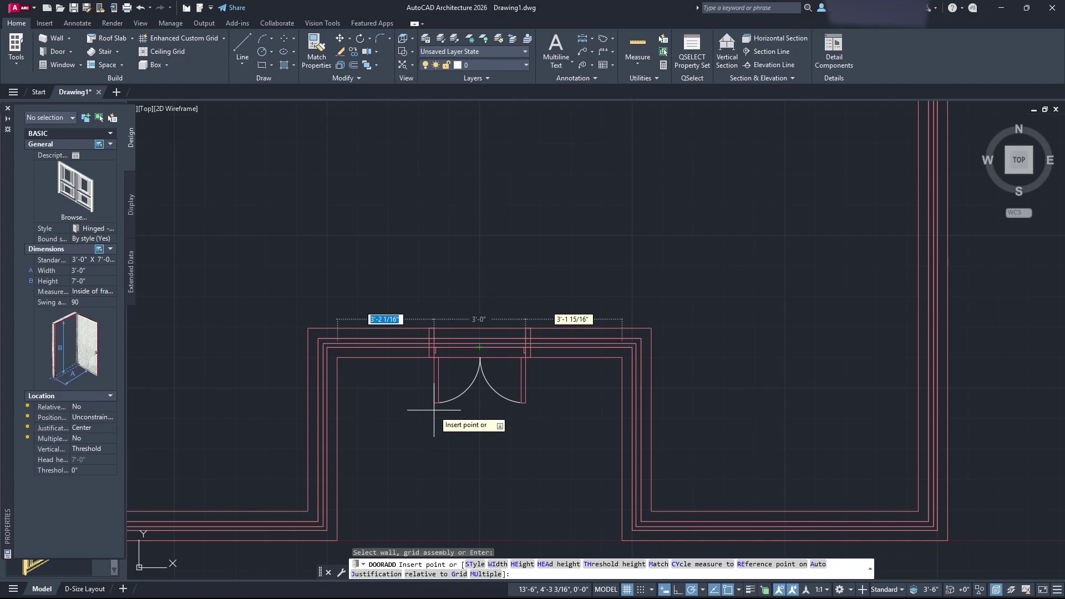
pyautogui.click(434, 269)
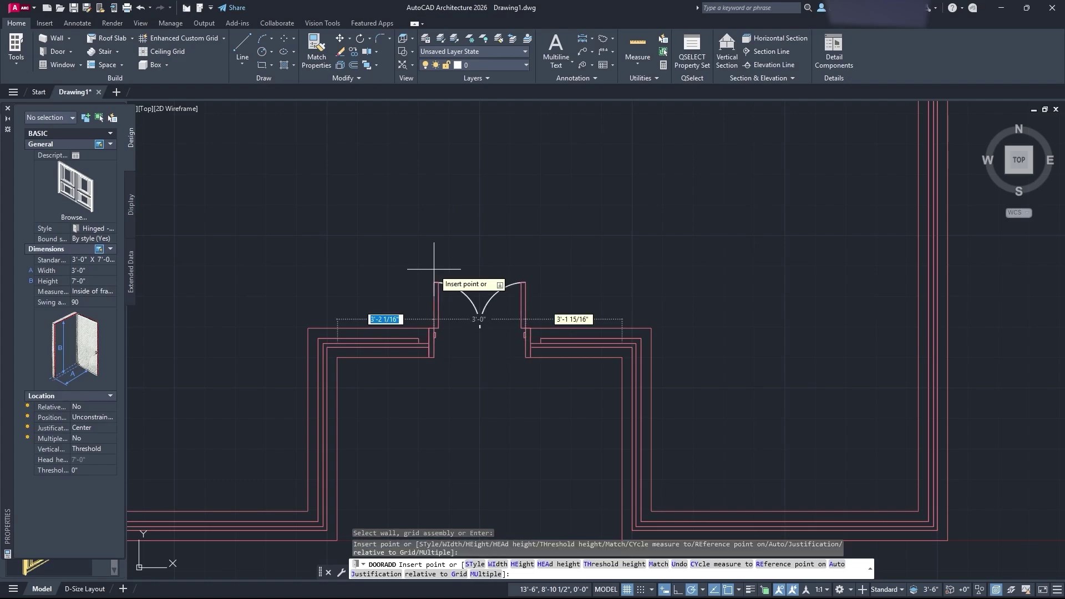
pyautogui.press('Escape')
pyautogui.moveTo(511, 417)
pyautogui.mouseDown(button='middle')
pyautogui.moveTo(519, 407)
pyautogui.moveTo(515, 425)
pyautogui.mouseUp(button='middle')
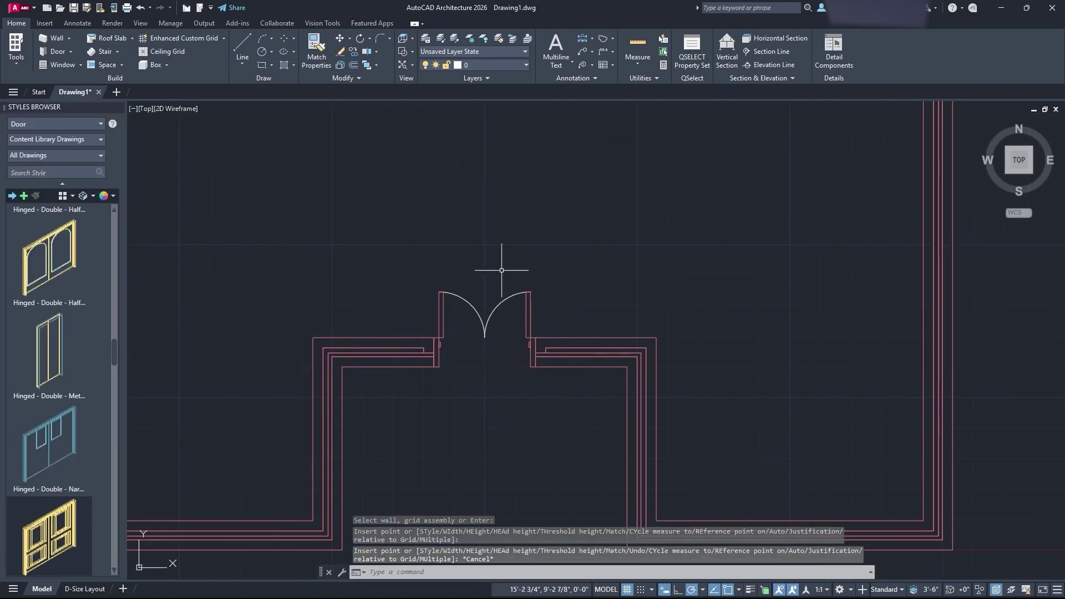
# Inspect the double door and brick walls in the southwest isometric view, and return to the top view with north up.
pyautogui.click(1008, 177)
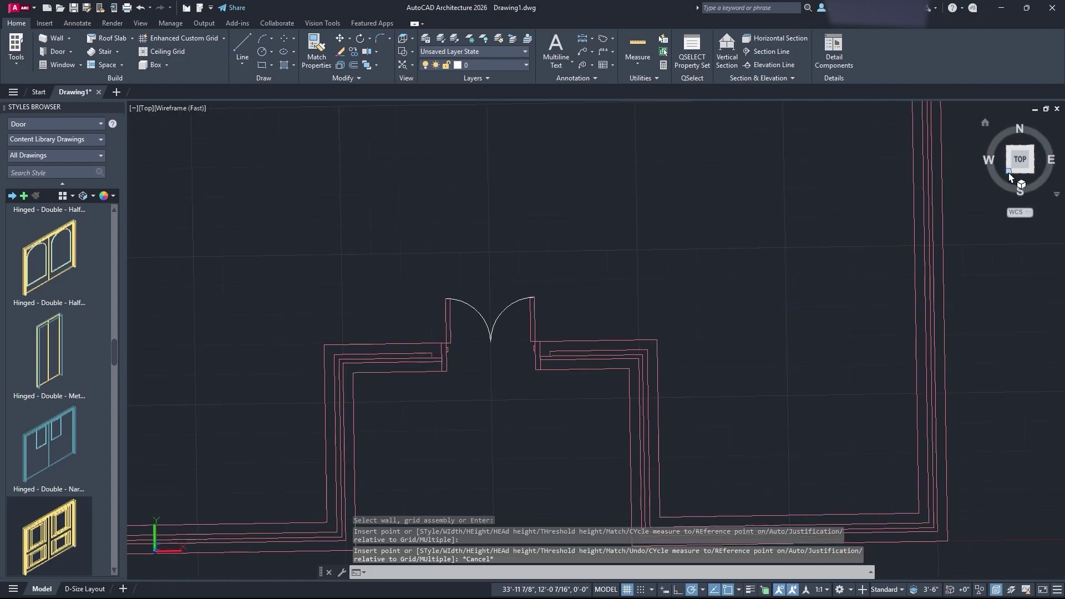
pyautogui.scroll(5, 689, 373)
pyautogui.moveTo(663, 375); pyautogui.dragTo(647, 421, button='middle')
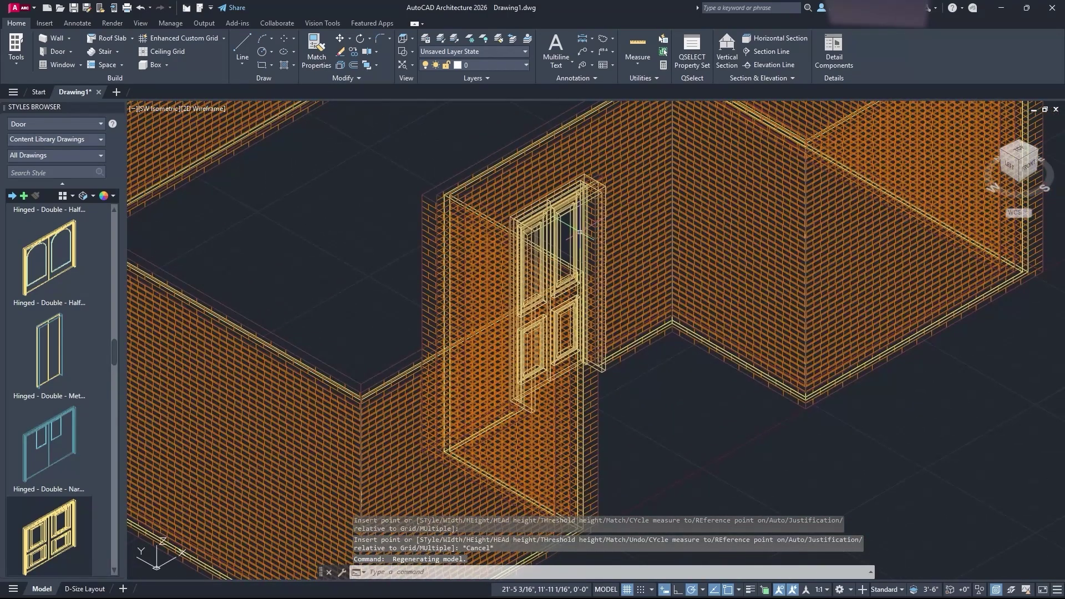
pyautogui.click(599, 288)
pyautogui.press('Escape')
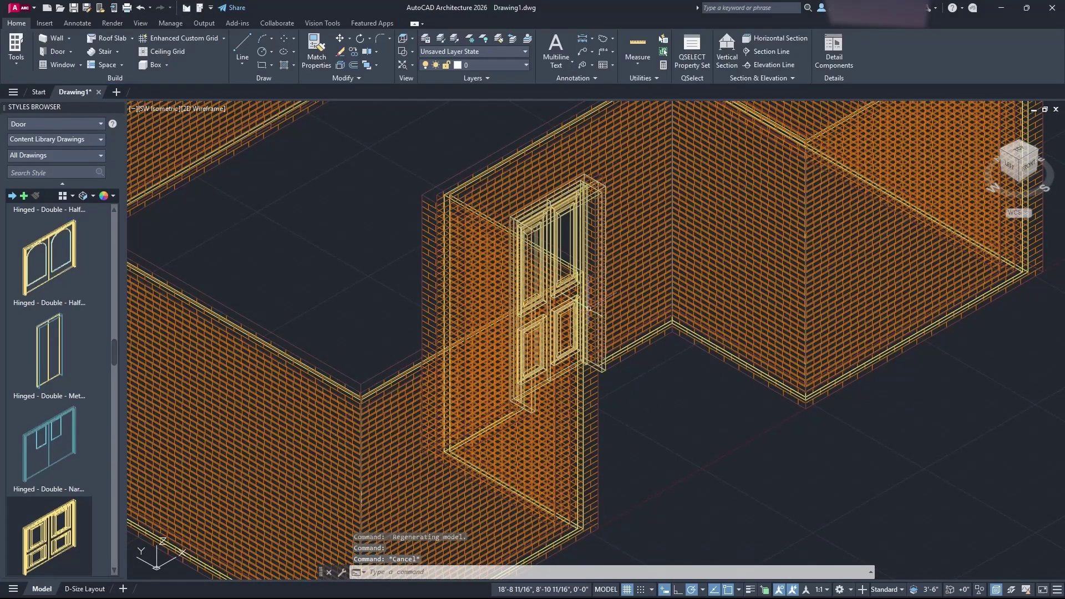
pyautogui.click(1020, 158)
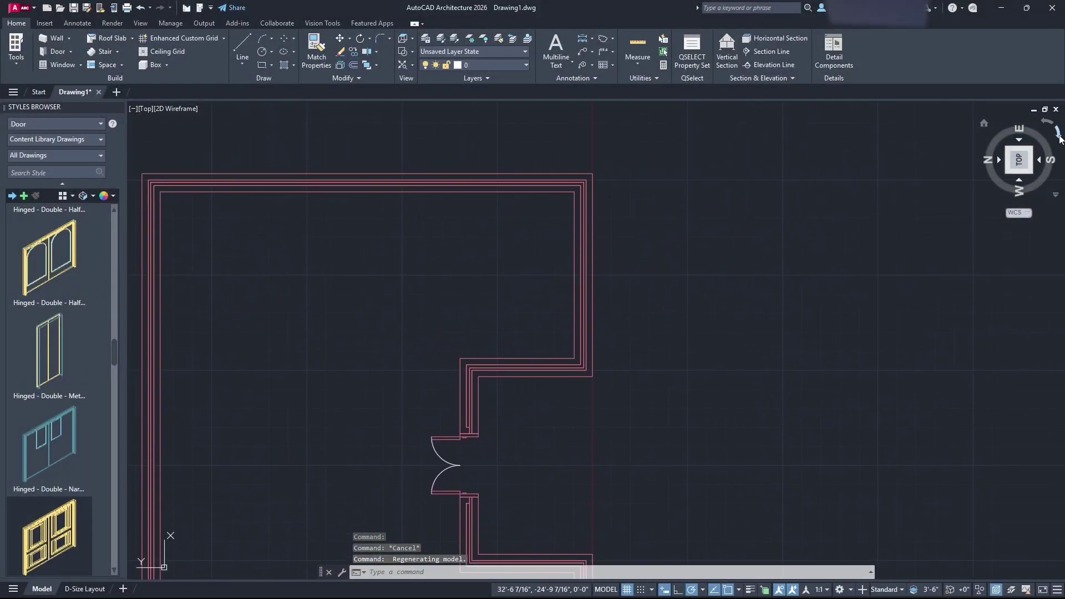
pyautogui.click(1059, 135)
# List the window styles of the content library and browse to the Casement - Halfround style.
pyautogui.click(54, 125)
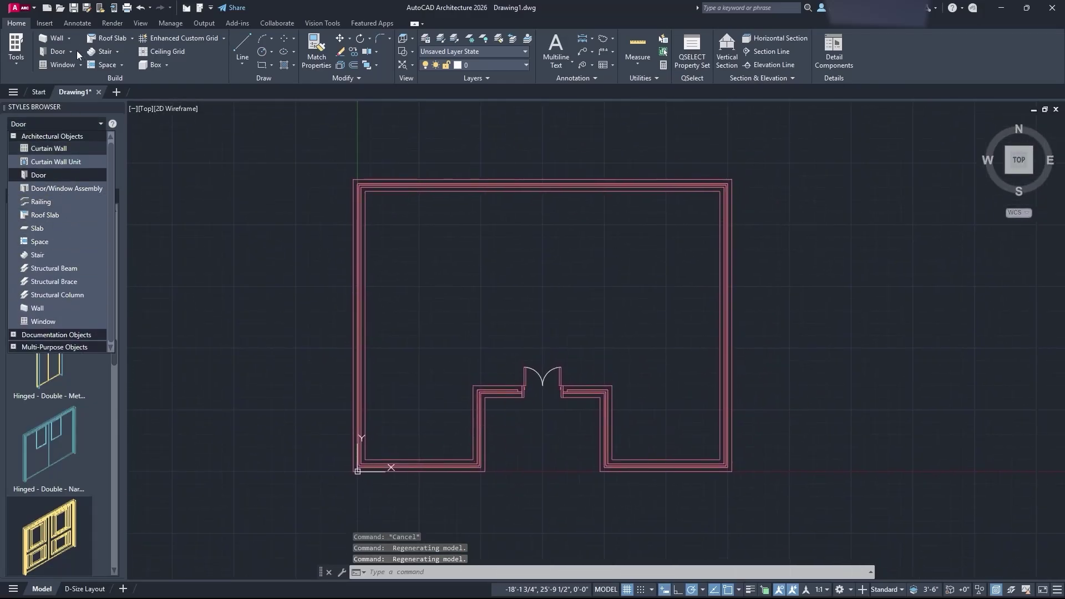
pyautogui.click(62, 65)
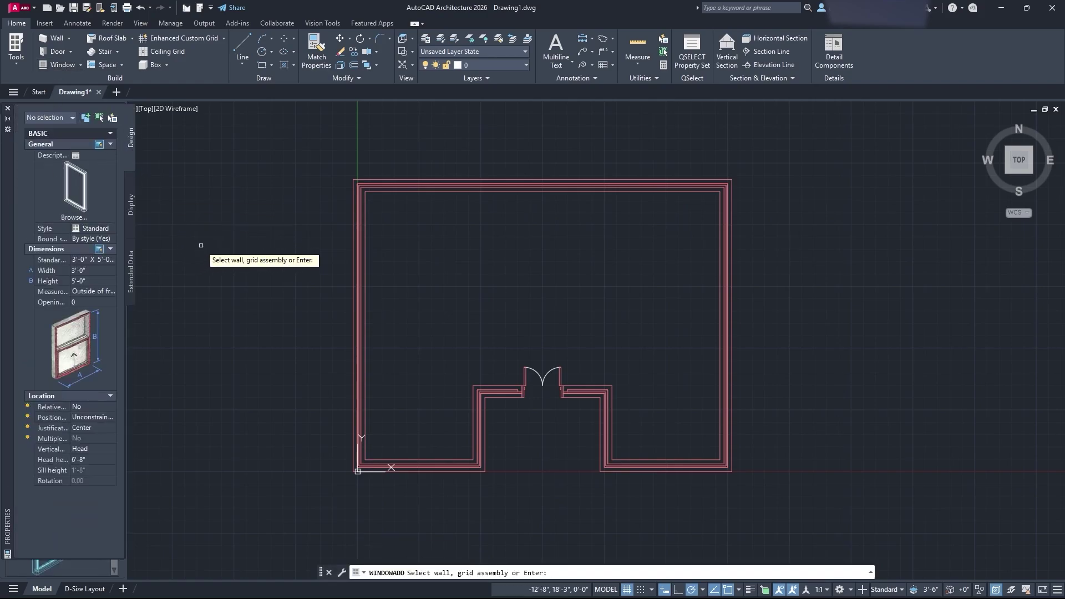
pyautogui.press('Escape')
pyautogui.scroll(-4, 71, 277)
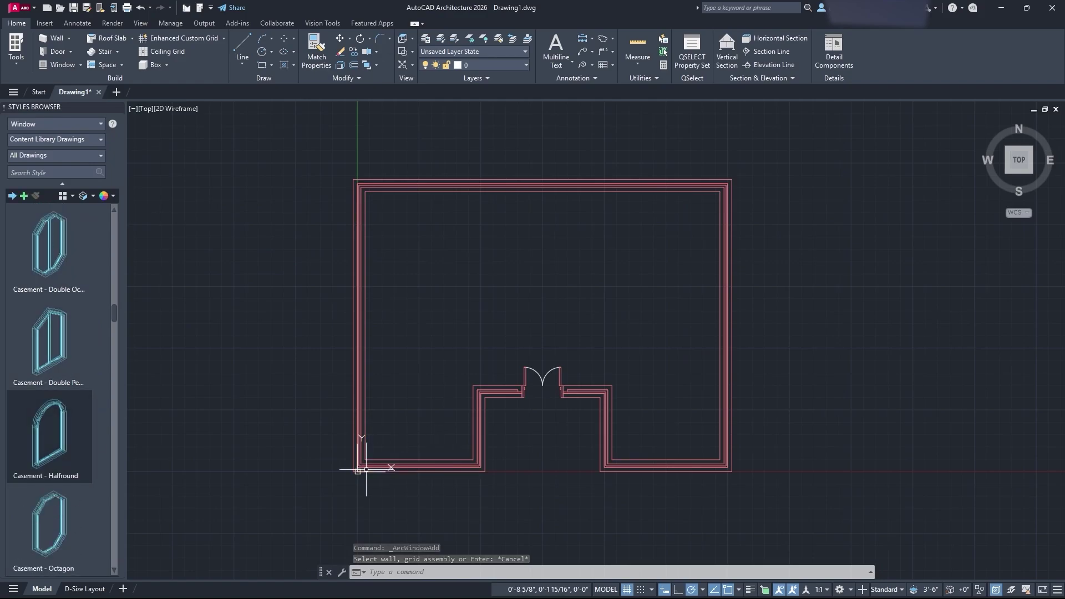
# Insert a 3'-0" wide Casement - Halfround window in the front wall west of the recess, about 2'-11" from the west wall's inside face.
pyautogui.click(51, 423)
pyautogui.click(377, 466)
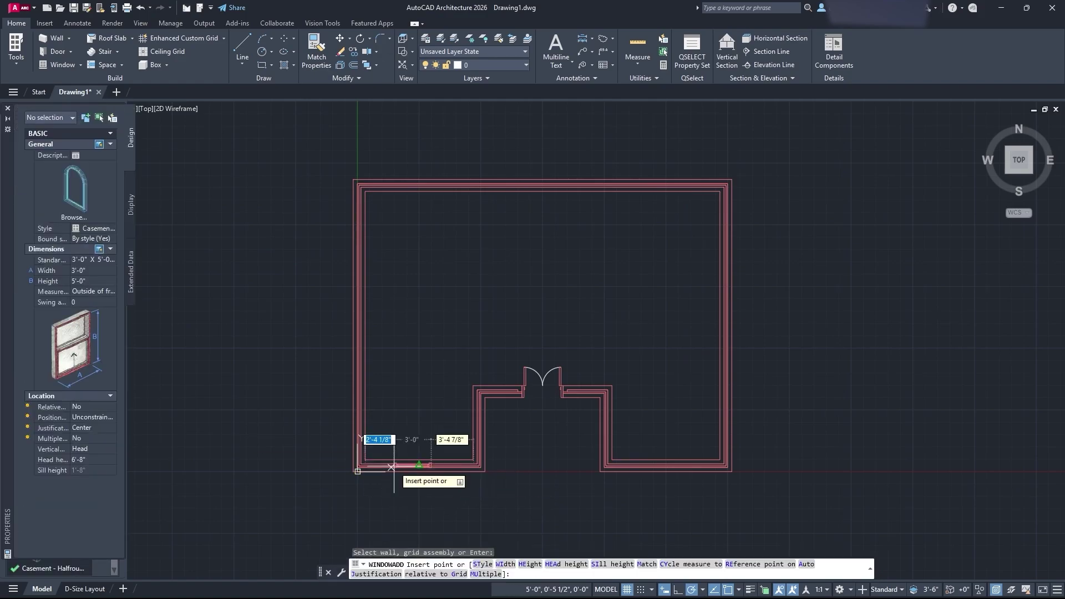
pyautogui.scroll(5, 396, 481)
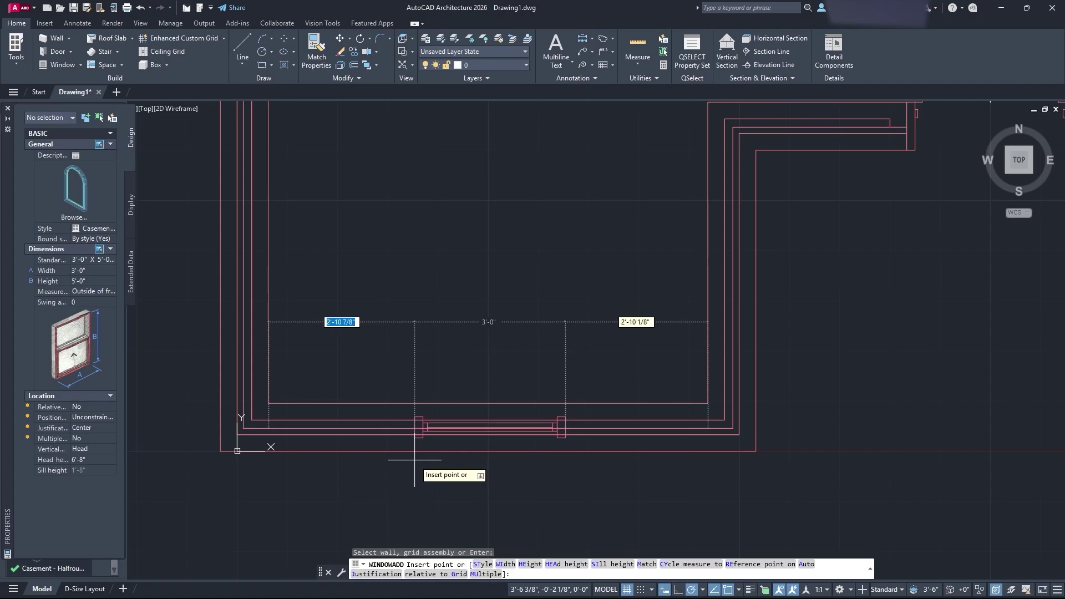
pyautogui.click(415, 460)
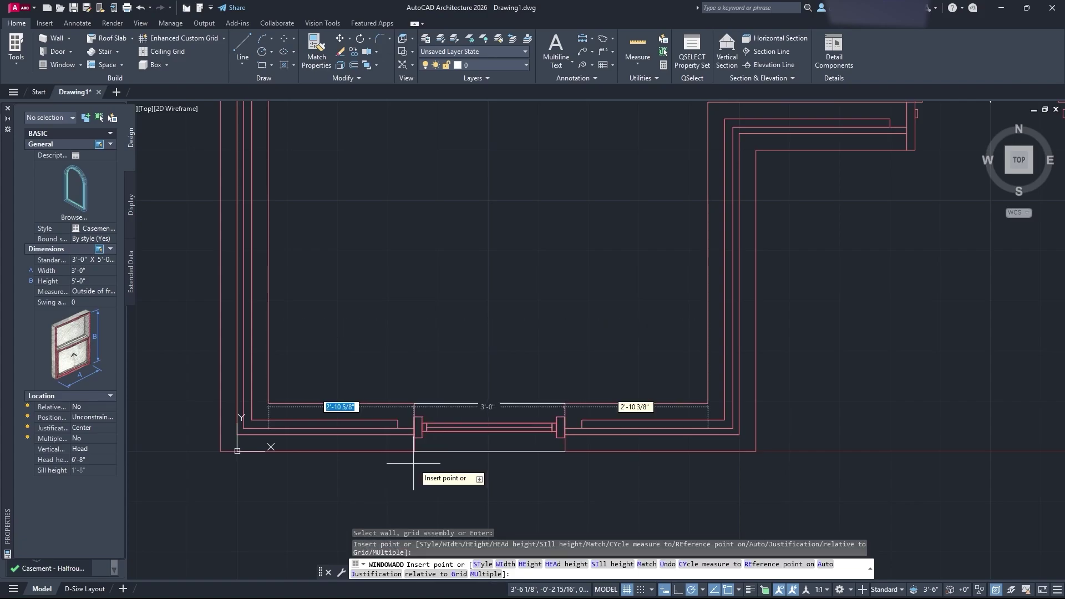
# Add a matching 3'-0" wide halfround casement window near the middle of the front wall east of the recess.
pyautogui.scroll(-5, 554, 438)
pyautogui.scroll(4, 499, 378)
pyautogui.scroll(2, 547, 408)
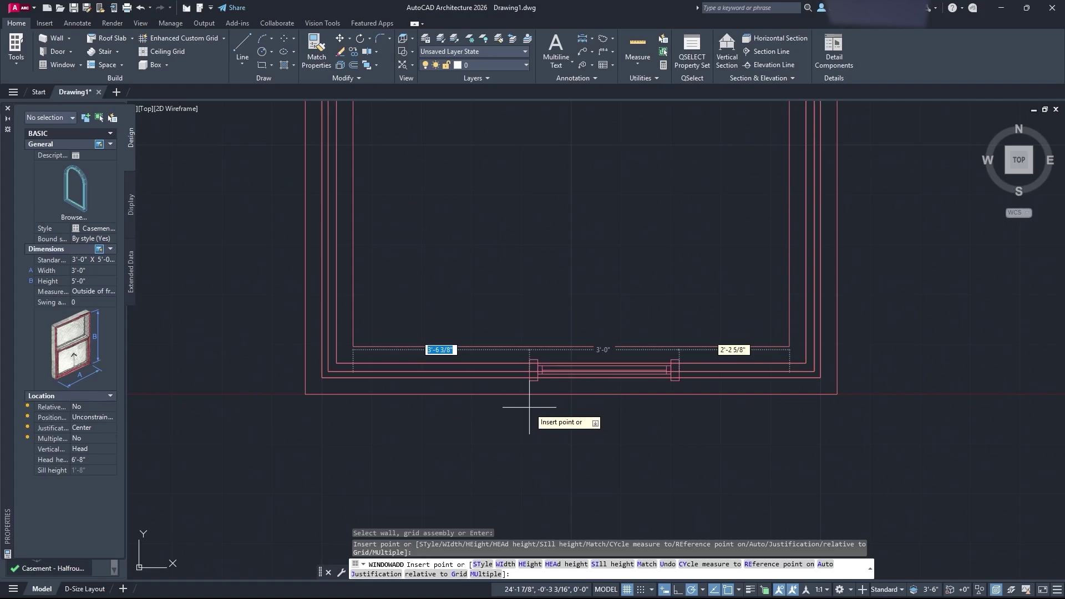
pyautogui.click(498, 407)
# Place a 3'-0" wide halfround casement window in each side wall, about 9'-0" from the back wall's inside face.
pyautogui.scroll(-5, 526, 421)
pyautogui.moveTo(255, 410); pyautogui.dragTo(422, 376, button='middle')
pyautogui.moveTo(301, 223); pyautogui.dragTo(311, 329, button='middle')
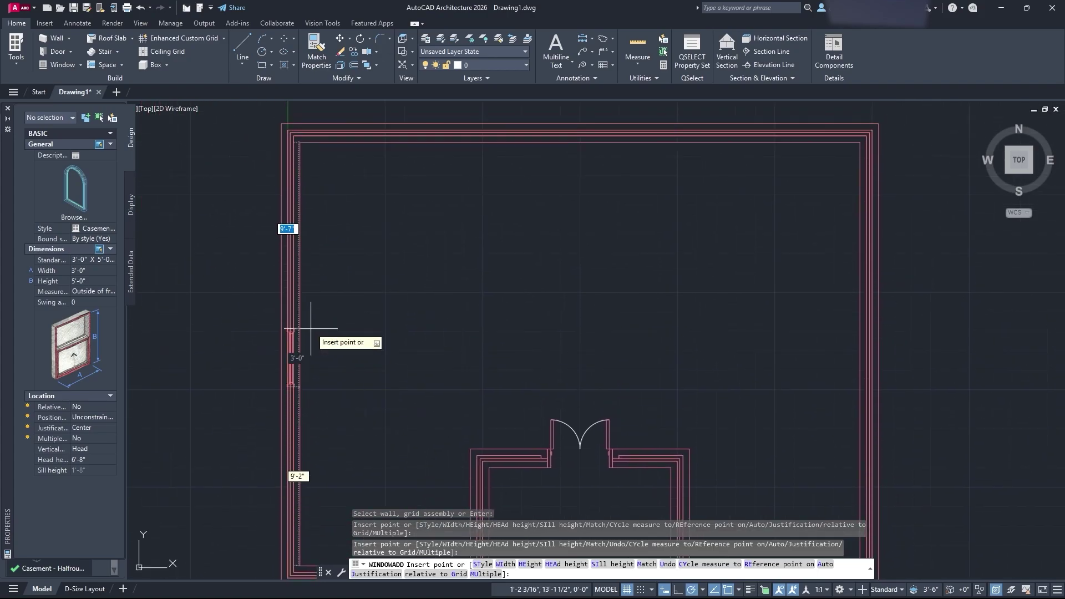
pyautogui.click(388, 317)
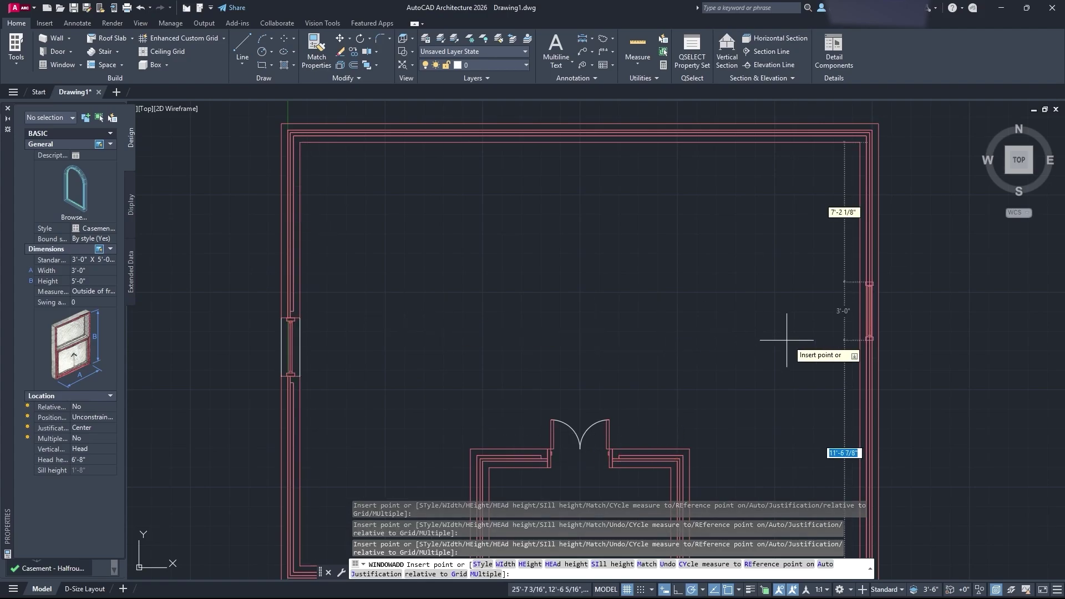
pyautogui.click(811, 381)
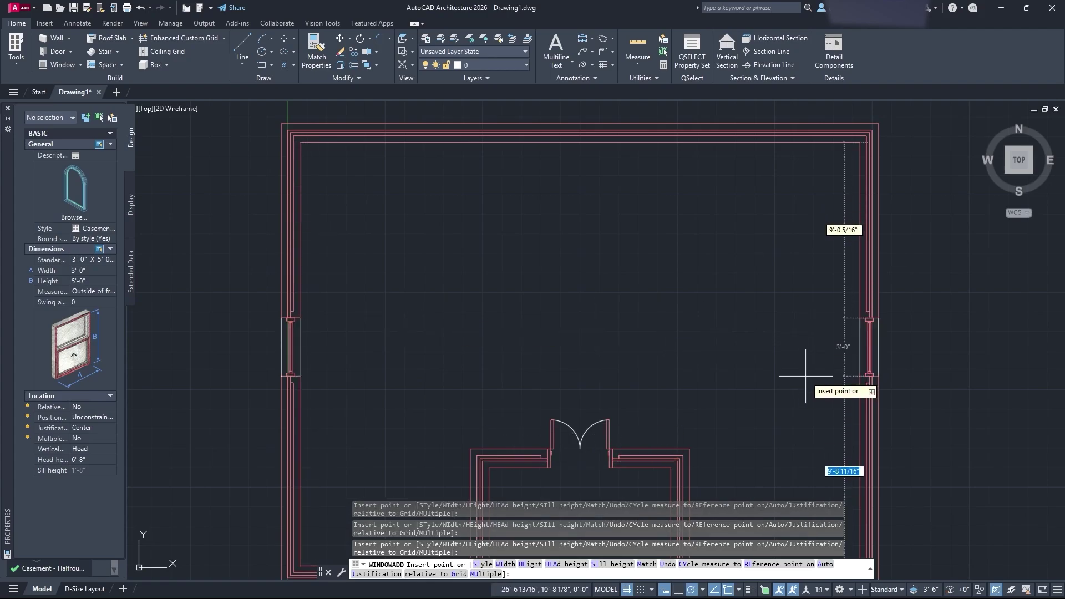
# Add two 3'-0" wide halfround casement windows in the back wall, each about 5'-0" from the nearest side wall, and finish window placement.
pyautogui.moveTo(690, 291); pyautogui.dragTo(725, 373, button='middle')
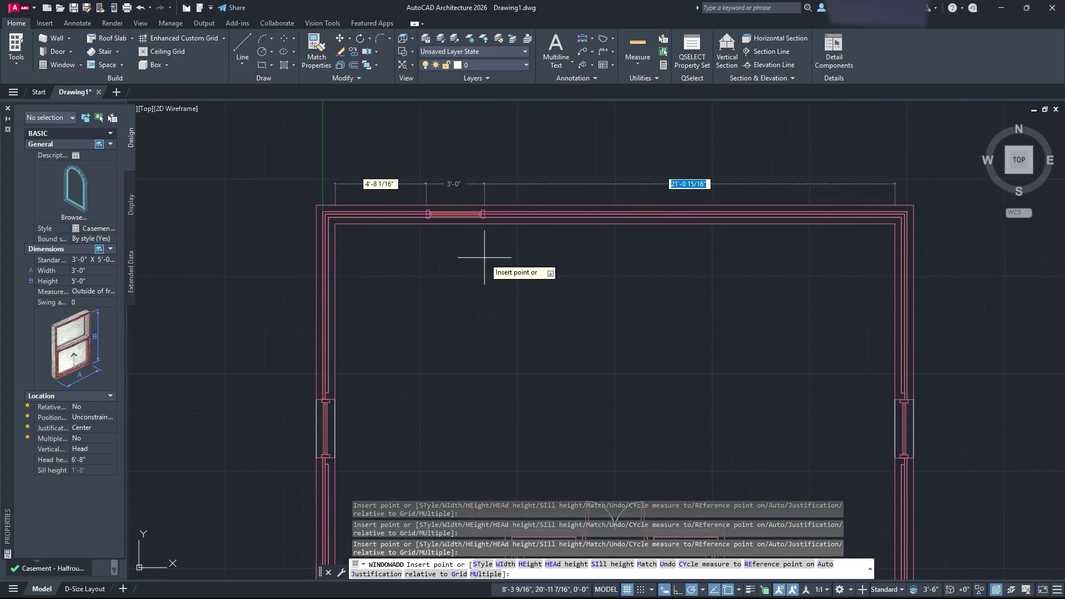
pyautogui.click(491, 258)
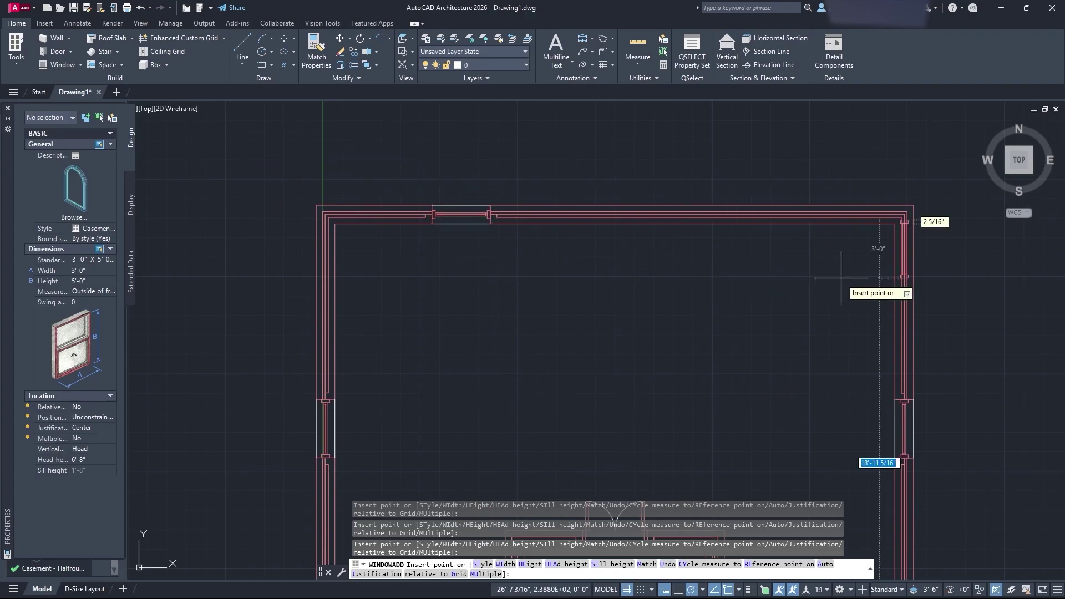
pyautogui.click(799, 278)
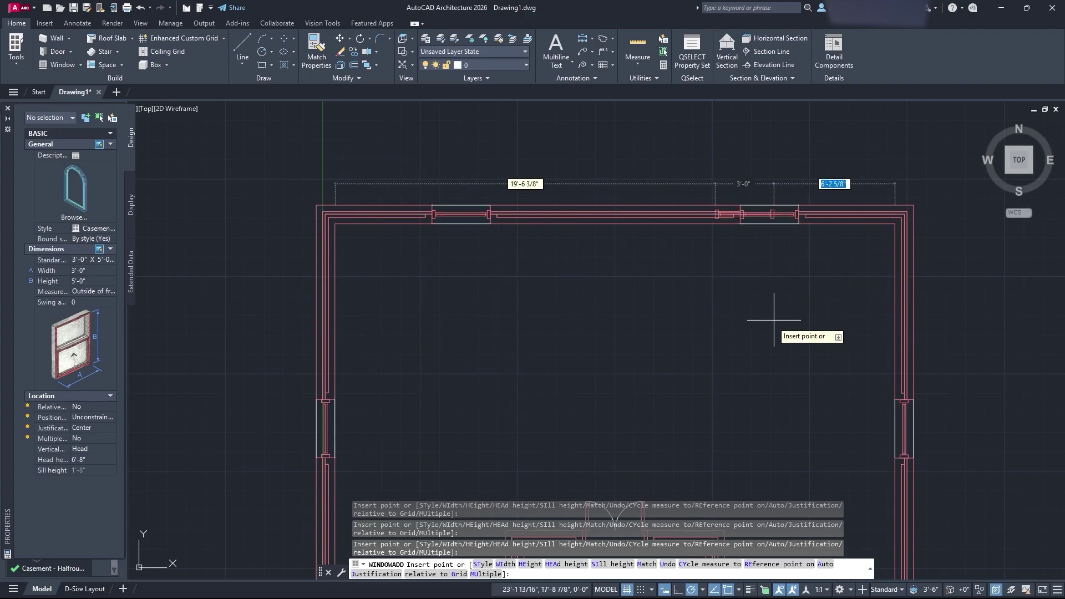
pyautogui.press('Escape')
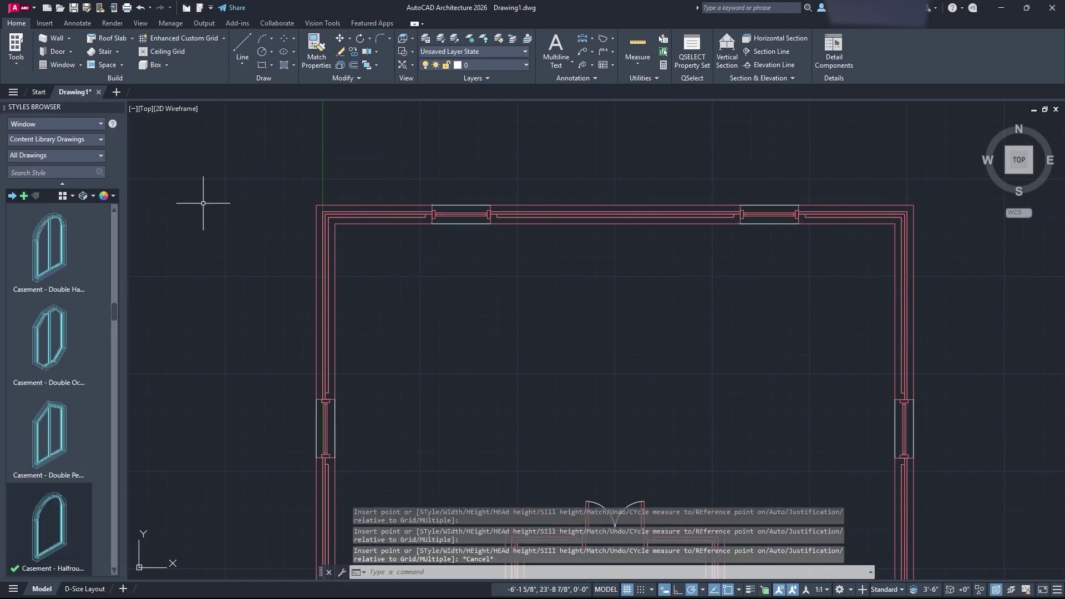
# List the door styles of the content library.
pyautogui.click(71, 123)
pyautogui.click(38, 175)
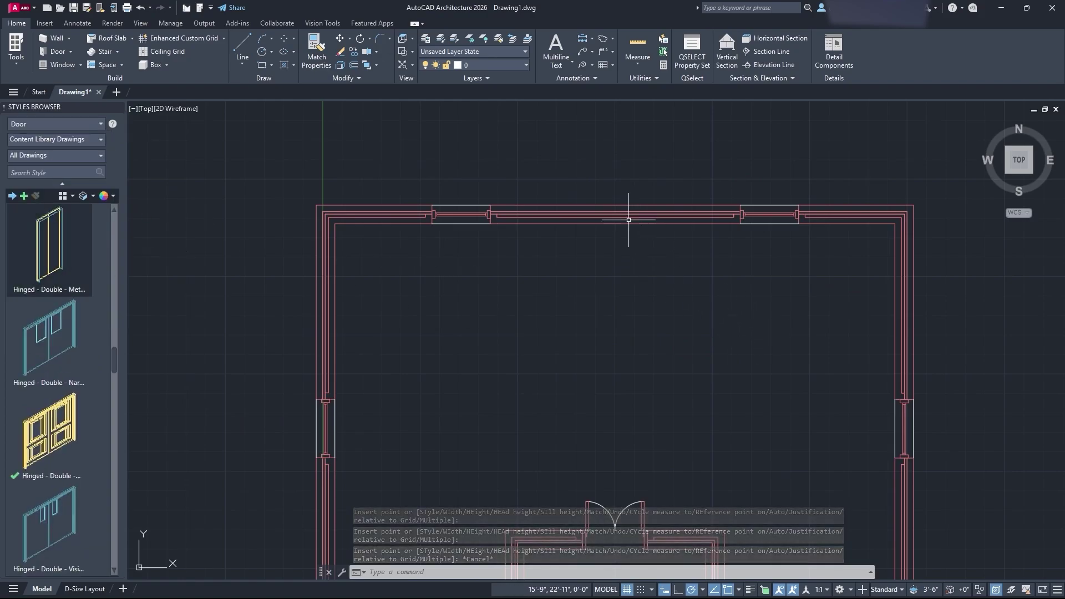
pyautogui.doubleClick(41, 248)
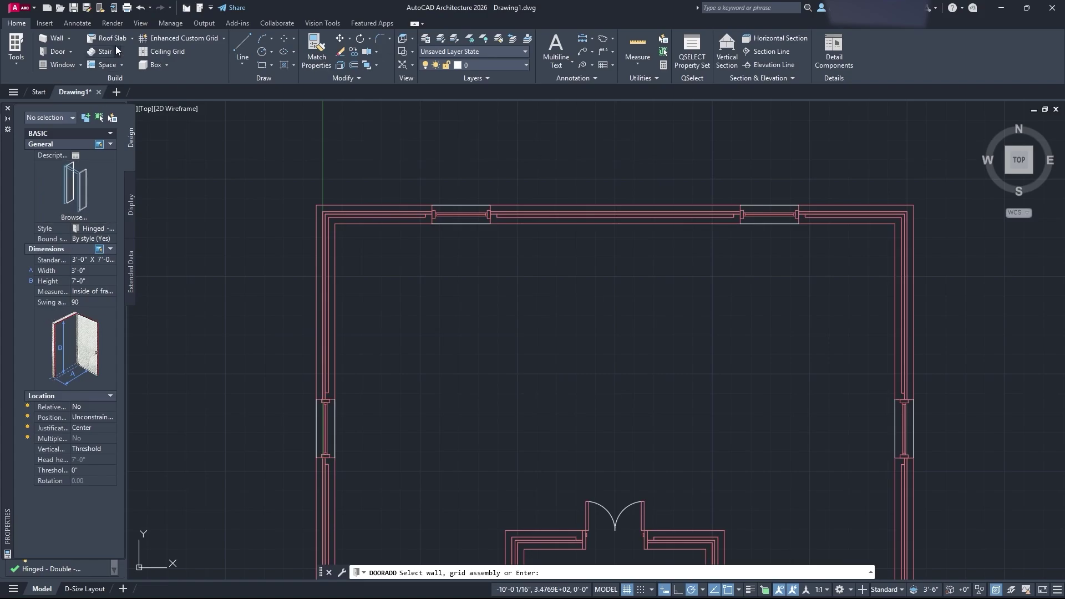
pyautogui.click(58, 51)
pyautogui.click(76, 202)
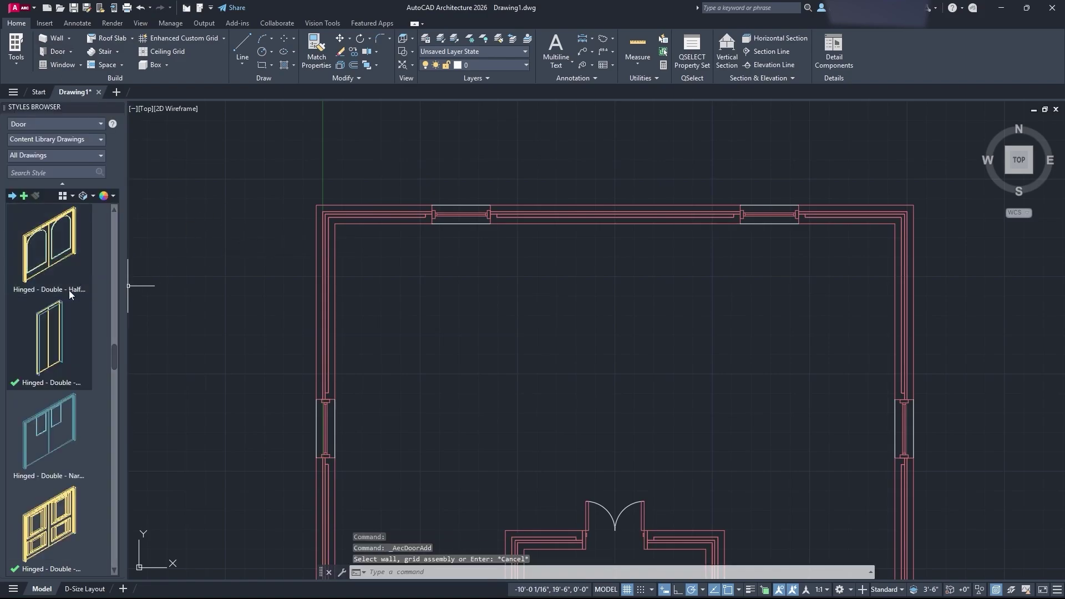
# Insert a 3'-0" by 7'-0" six-panel Hinged - Single door in the middle of the back wall, swinging inward.
pyautogui.scroll(-10, 60, 379)
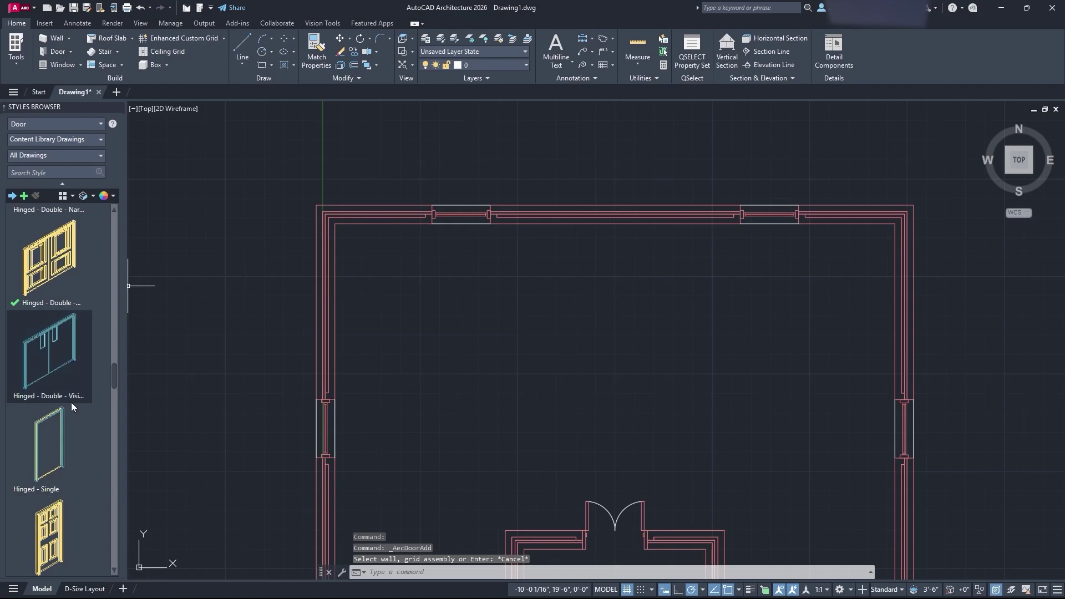
pyautogui.doubleClick(71, 388)
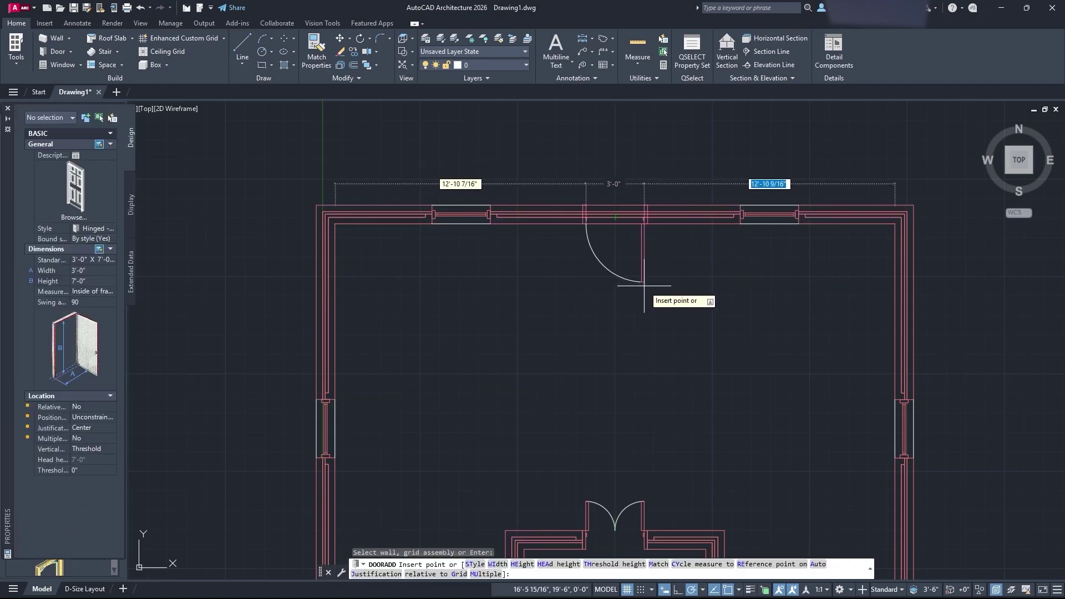
pyautogui.click(644, 286)
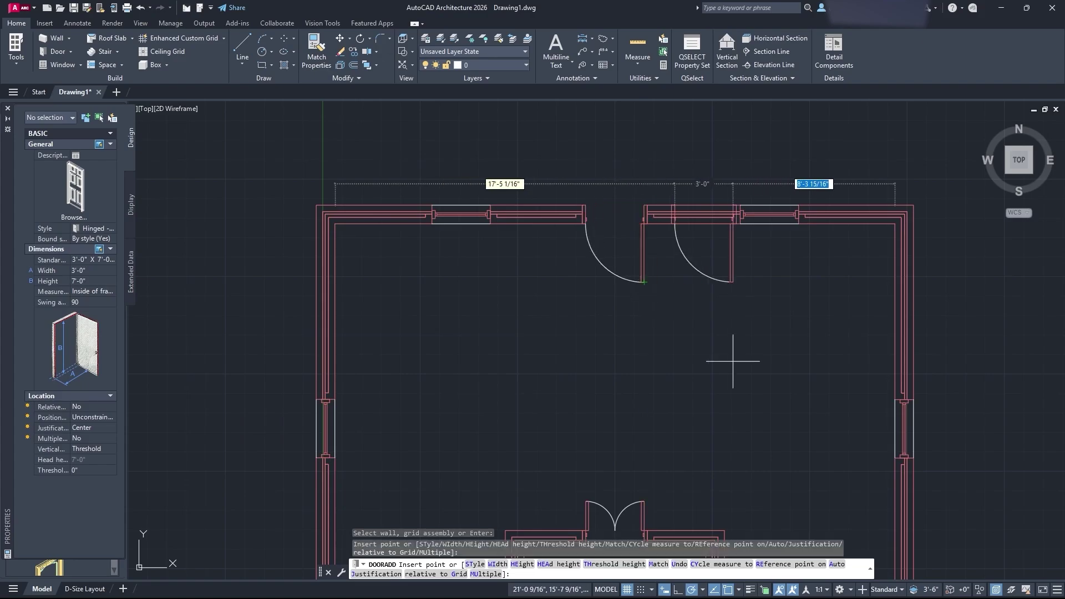
pyautogui.press('Escape')
# Inspect the new windows and back door in the southwest isometric view.
pyautogui.scroll(-4, 718, 361)
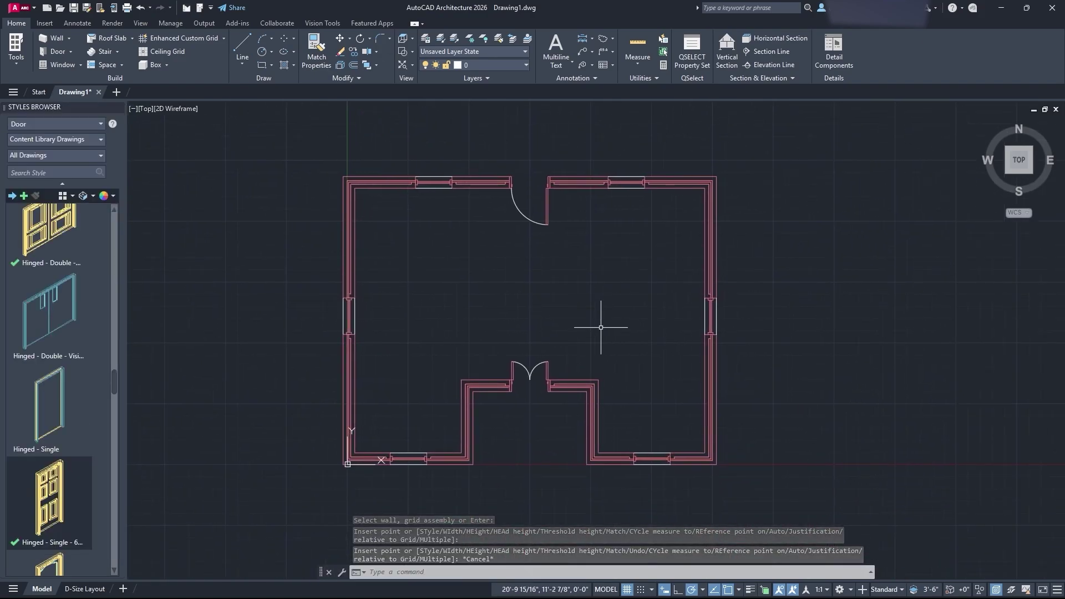
pyautogui.moveTo(1037, 164)
pyautogui.click(1008, 172)
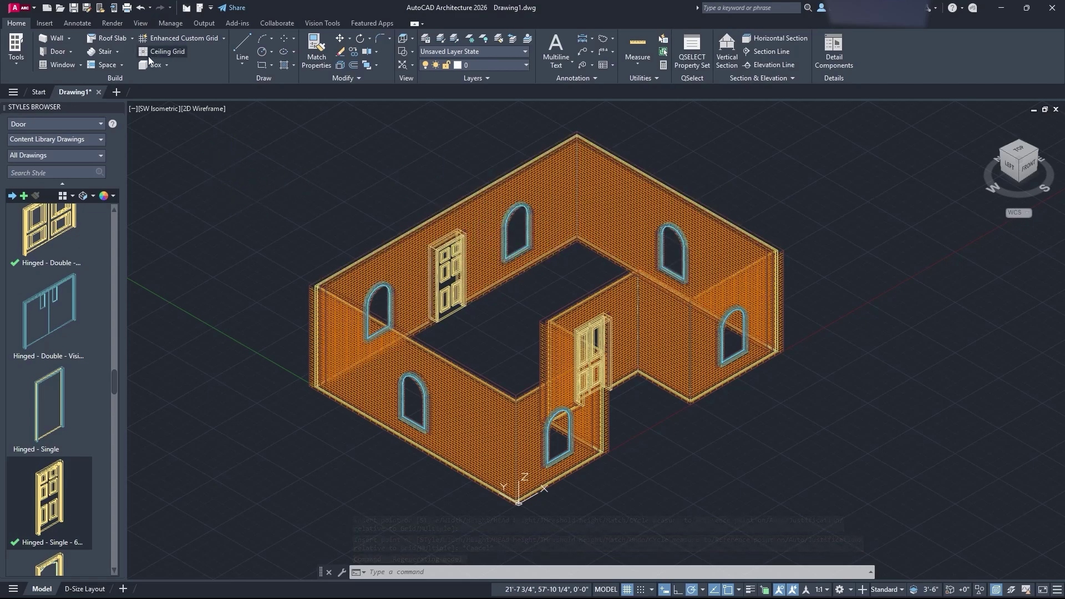
# Start a Standard style slab 4" thick and bring the plan back to the top view with north up.
pyautogui.click(133, 39)
pyautogui.click(118, 108)
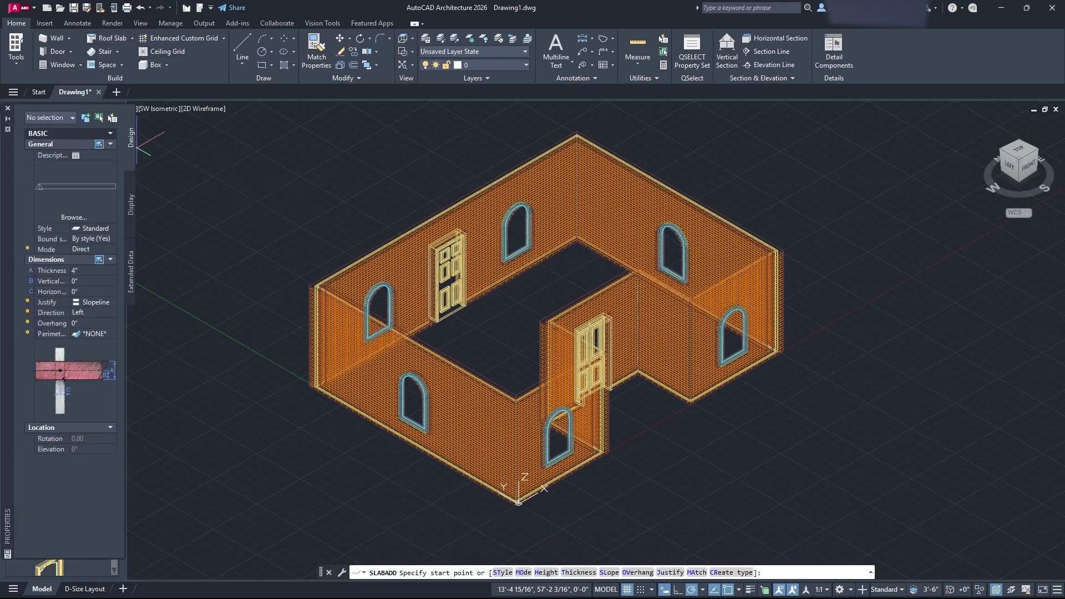
pyautogui.click(1023, 155)
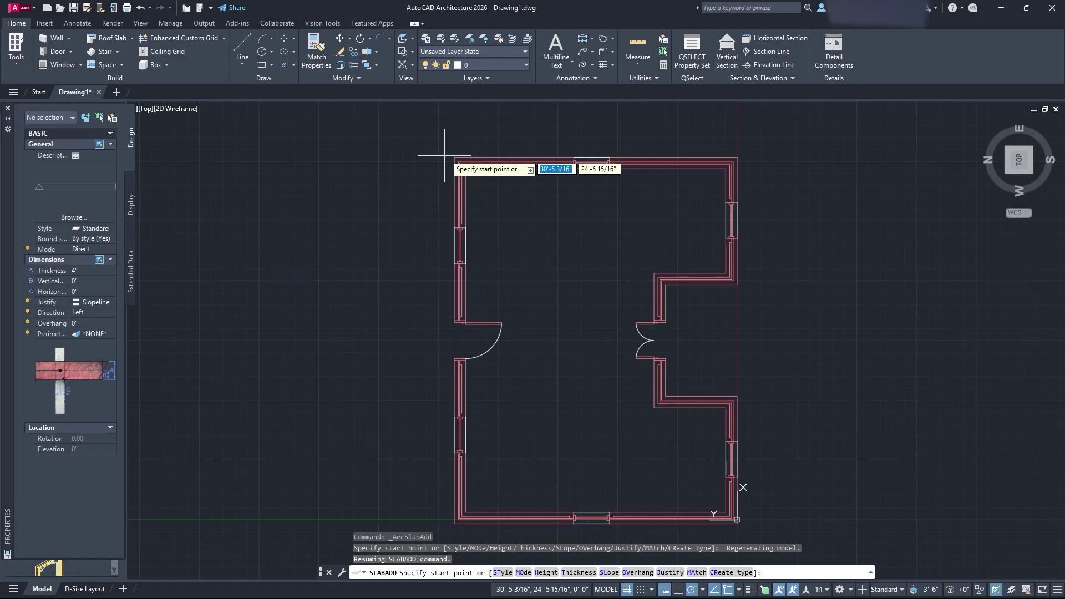
pyautogui.click(1056, 136)
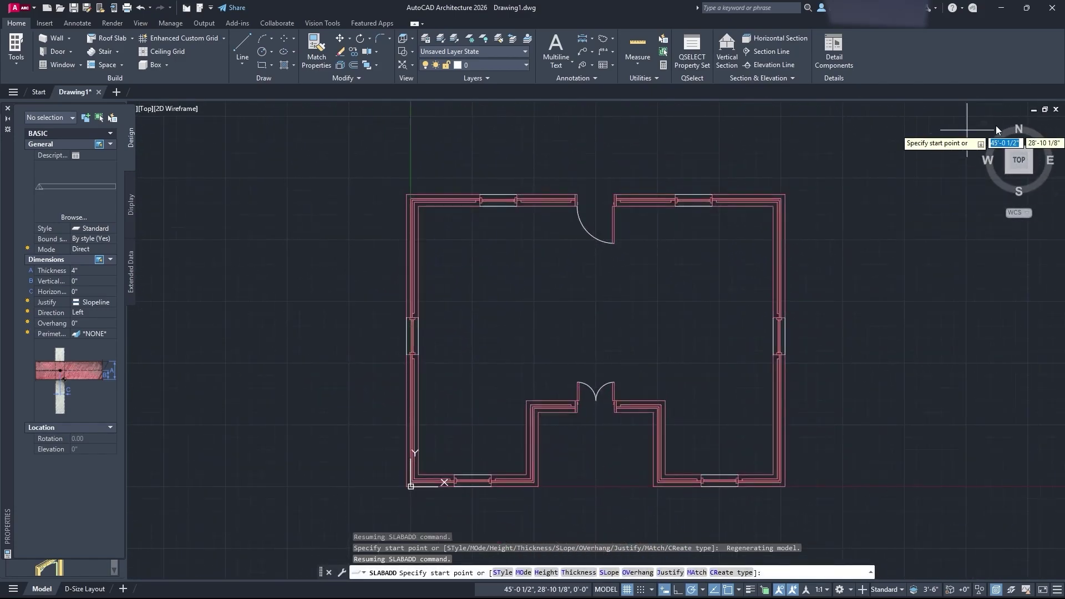
pyautogui.click(1047, 126)
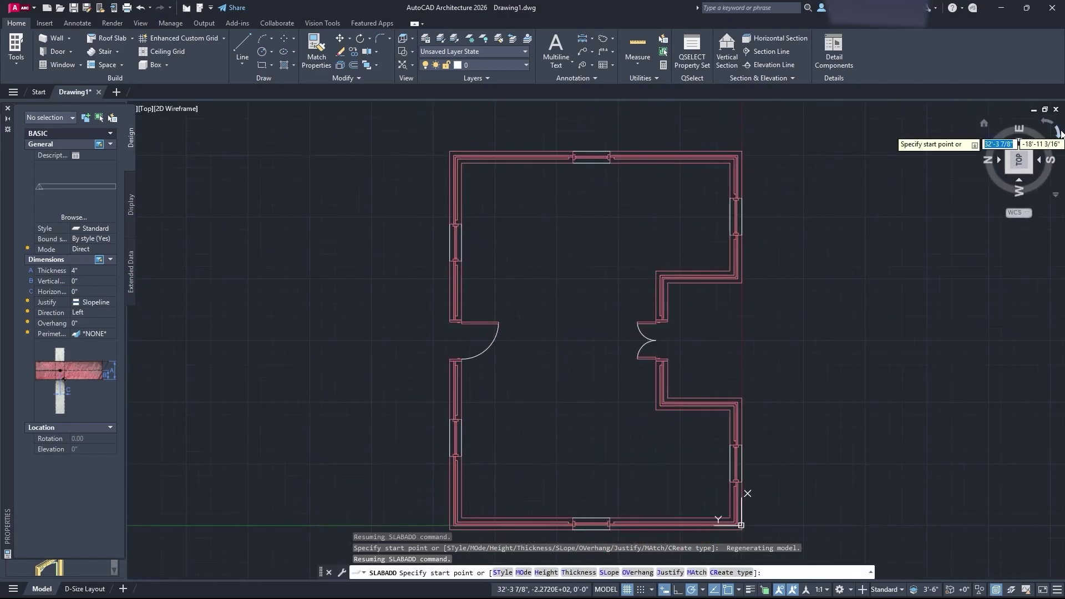
pyautogui.click(1057, 133)
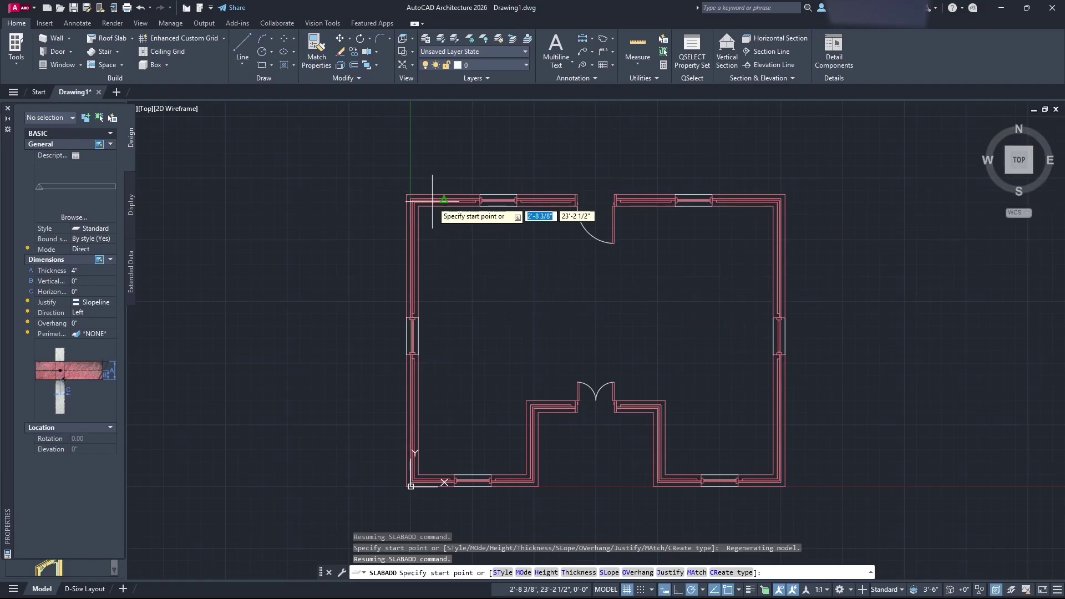
# Trace the slab around the outer wall corners from the northwest corner, following the entrance recess, and close it at its start point.
pyautogui.scroll(5, 409, 196)
pyautogui.click(408, 195)
pyautogui.scroll(-5, 498, 230)
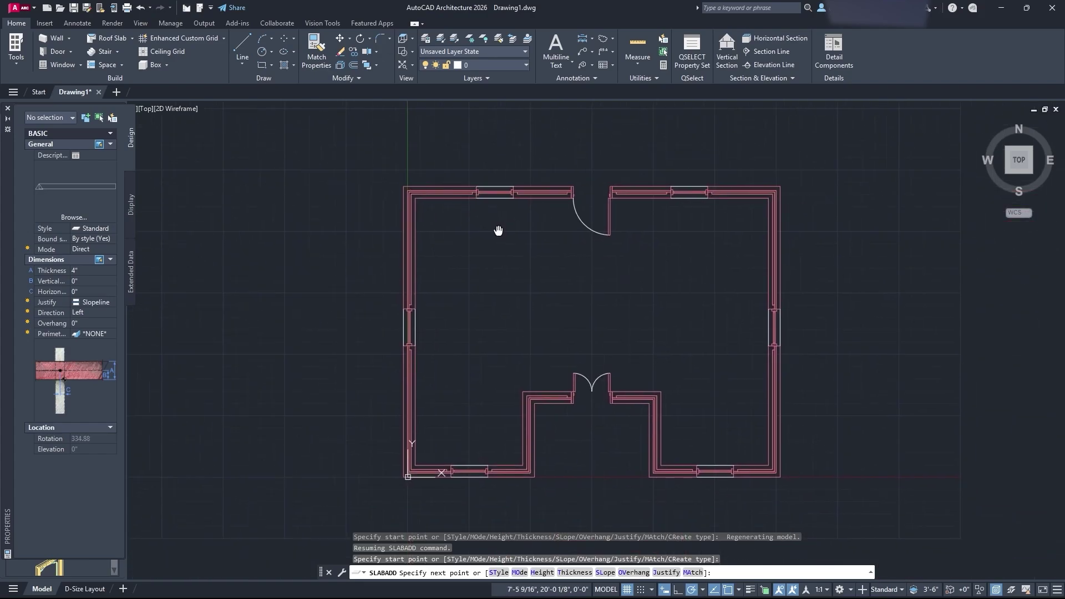
pyautogui.click(780, 187)
pyautogui.click(780, 476)
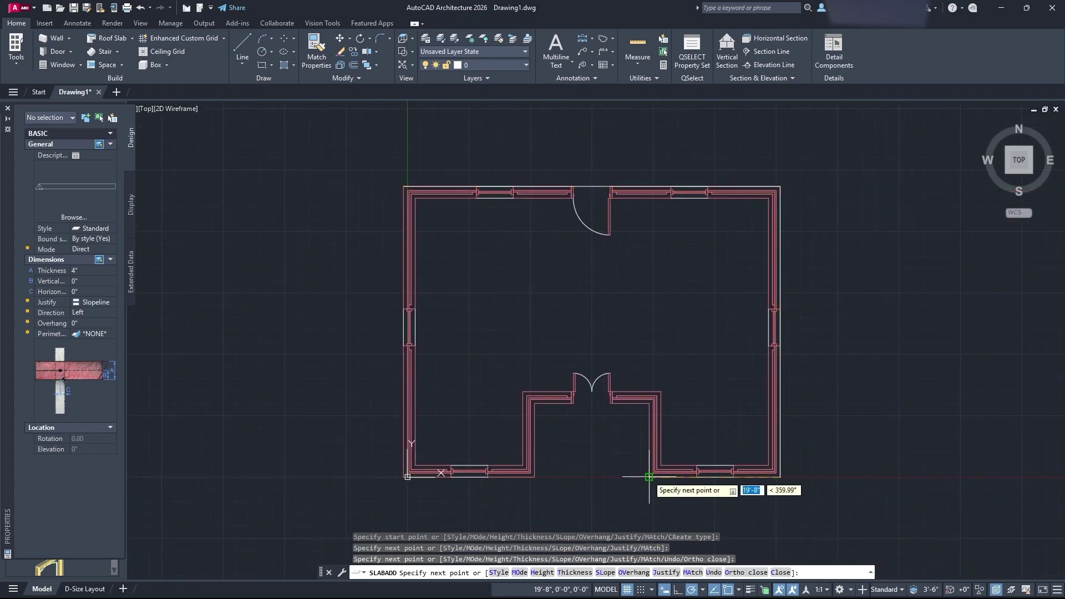
pyautogui.click(649, 477)
pyautogui.click(649, 403)
pyautogui.click(534, 403)
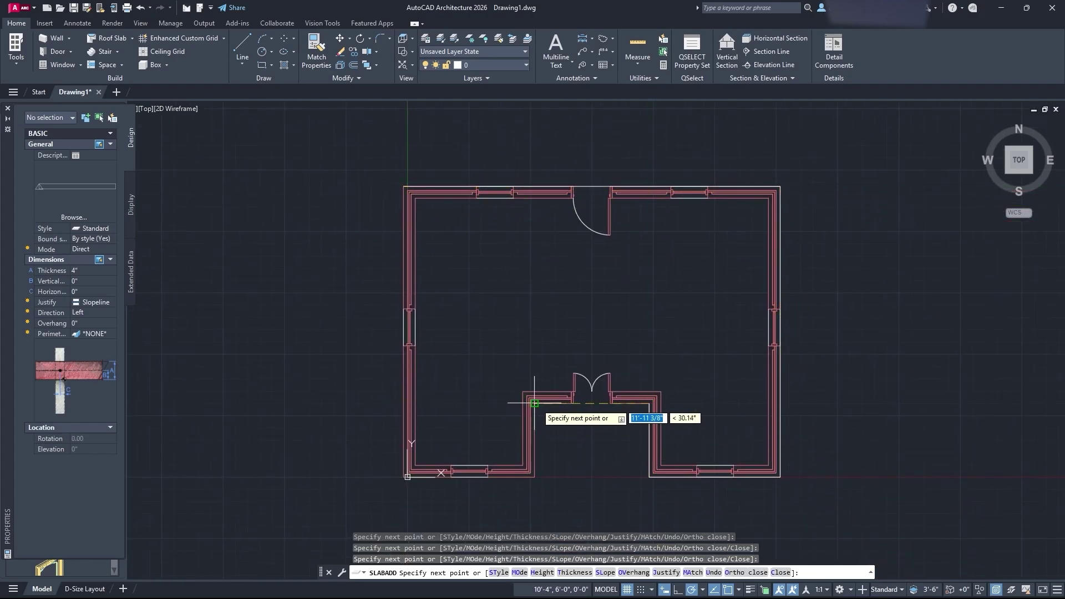
pyautogui.click(534, 476)
pyautogui.click(408, 477)
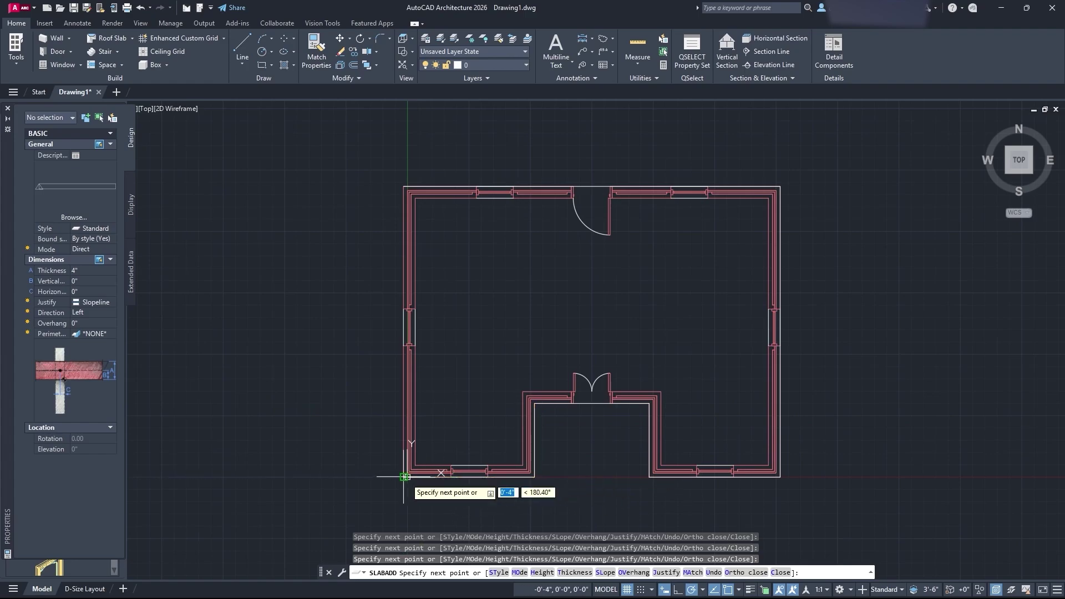
pyautogui.click(405, 187)
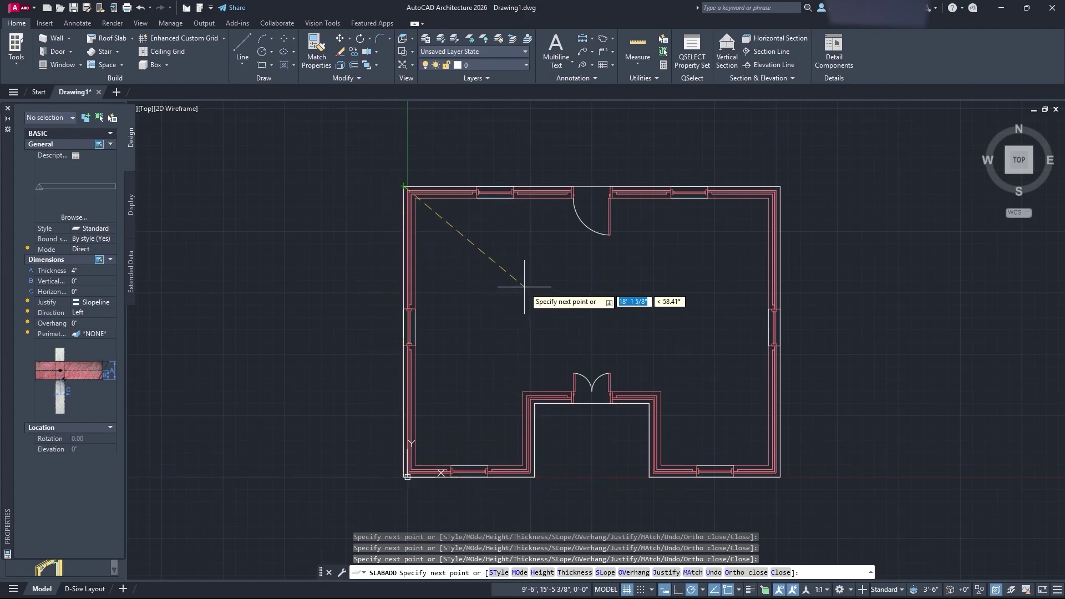
pyautogui.press('Return')
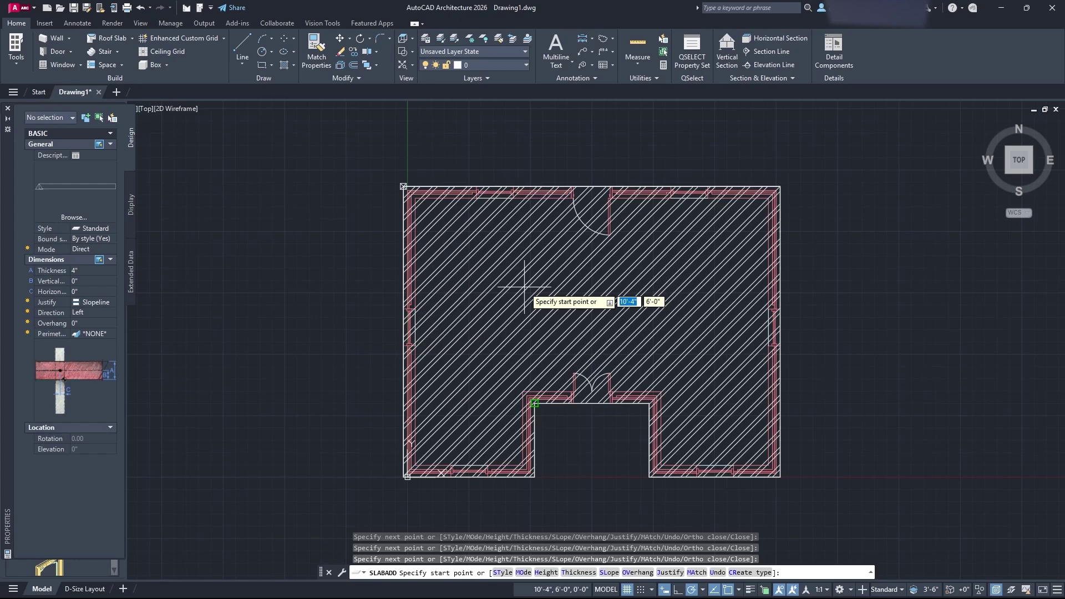
pyautogui.press('Escape')
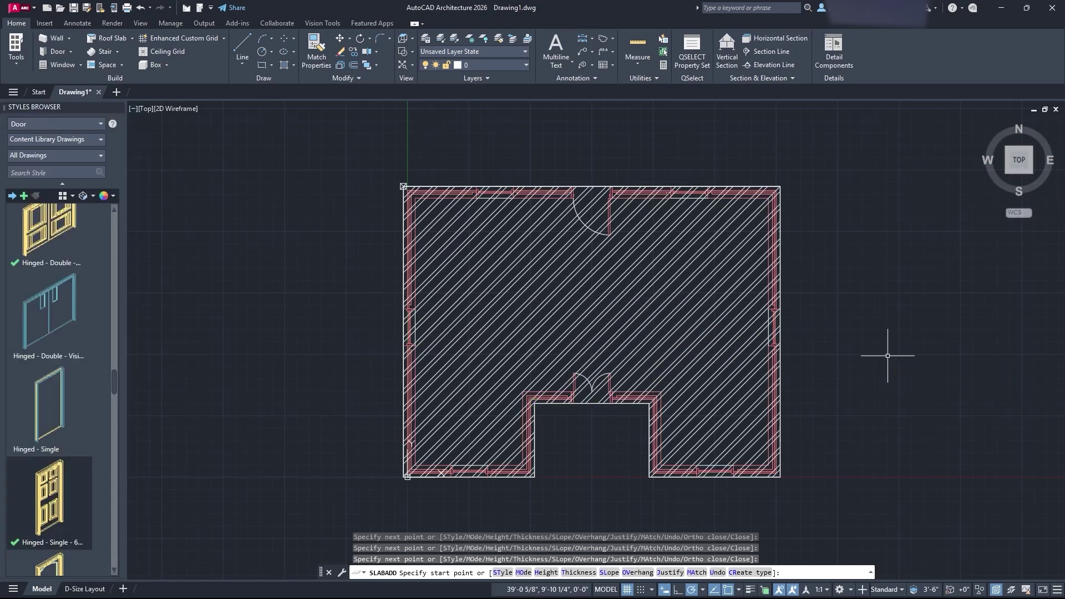
# Check the slab beneath the walls in the southwest isometric view, and return to the top view.
pyautogui.click(1009, 173)
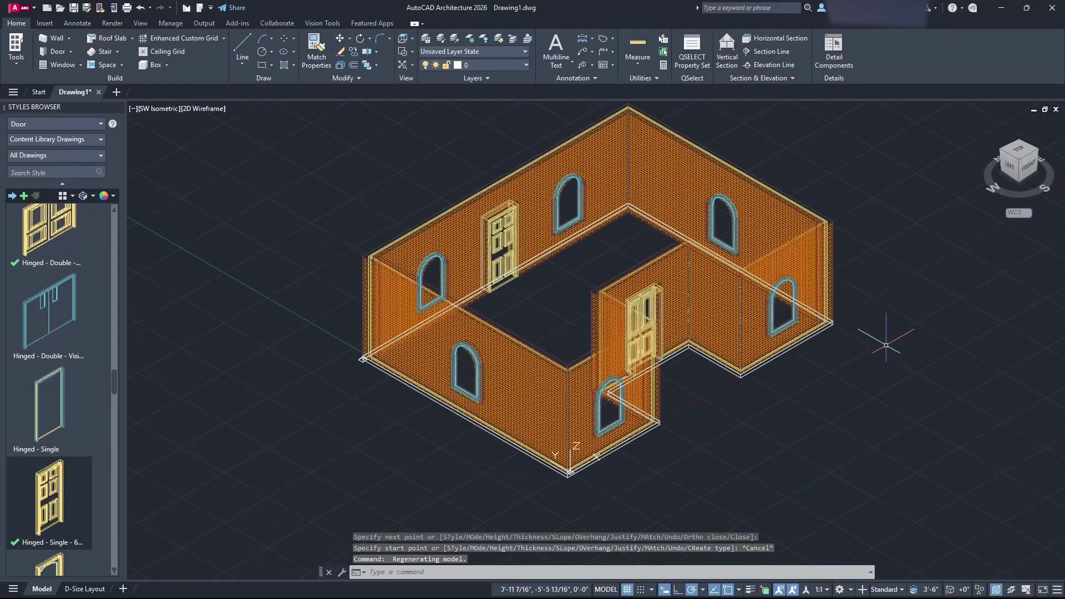
pyautogui.click(1019, 151)
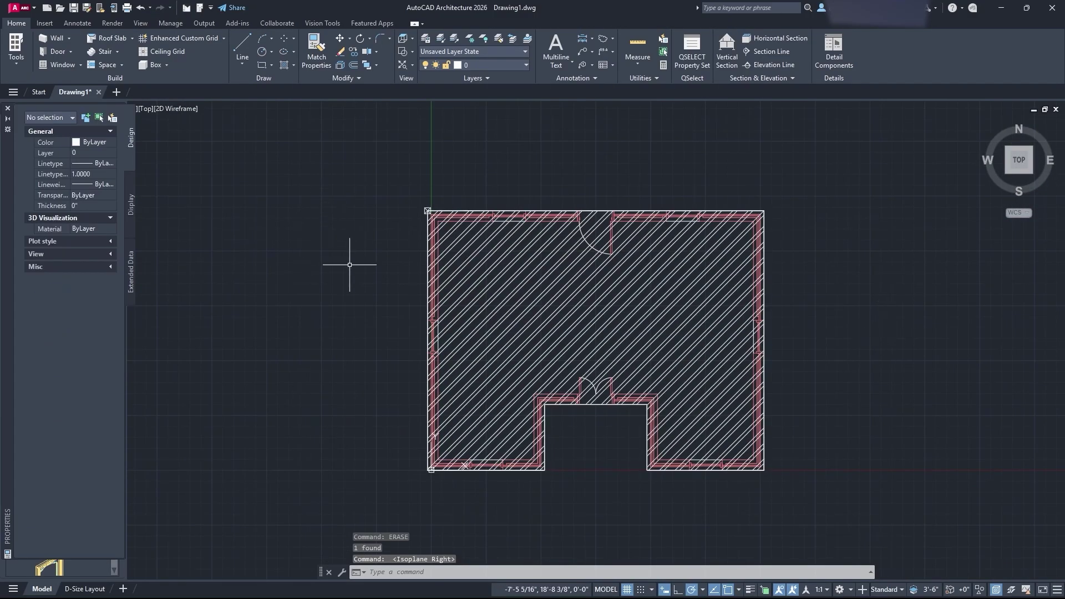
# Start a roof and place its points at the northwest, northeast and southeast house corners, on the wall line just inside the slab edge.
pyautogui.click(133, 39)
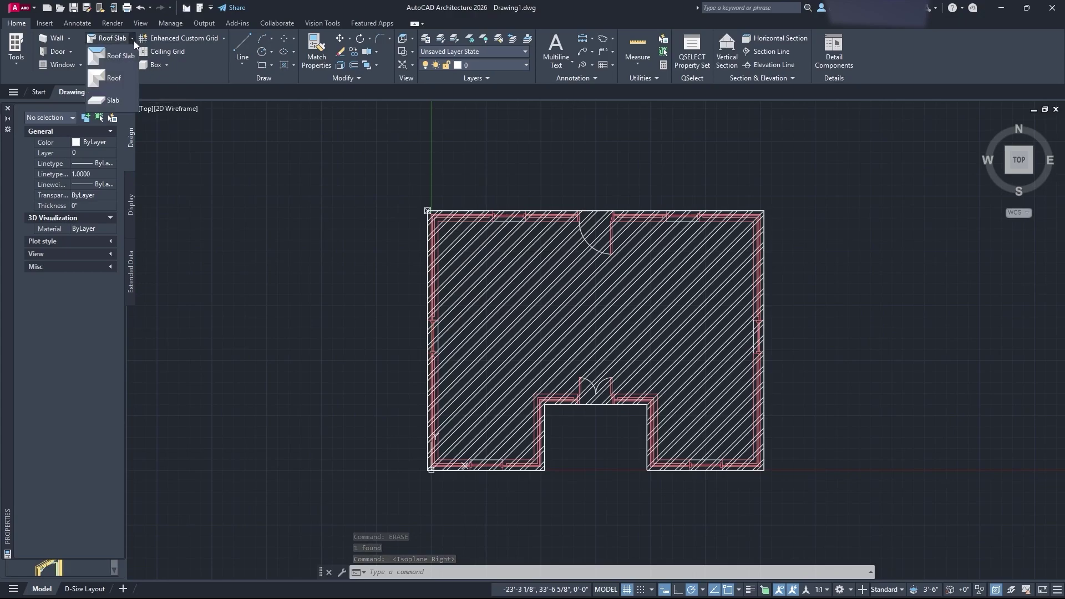
pyautogui.click(122, 79)
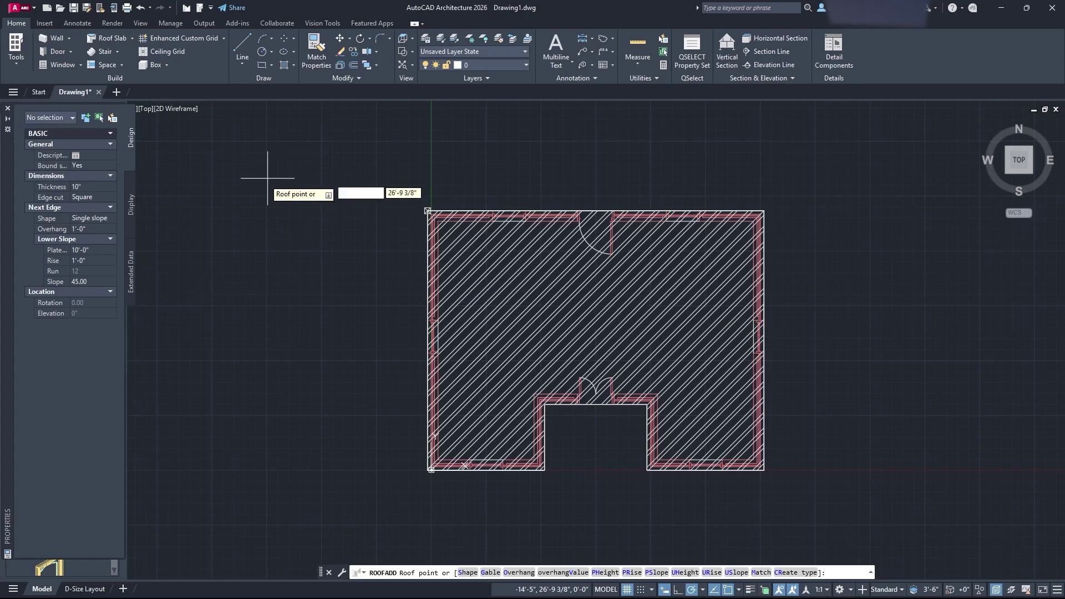
pyautogui.scroll(6, 428, 212)
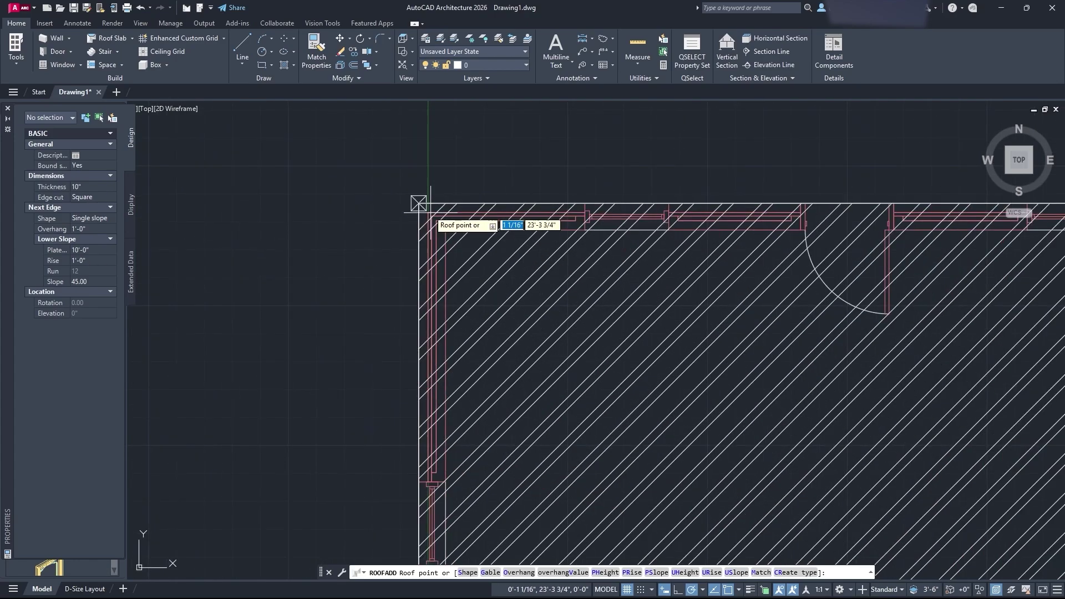
pyautogui.click(430, 215)
pyautogui.scroll(-3, 602, 317)
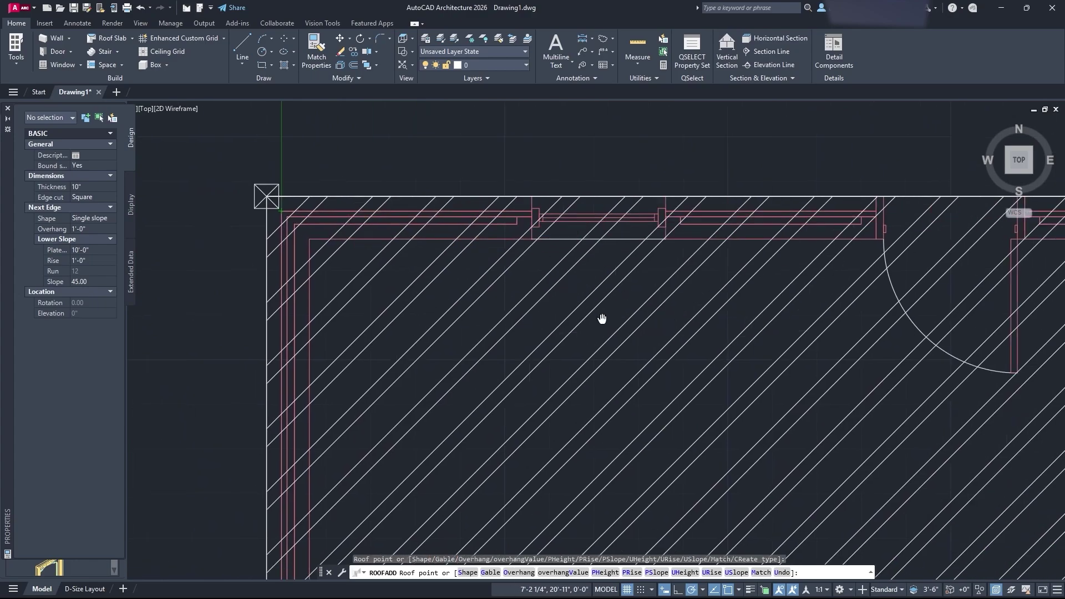
pyautogui.moveTo(893, 294); pyautogui.dragTo(649, 277, button='middle')
pyautogui.scroll(3, 654, 272)
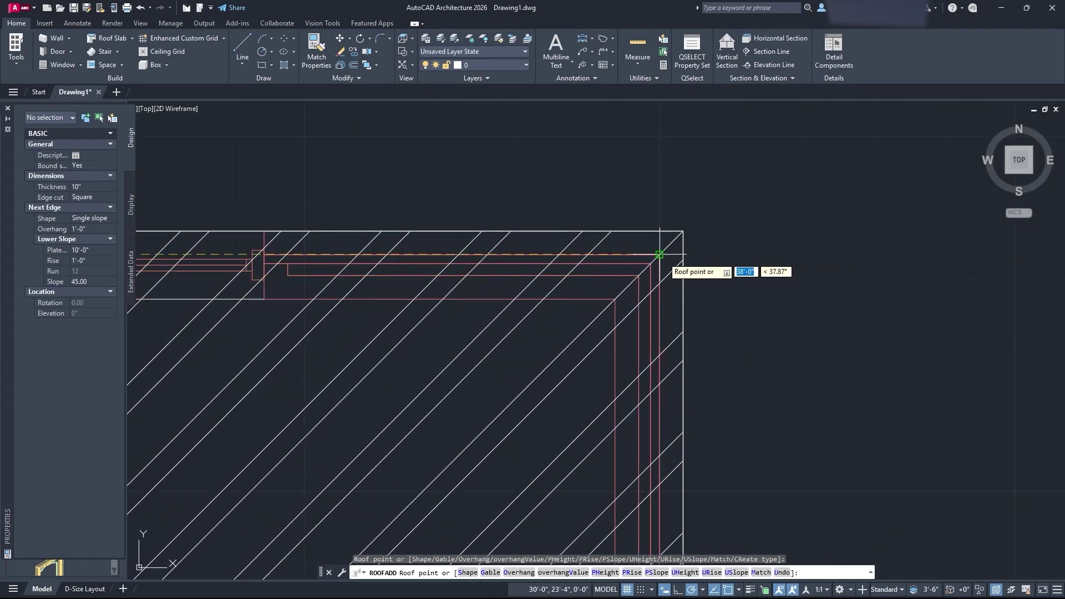
pyautogui.click(664, 264)
pyautogui.scroll(-5, 649, 322)
pyautogui.scroll(6, 688, 349)
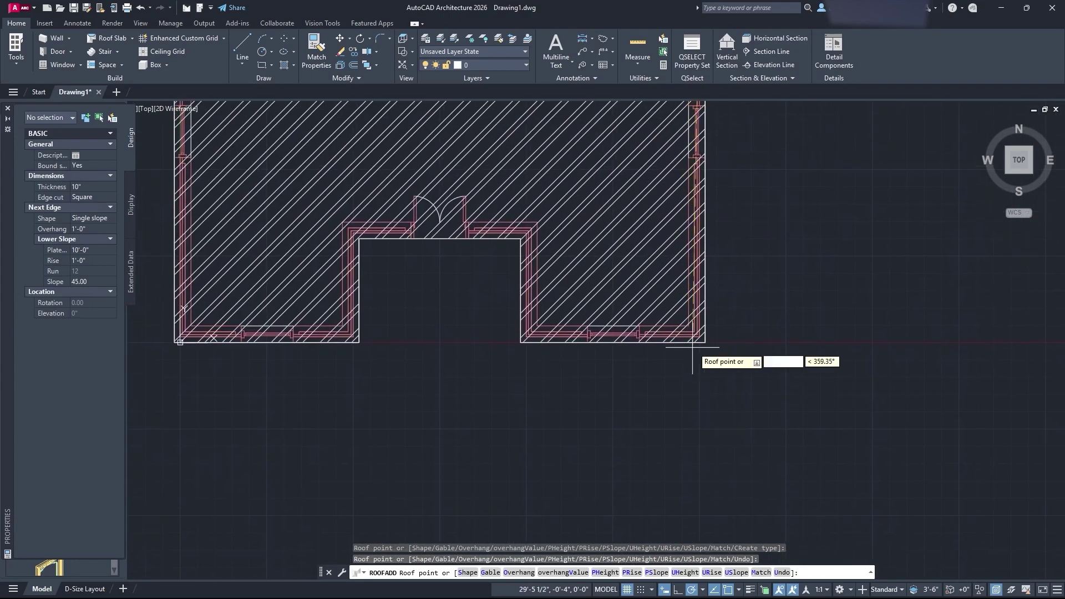
pyautogui.click(687, 335)
# Continue the roof outline along the southeast wing's front wall and around the two inner corners of the entrance recess.
pyautogui.scroll(-5, 623, 290)
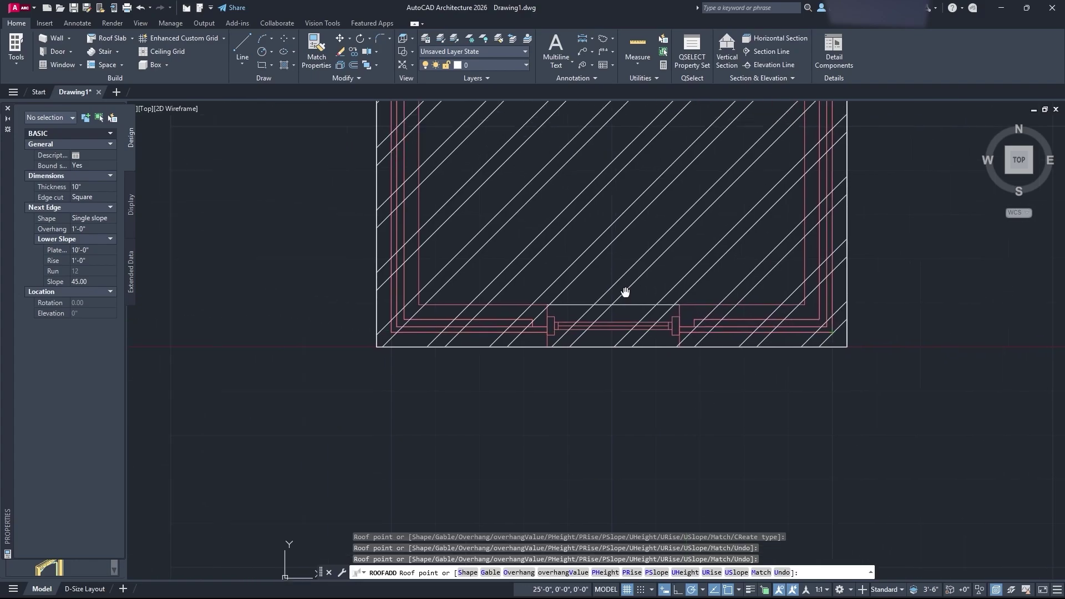
pyautogui.scroll(-3, 593, 300)
pyautogui.scroll(4, 471, 316)
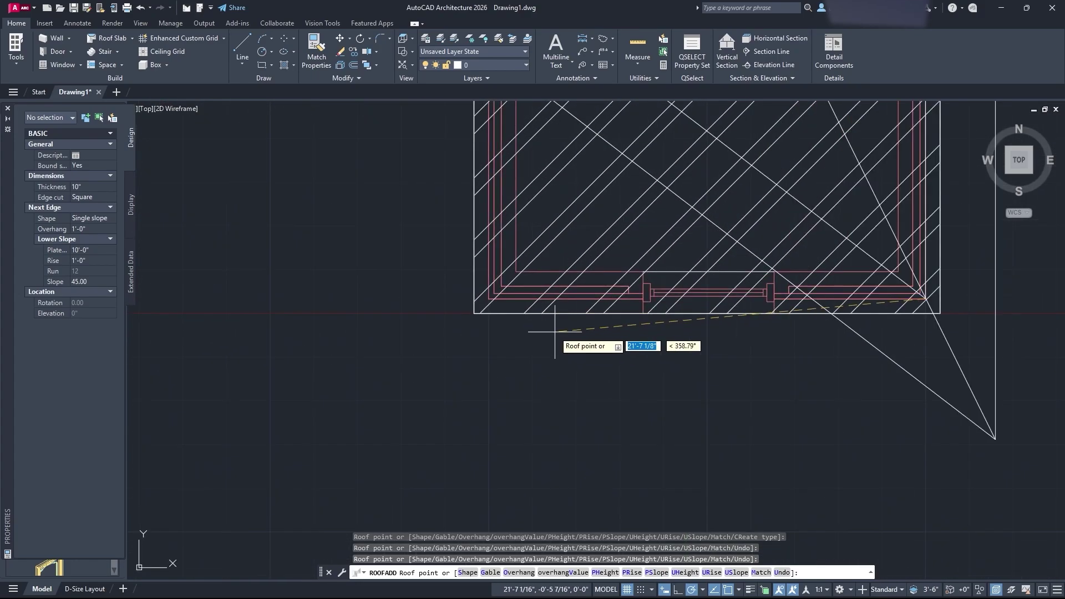
pyautogui.click(483, 305)
pyautogui.scroll(-3, 521, 194)
pyautogui.scroll(3, 572, 300)
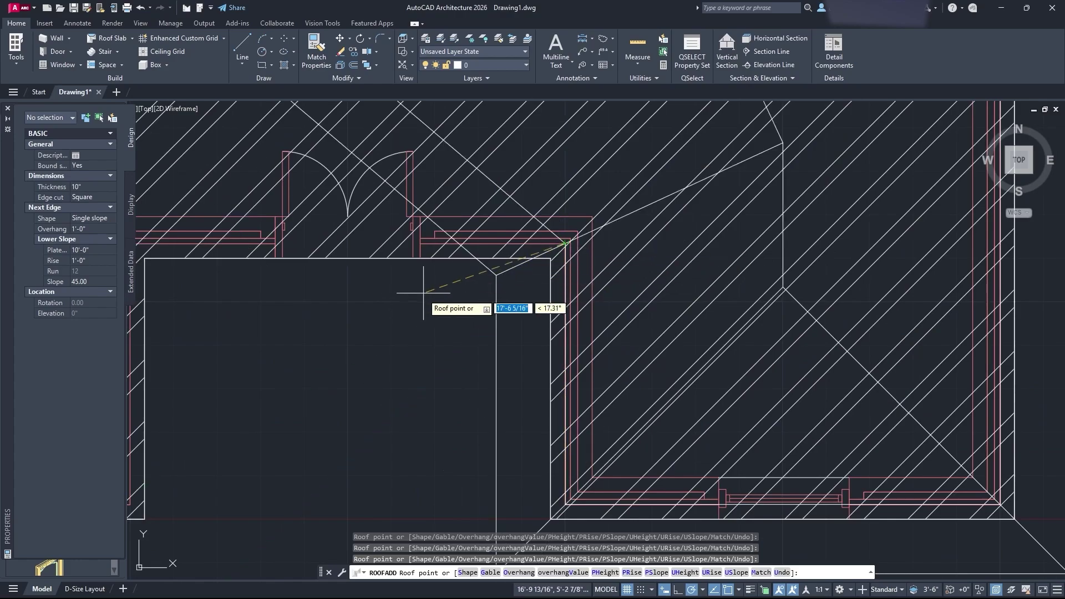
pyautogui.moveTo(357, 298); pyautogui.dragTo(654, 271, button='middle')
pyautogui.scroll(2, 392, 190)
pyautogui.scroll(2, 381, 183)
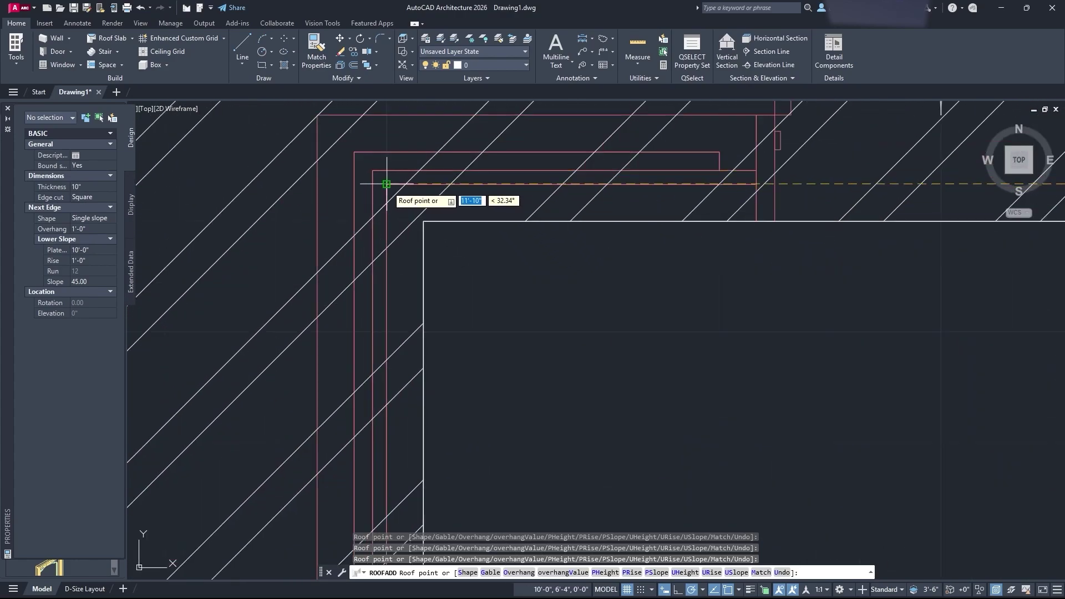
# Trace the roof around the southwest wing's two front corners and finish the roof.
pyautogui.scroll(-4, 412, 378)
pyautogui.scroll(-3, 412, 377)
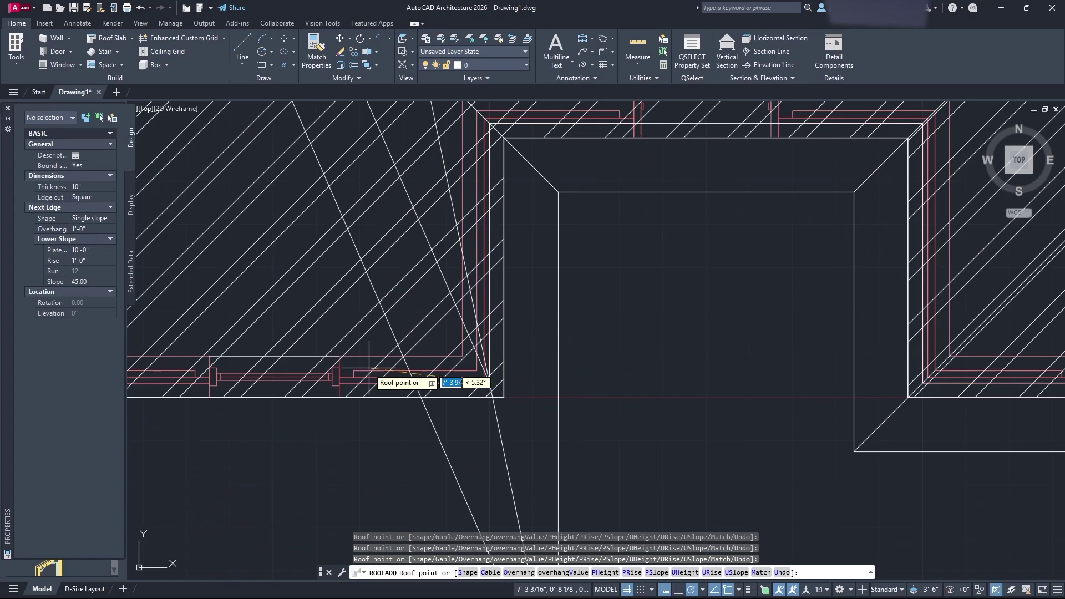
pyautogui.scroll(3, 582, 397)
pyautogui.scroll(-2, 502, 372)
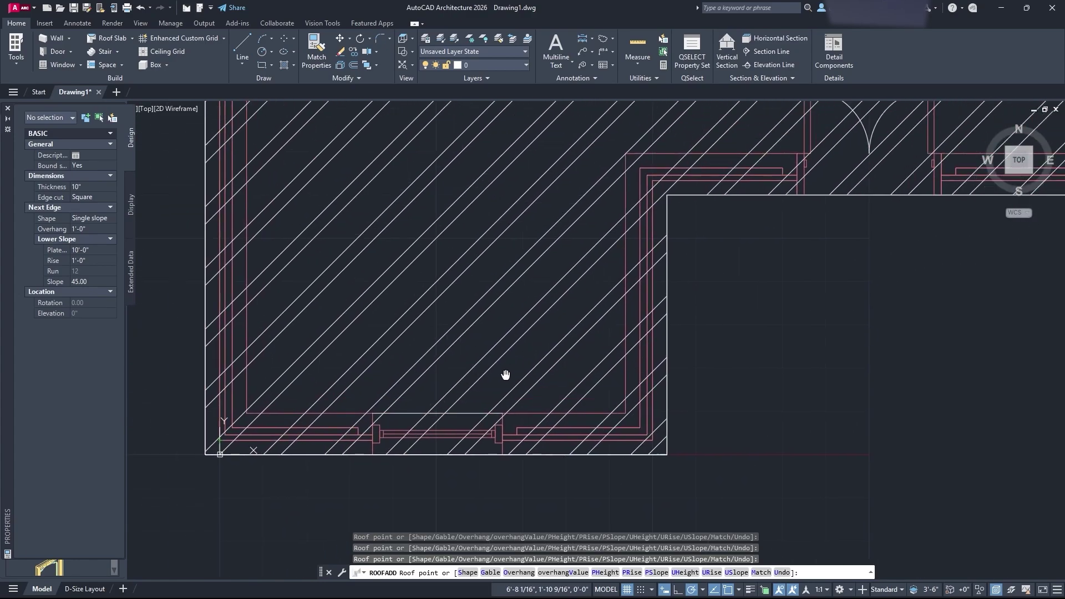
pyautogui.moveTo(504, 373)
pyautogui.mouseDown(button='middle')
pyautogui.moveTo(606, 368)
pyautogui.moveTo(552, 395)
pyautogui.mouseUp(button='middle')
pyautogui.press('Return')
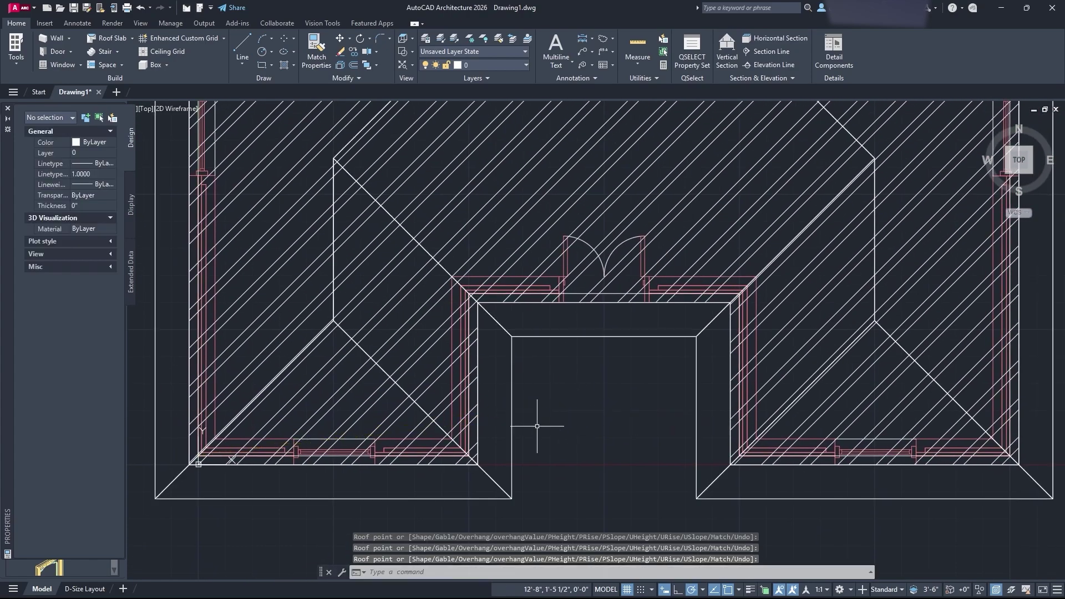
# Erase the floor slab beneath the walls.
pyautogui.click(412, 434)
pyautogui.click(409, 438)
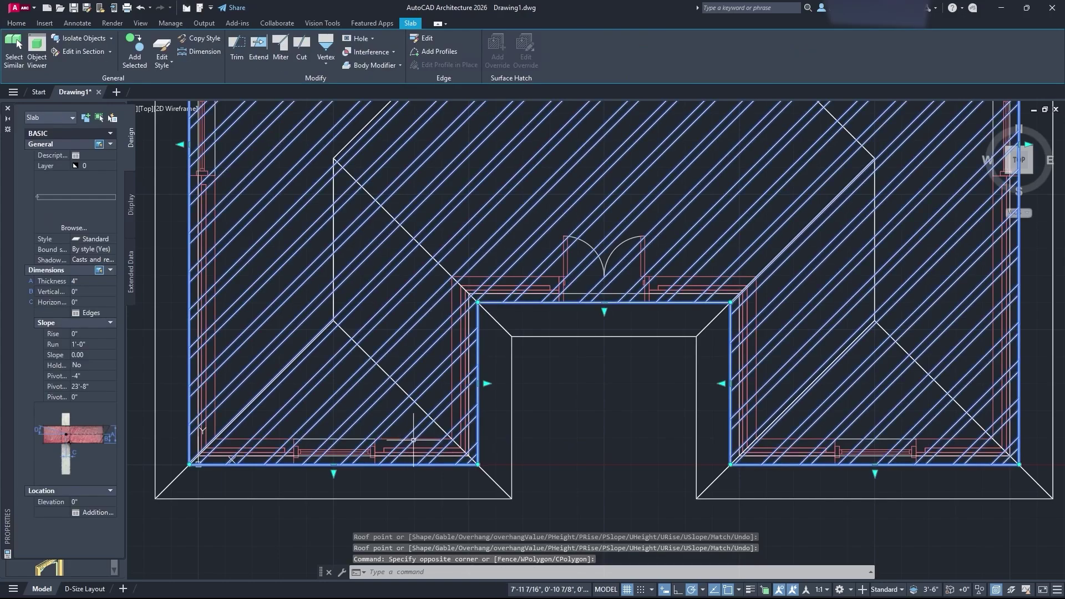
pyautogui.moveTo(570, 404); pyautogui.dragTo(703, 461, button='middle')
pyautogui.write('e')
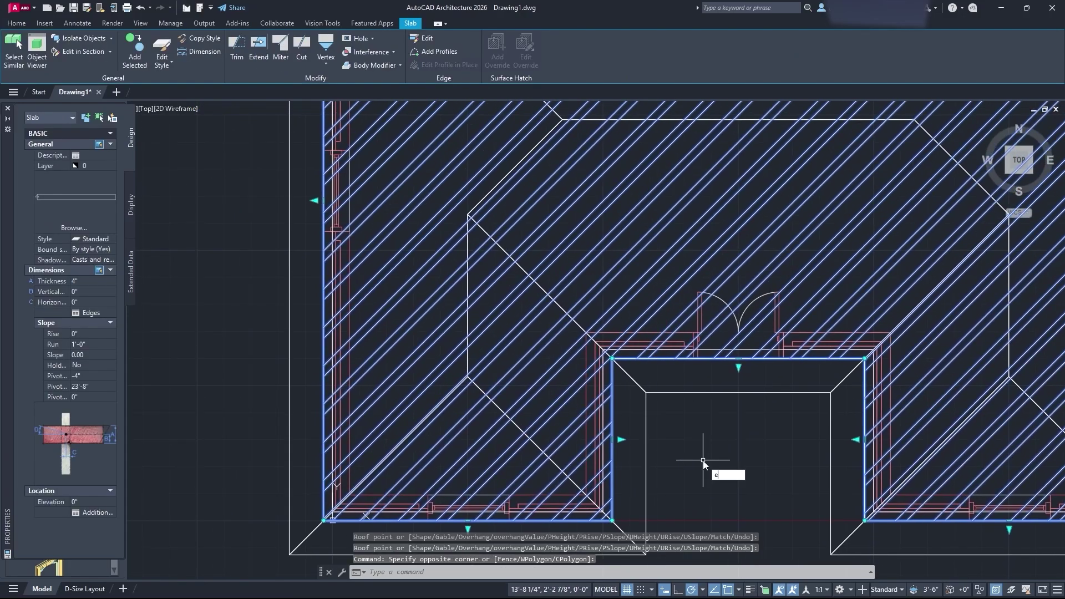
pyautogui.write('rase')
pyautogui.press('Return')
pyautogui.scroll(-5, 704, 457)
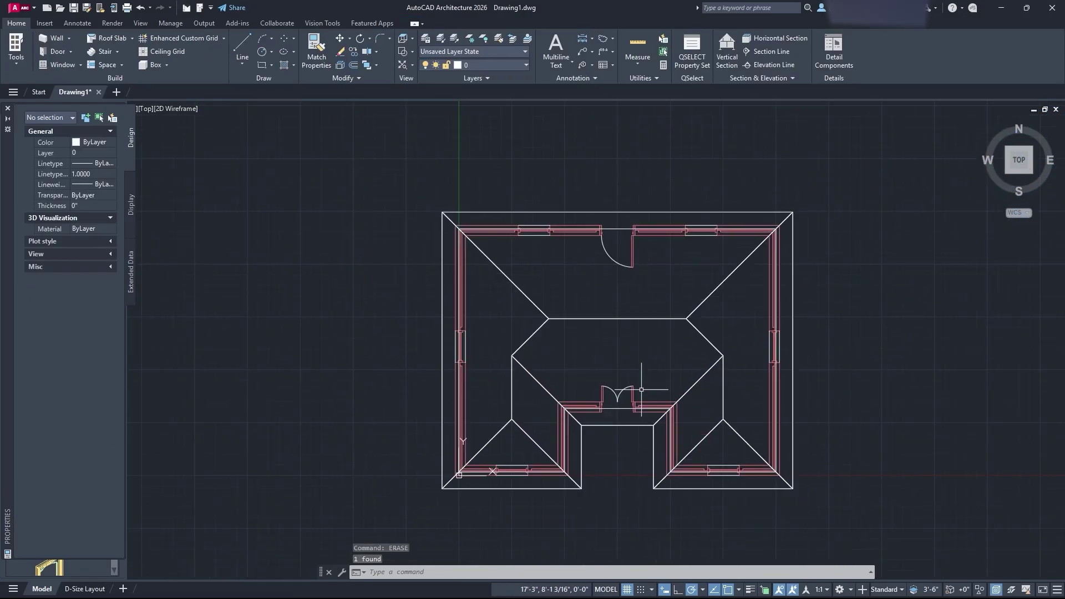
# Inspect the roof in plan and, with it selected, in the southwest isometric view.
pyautogui.moveTo(623, 393); pyautogui.dragTo(633, 366, button='middle')
pyautogui.scroll(2, 609, 357)
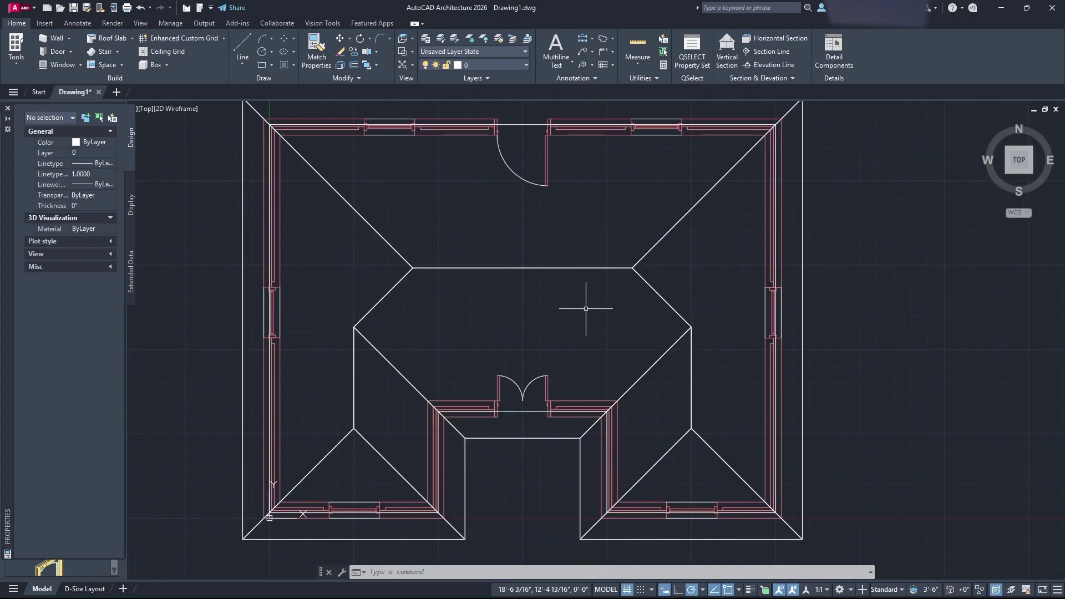
pyautogui.moveTo(608, 324); pyautogui.dragTo(623, 352, button='middle')
pyautogui.scroll(-2, 623, 351)
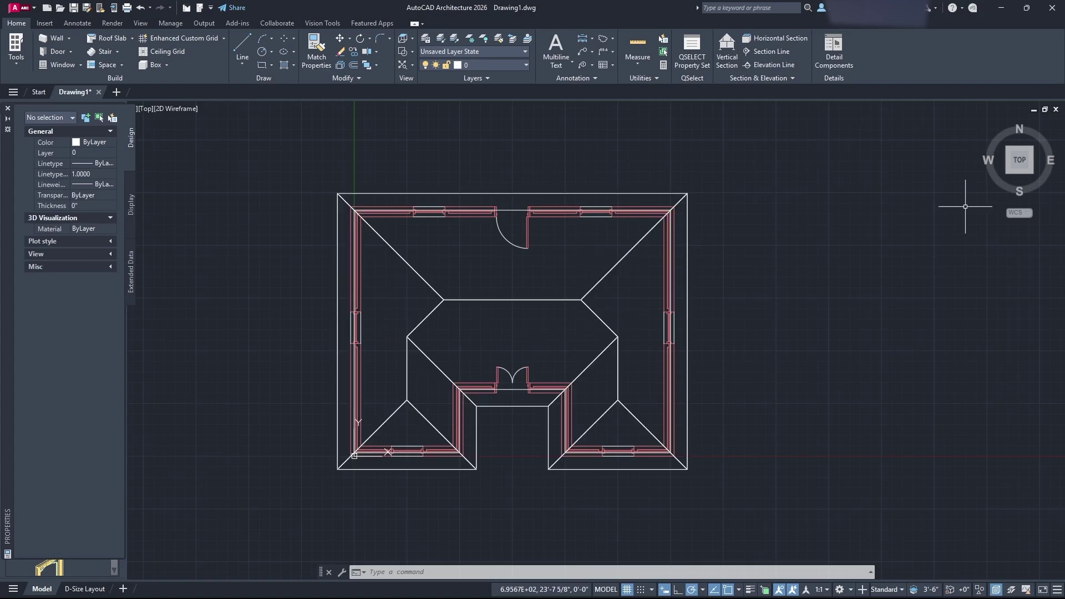
pyautogui.click(1009, 176)
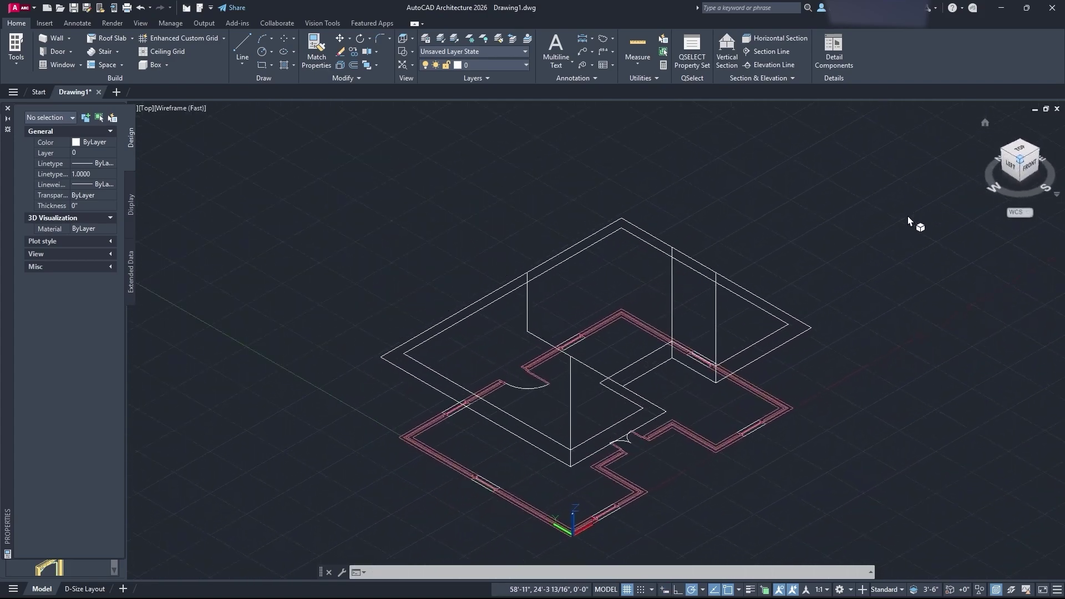
pyautogui.click(547, 336)
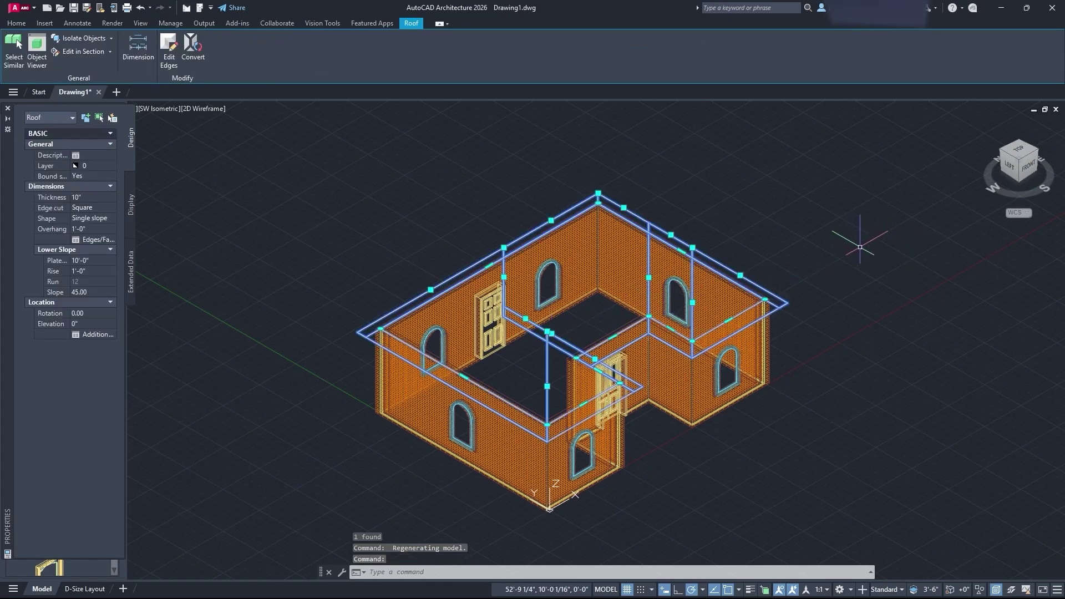
pyautogui.scroll(3, 722, 277)
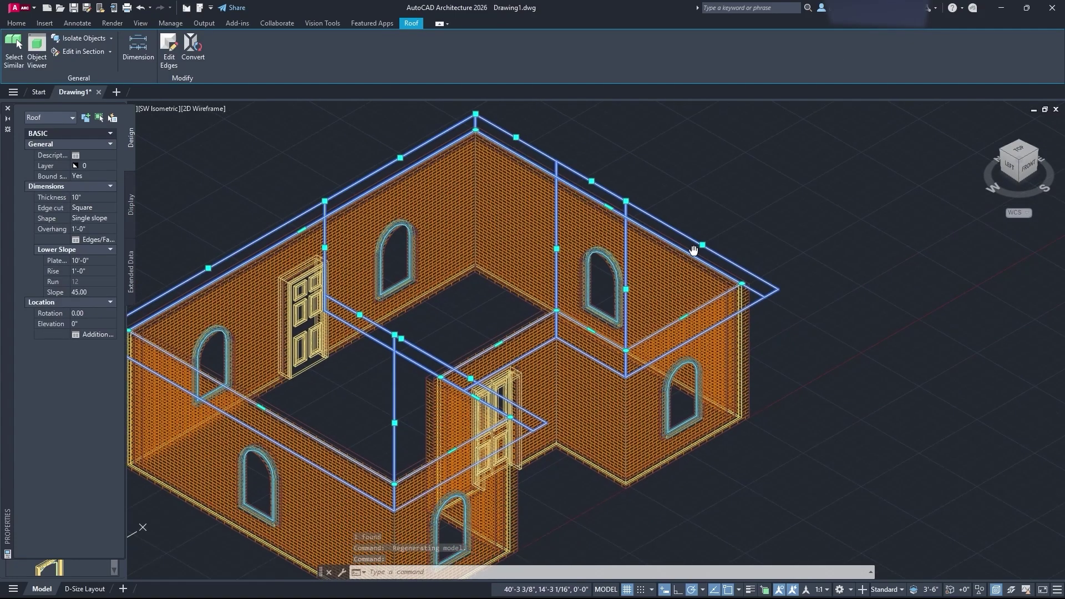
# Examine the roof slopes and front windows in the front view, and return to the southwest isometric view.
pyautogui.click(1033, 168)
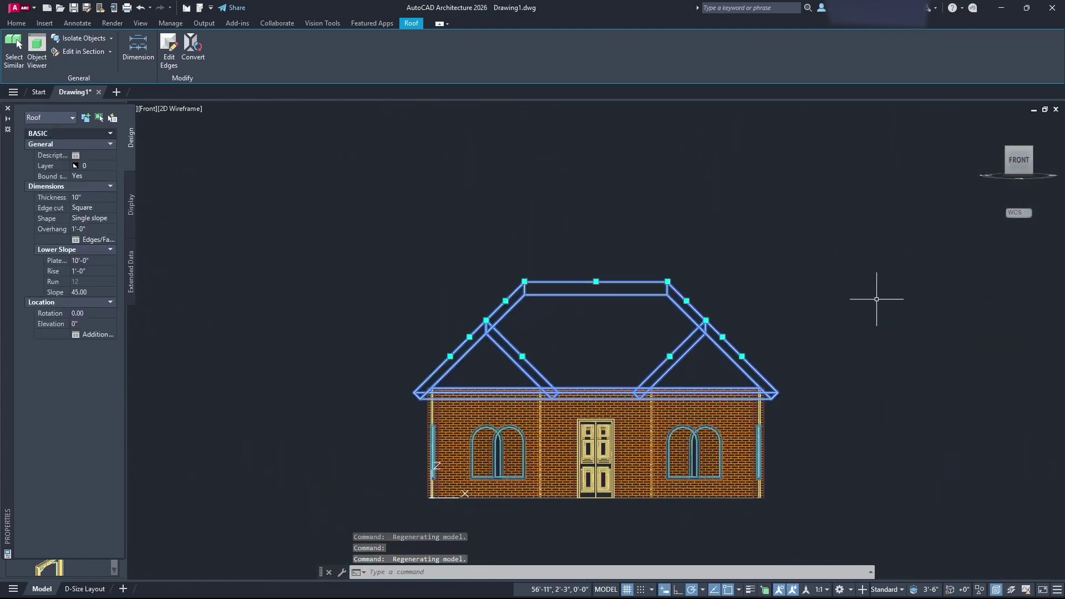
pyautogui.press('Escape')
pyautogui.moveTo(787, 345); pyautogui.dragTo(850, 295, button='middle')
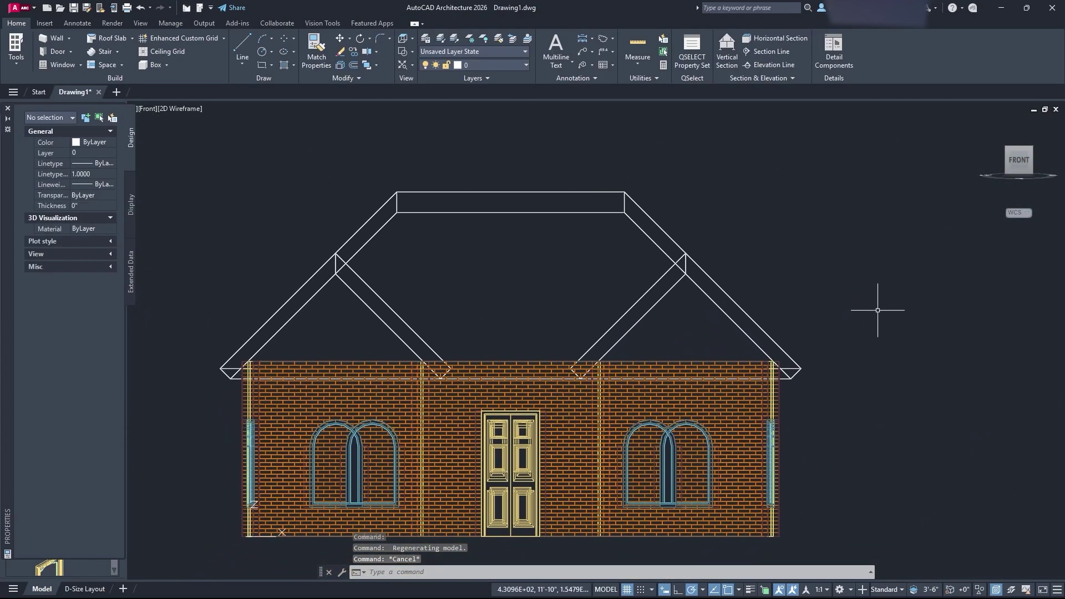
pyautogui.moveTo(792, 340); pyautogui.dragTo(843, 279, button='middle')
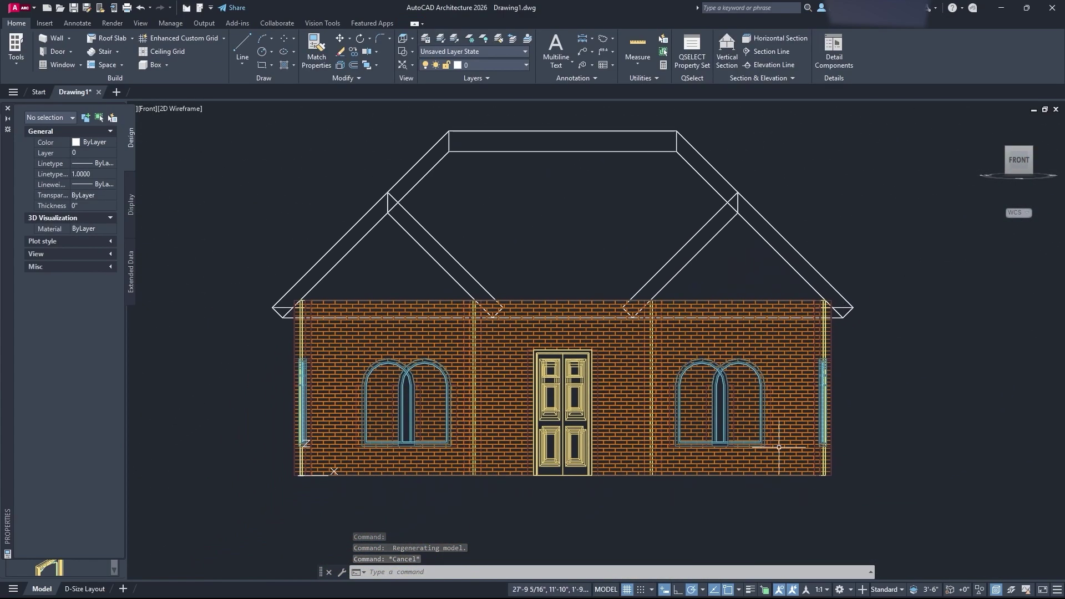
pyautogui.click(367, 400)
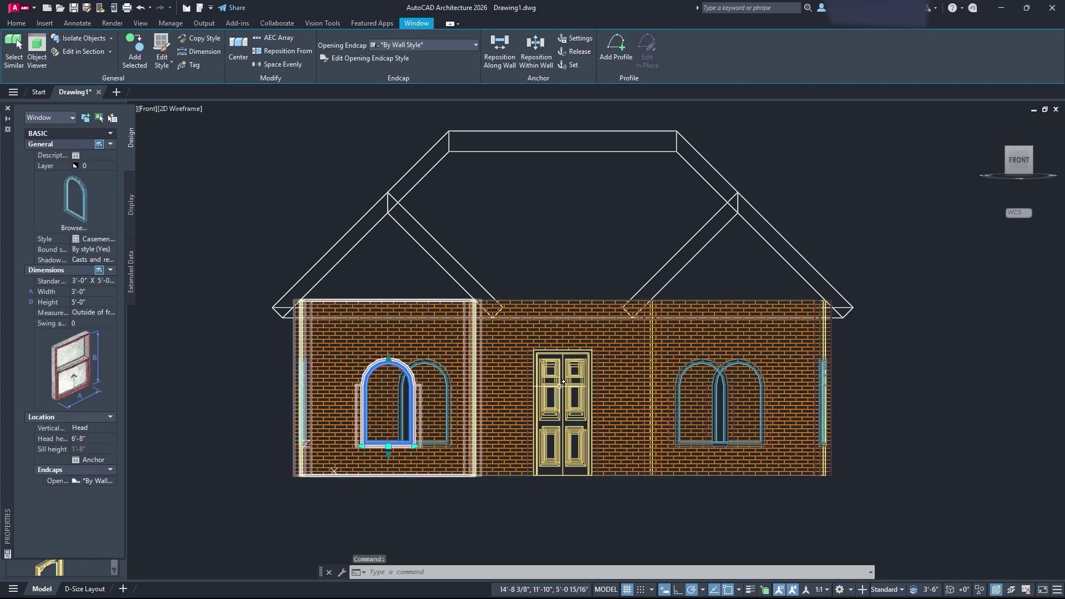
pyautogui.press('Escape')
pyautogui.press('Escape')
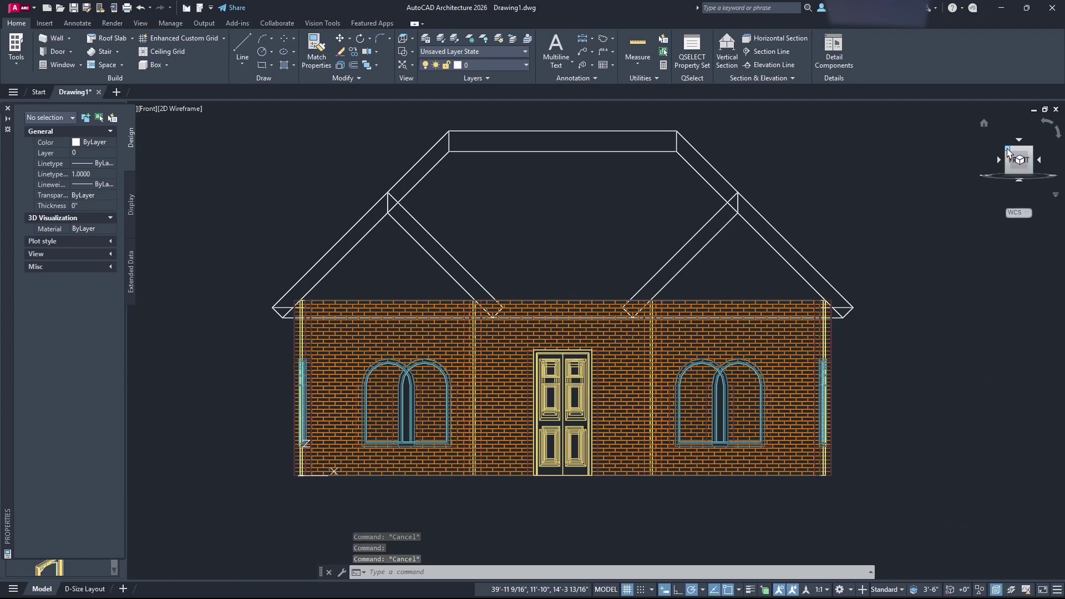
pyautogui.click(1008, 153)
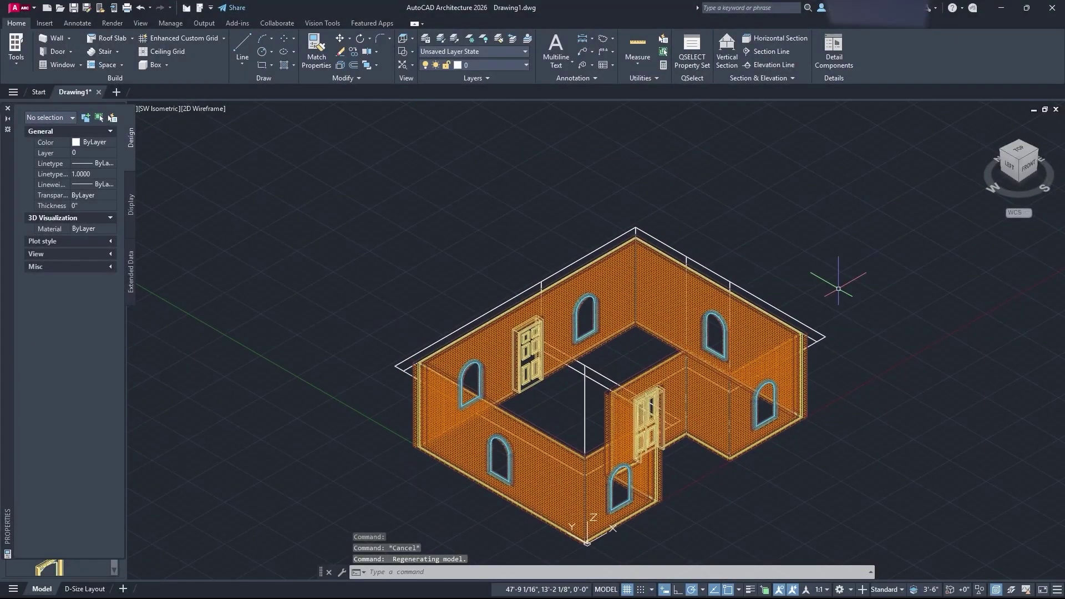